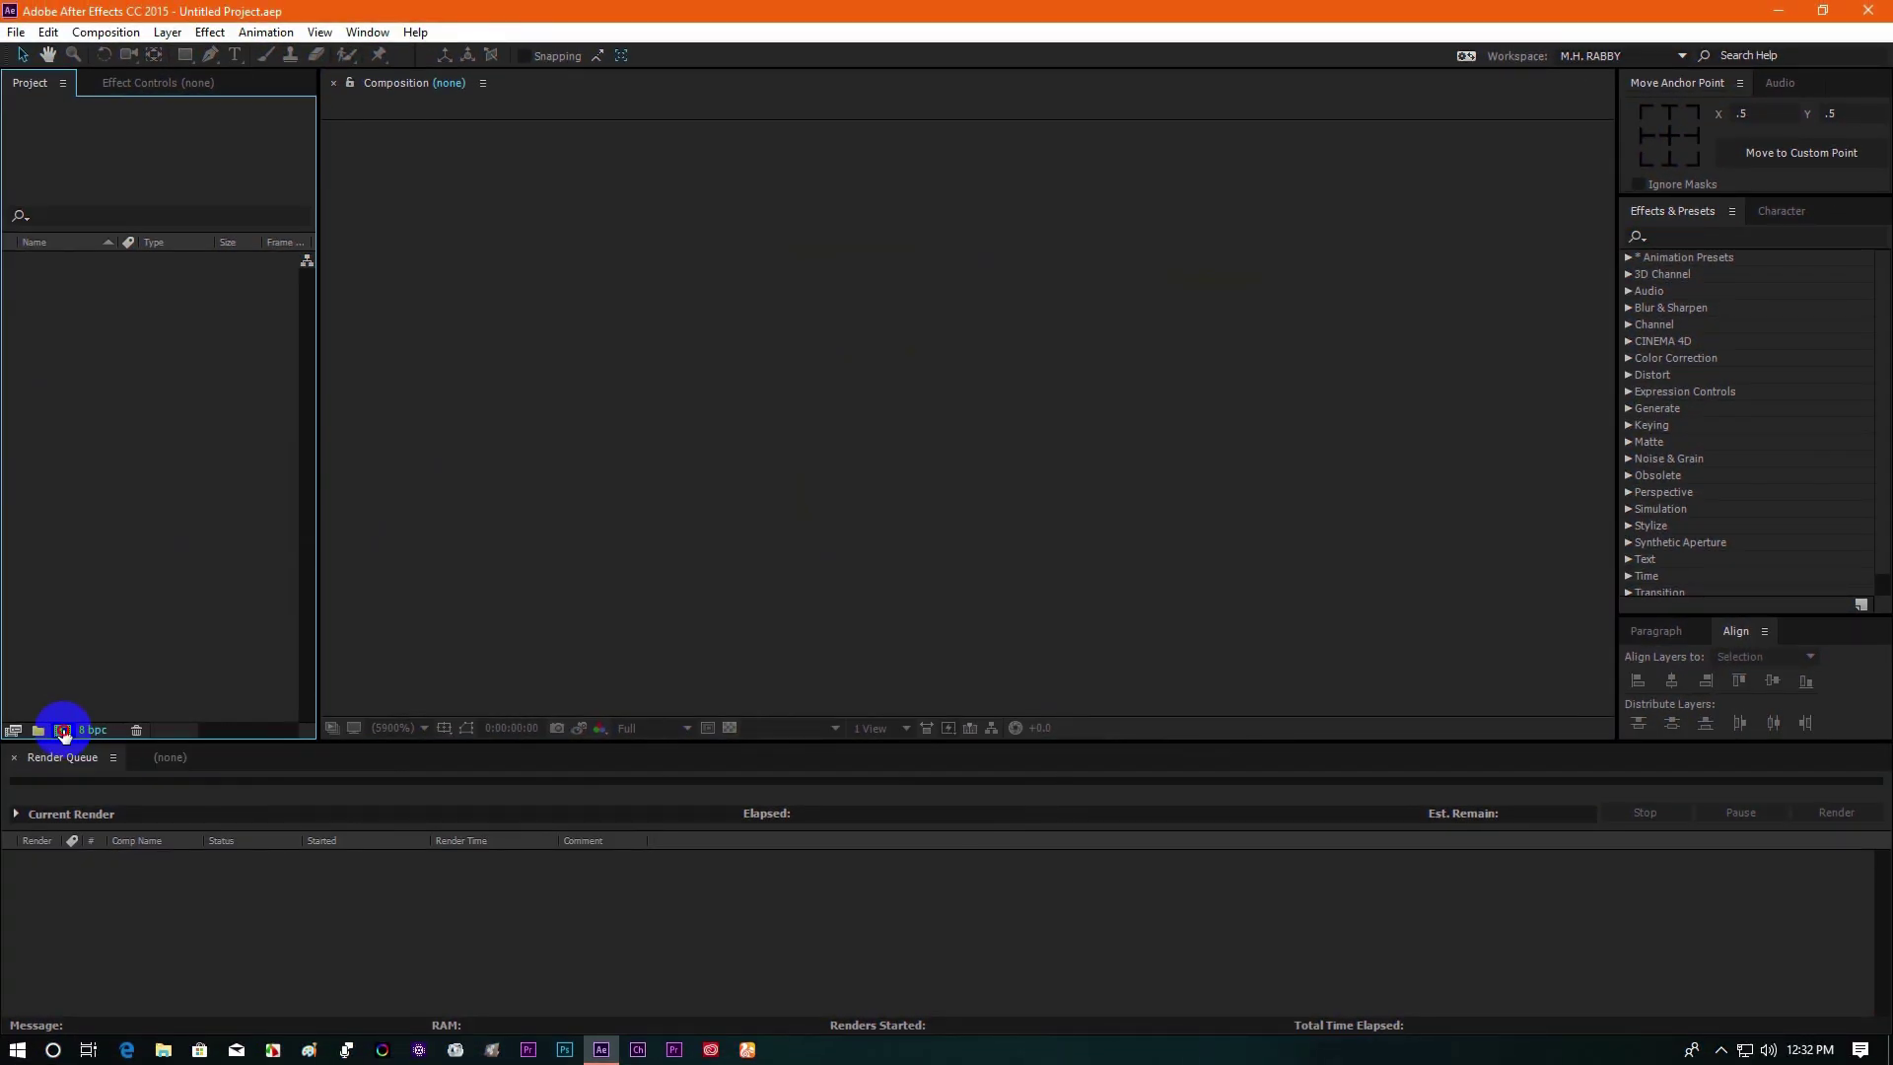
- Set up a new composition at 30 fps, 0:00:05:00 long, with a green background
{"action": "left_click", "coordinate": [63, 731]}
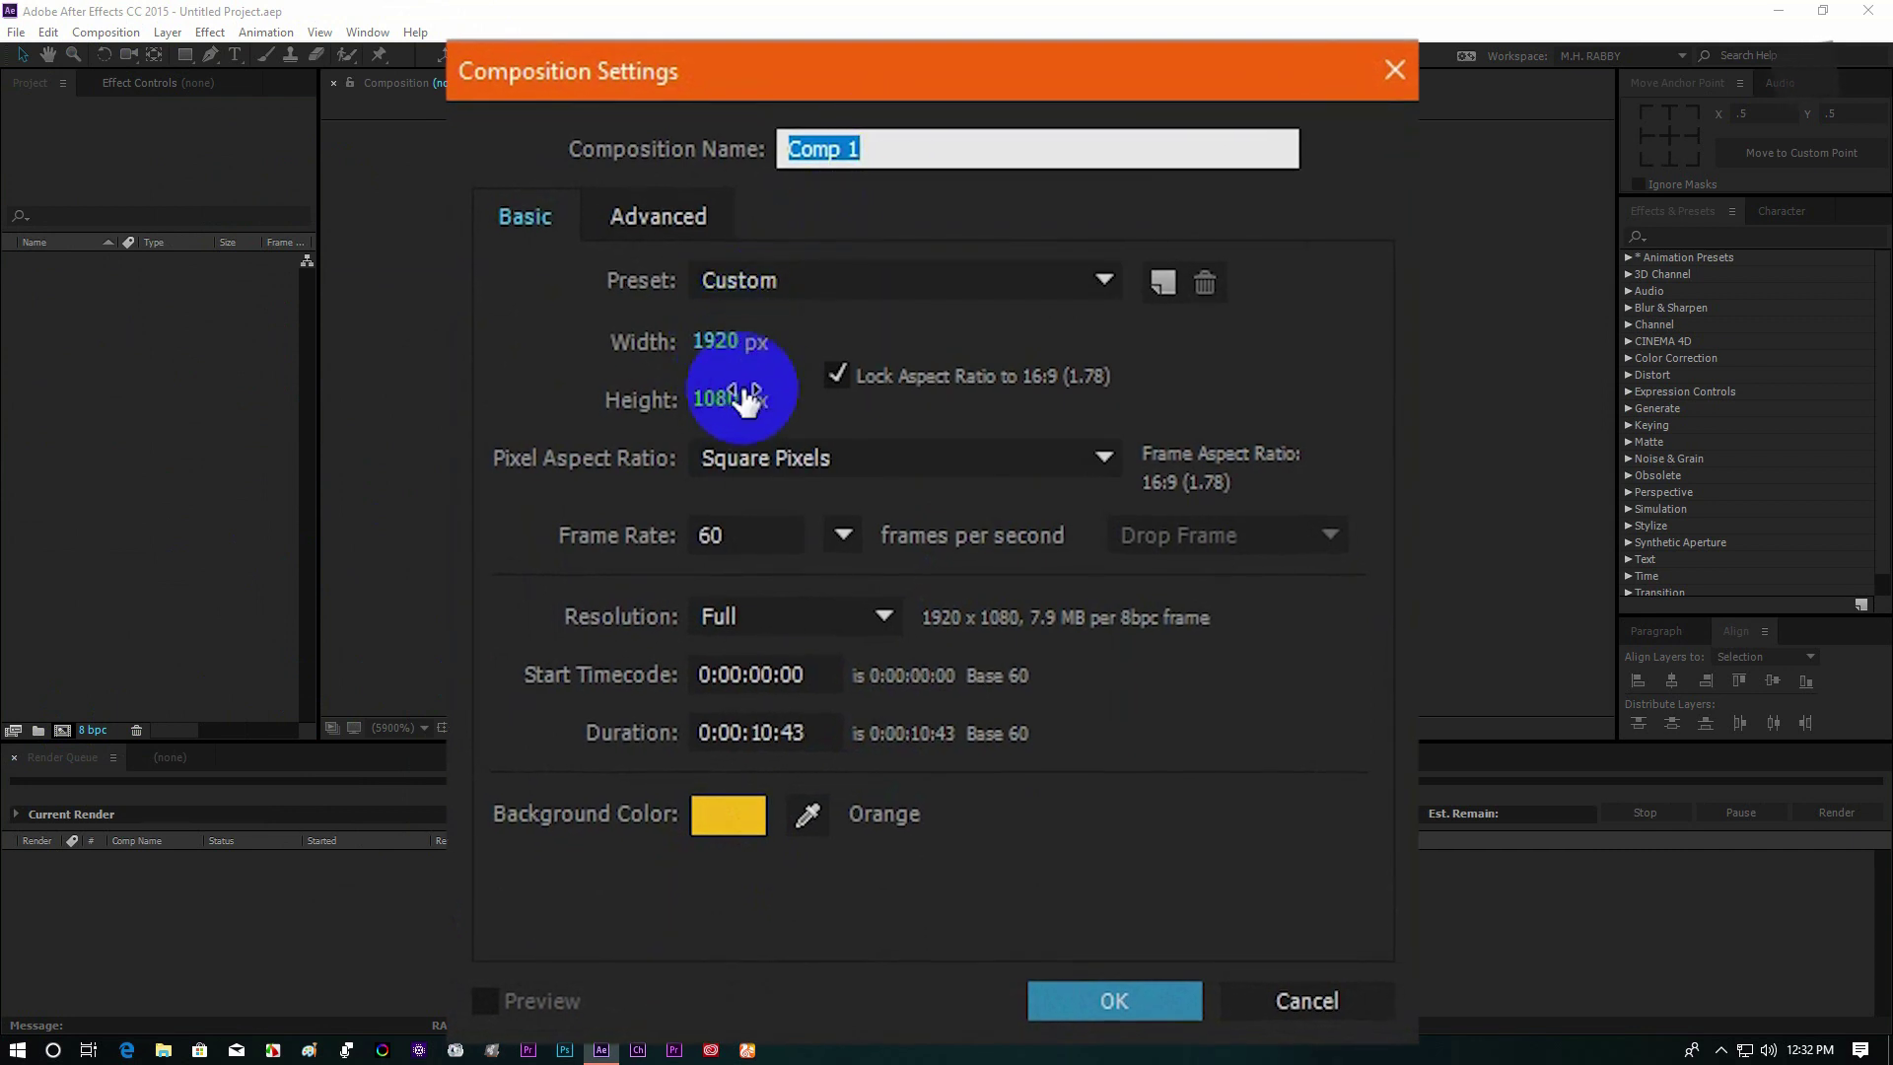
{"action": "left_click", "coordinate": [843, 535]}
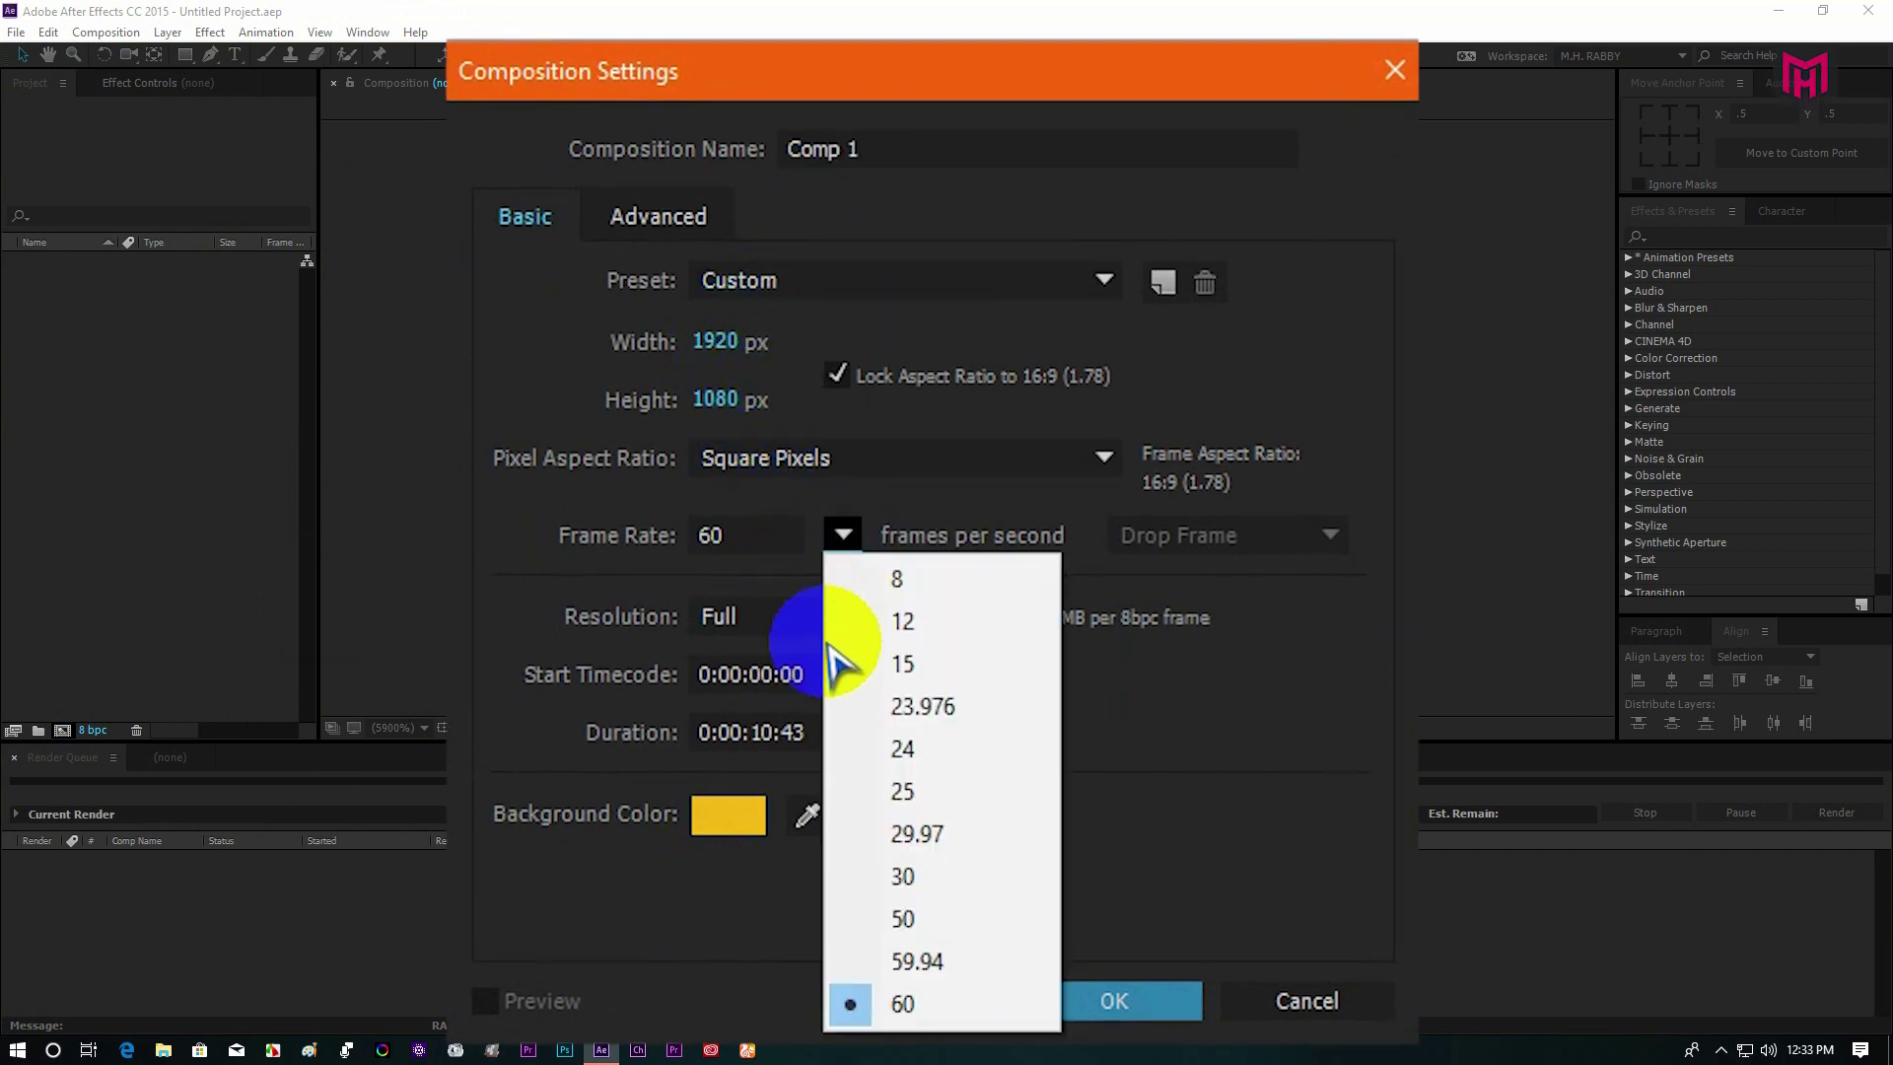
{"action": "left_click", "coordinate": [946, 879]}
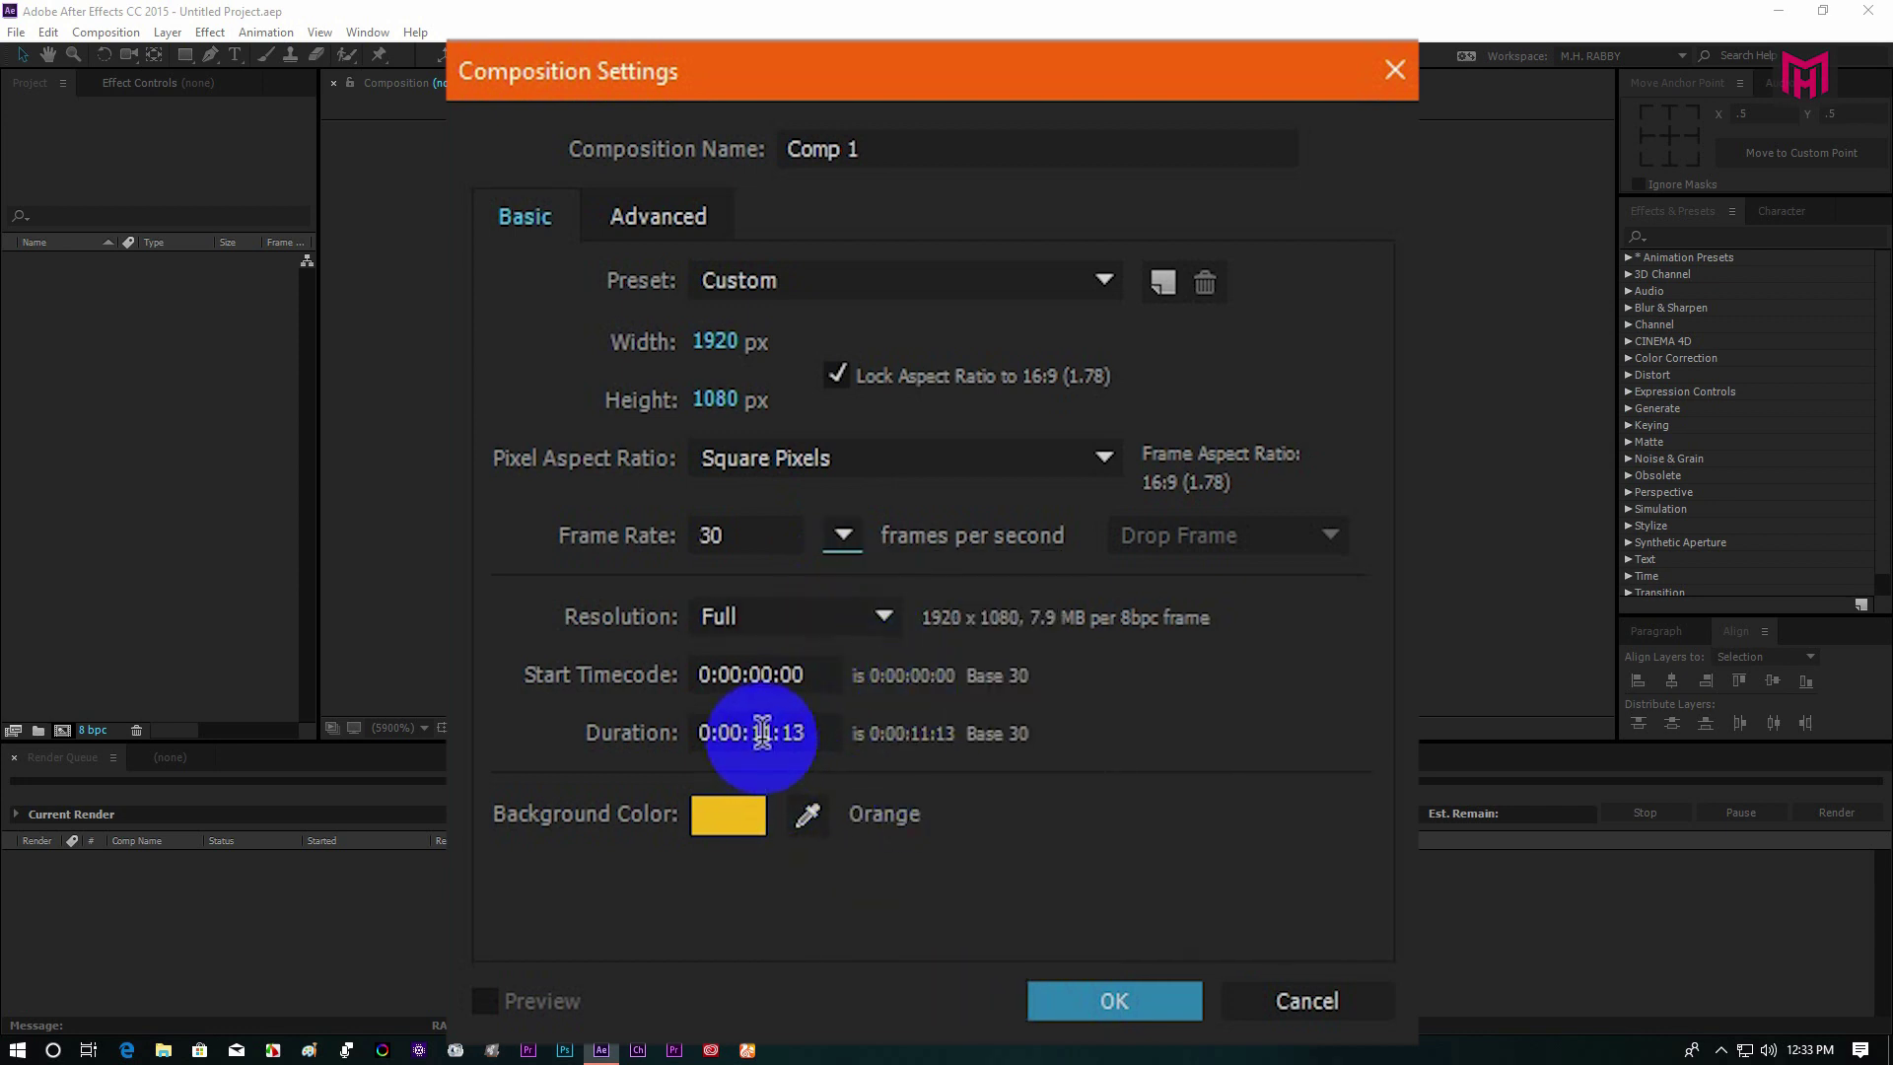
{"action": "left_click_drag", "start_coordinate": [764, 731], "coordinate": [820, 753]}
{"action": "type", "text": "00"}
{"action": "key", "text": "Tab"}
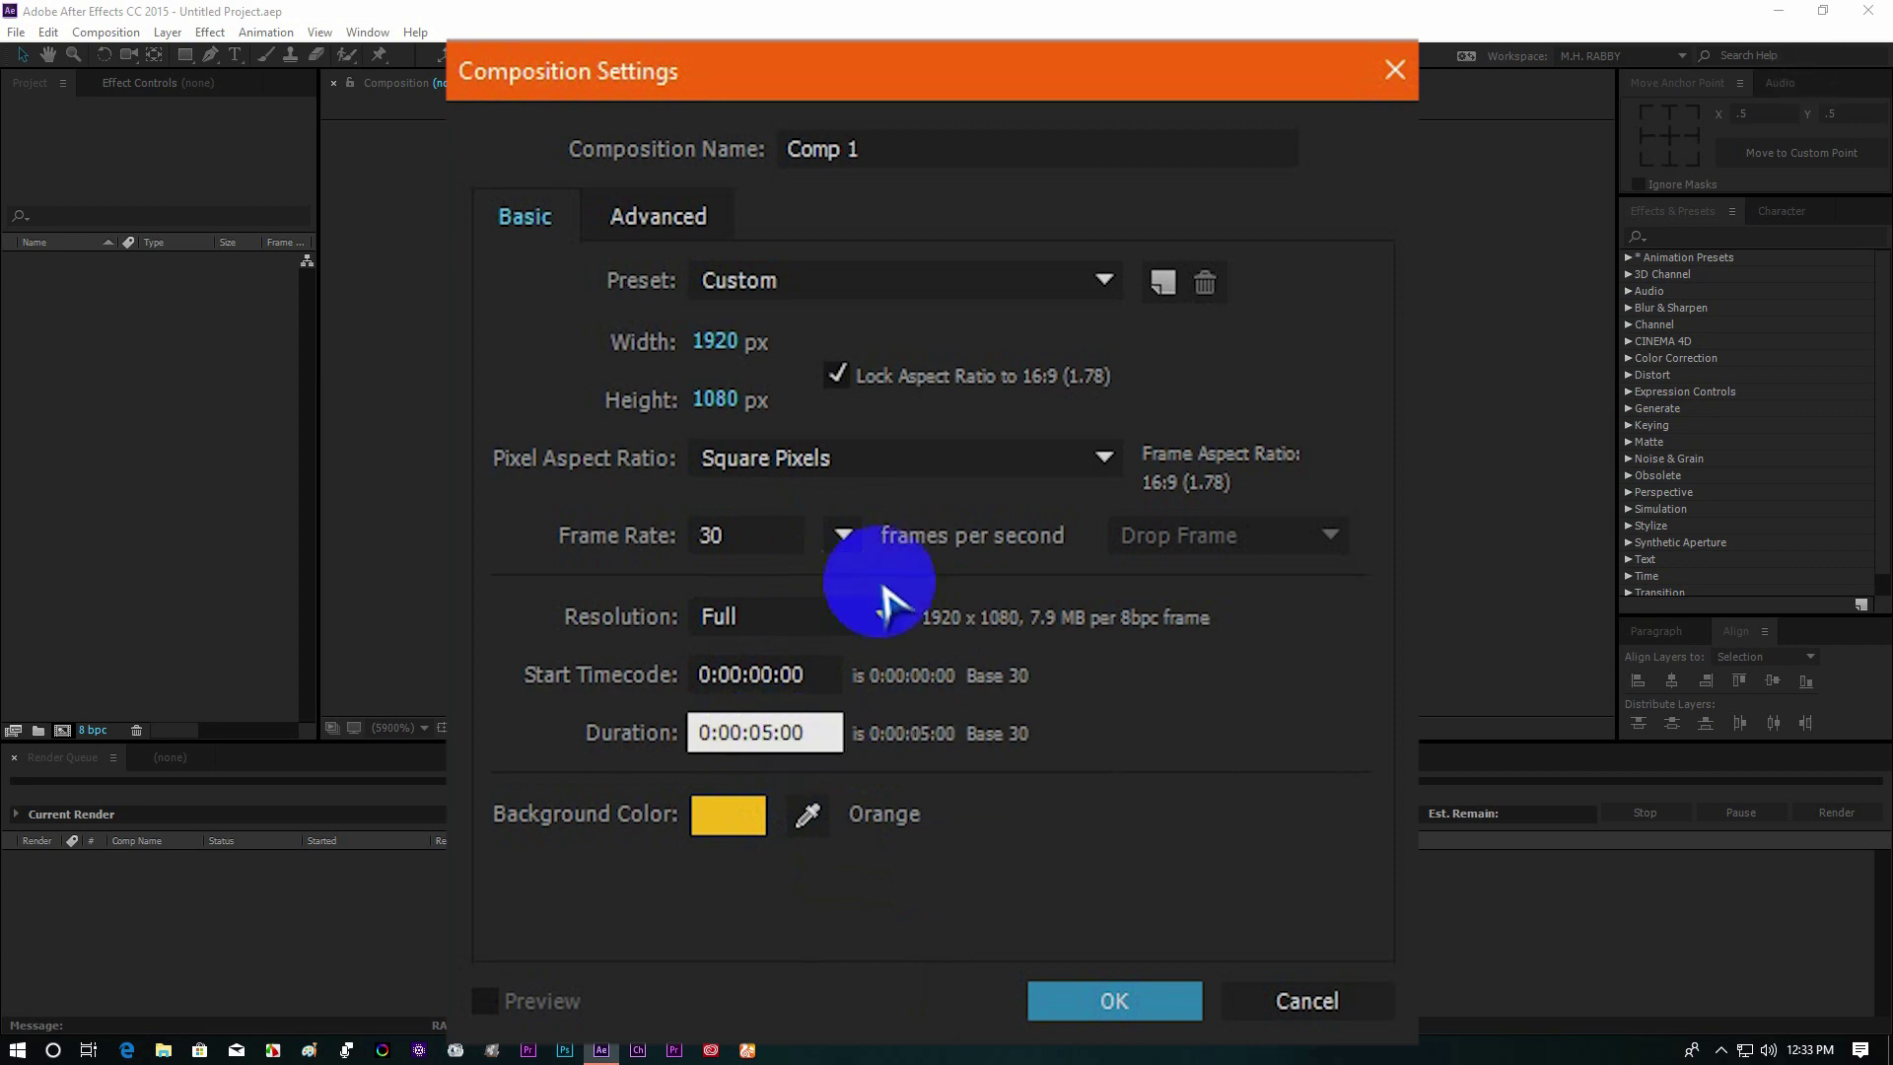
{"action": "left_click", "coordinate": [749, 811]}
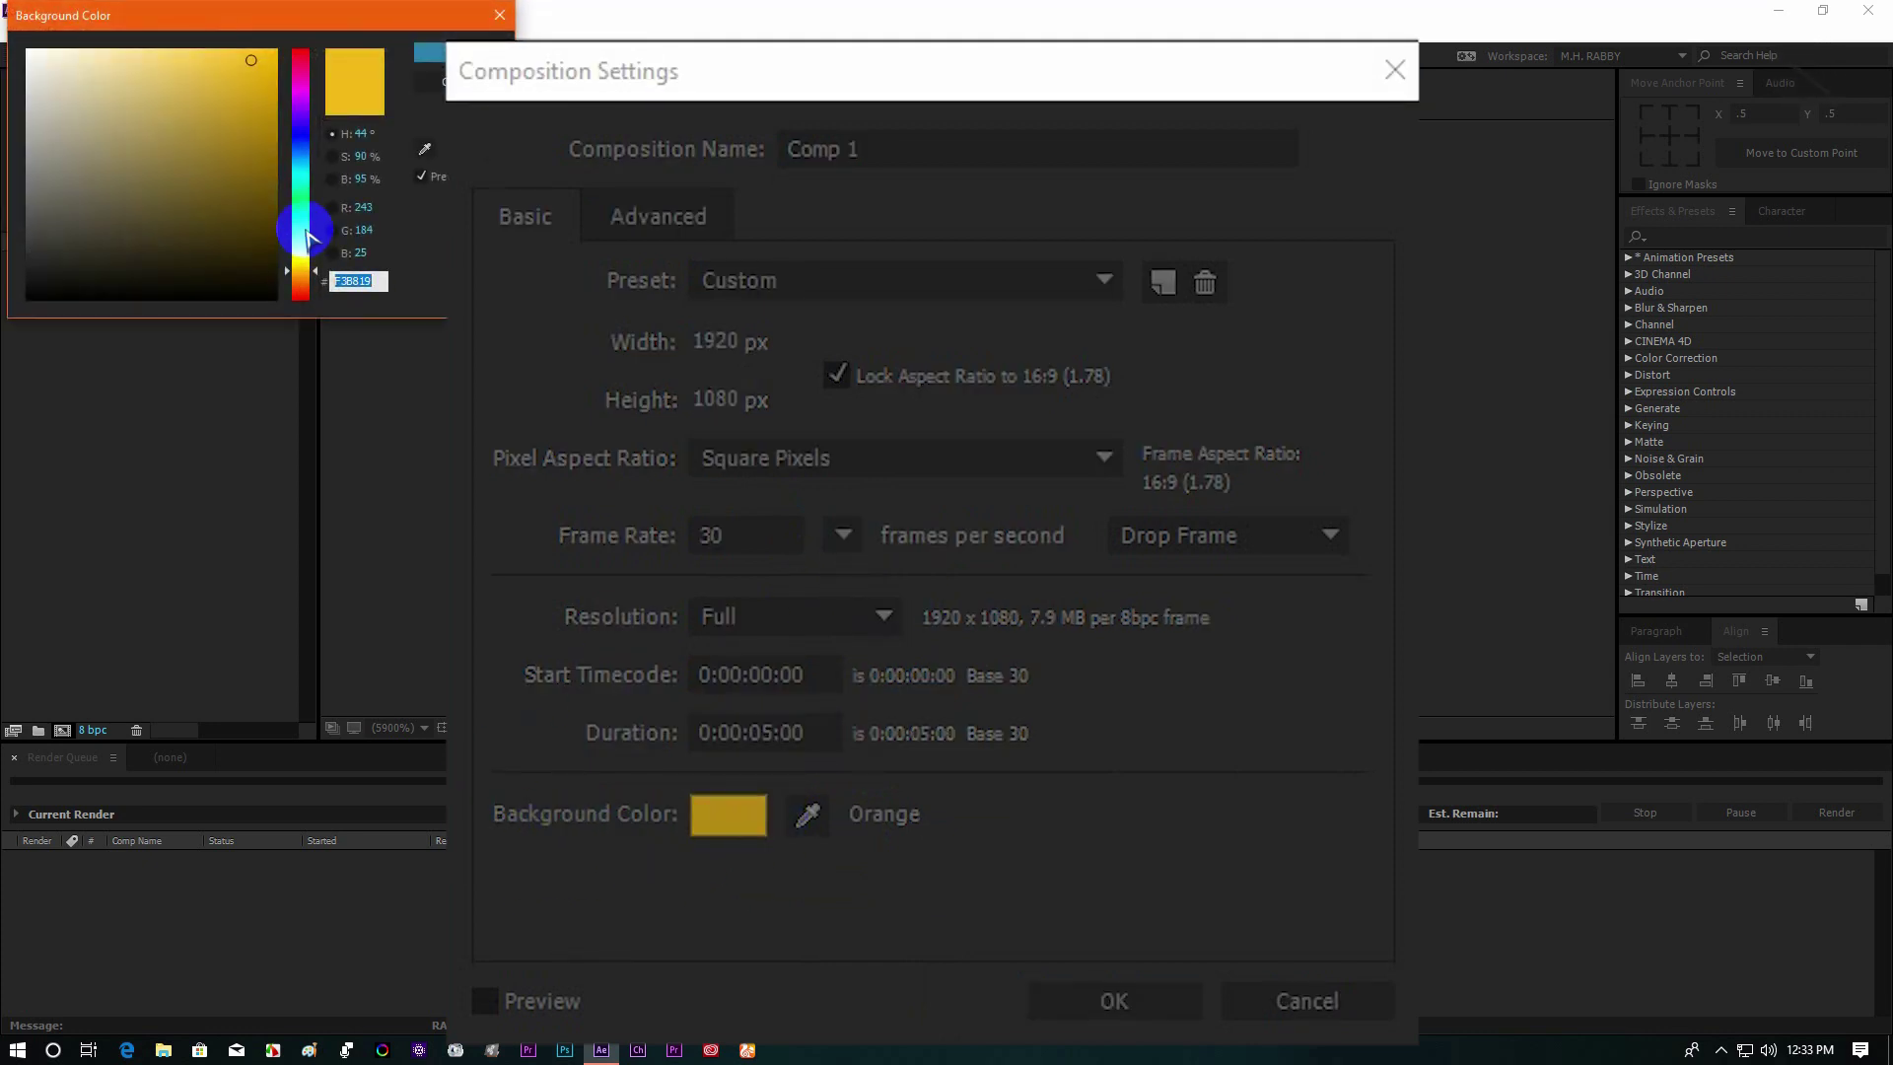
{"action": "left_click", "coordinate": [300, 196]}
{"action": "left_click", "coordinate": [429, 79]}
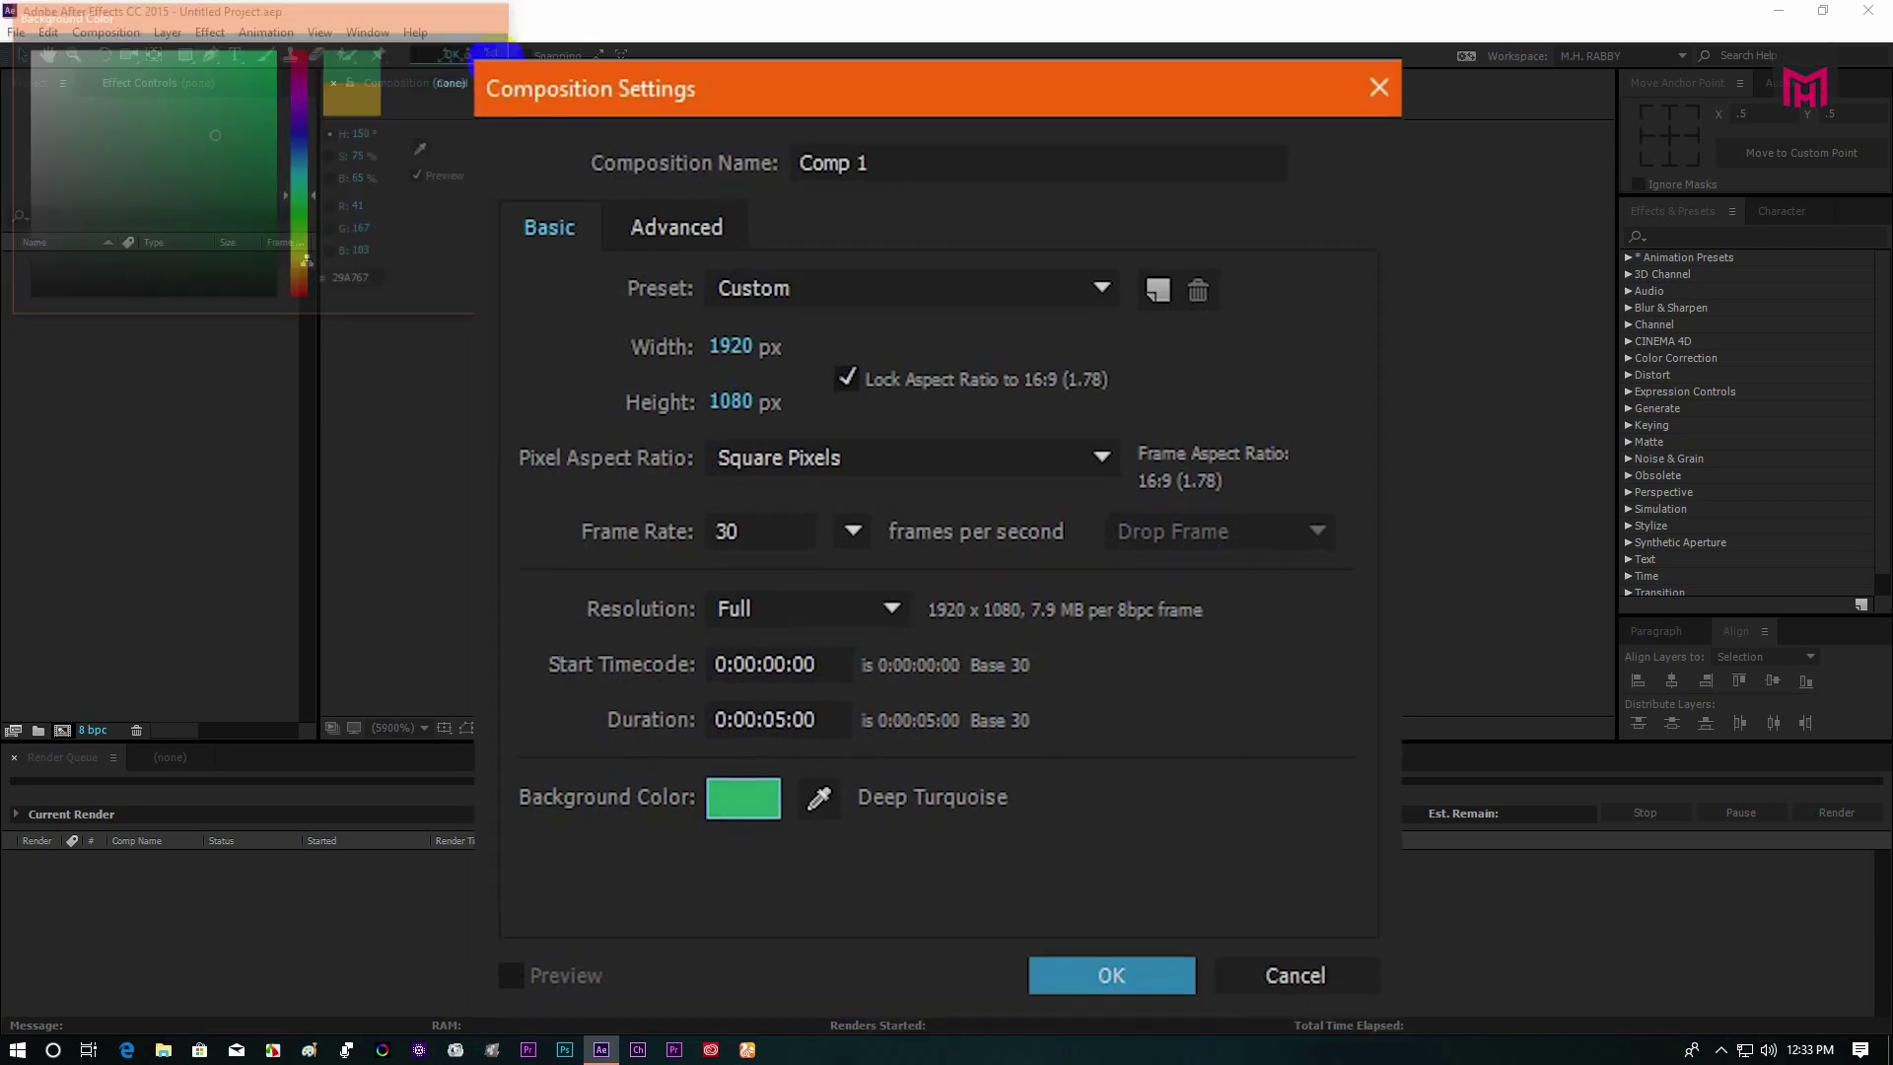
- Create the comp, hide the transparency grid and type 'YOUR TEXT' as a new text layer
{"action": "left_click", "coordinate": [1066, 739]}
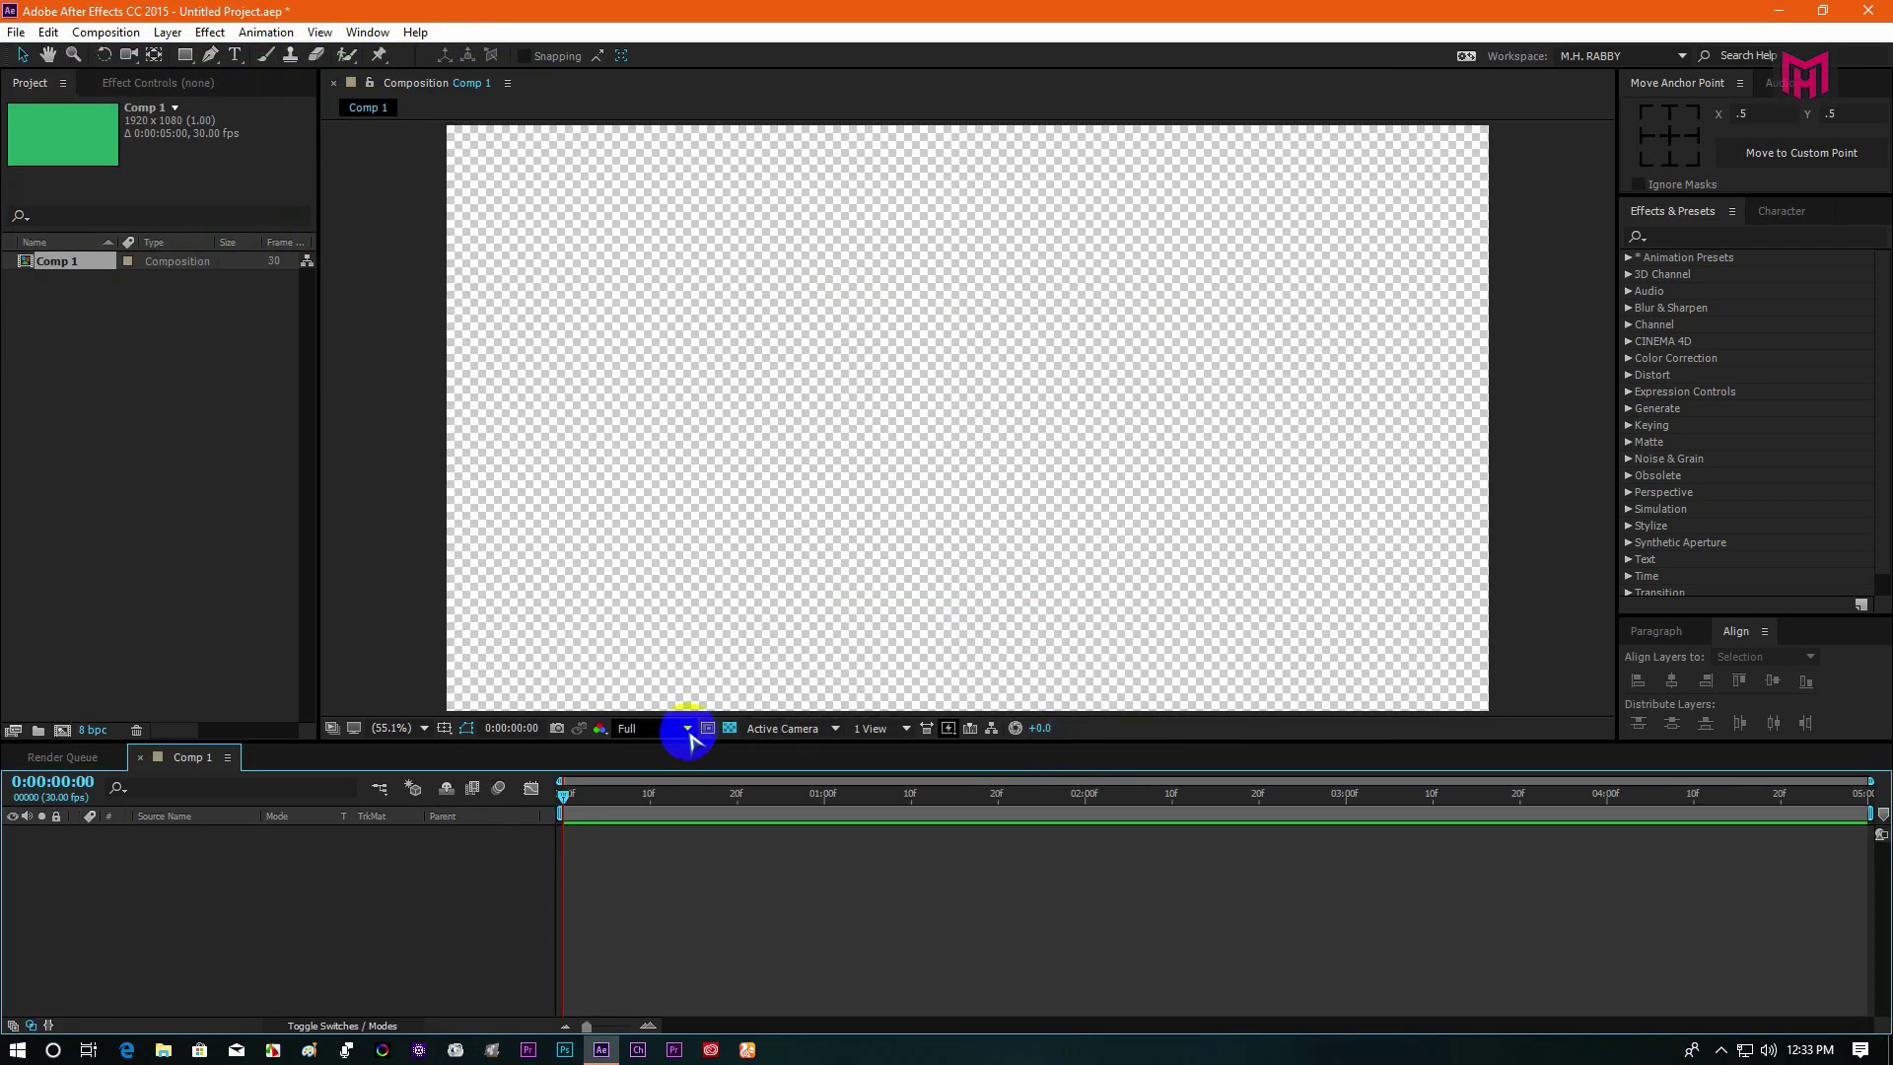
{"action": "left_click", "coordinate": [730, 729]}
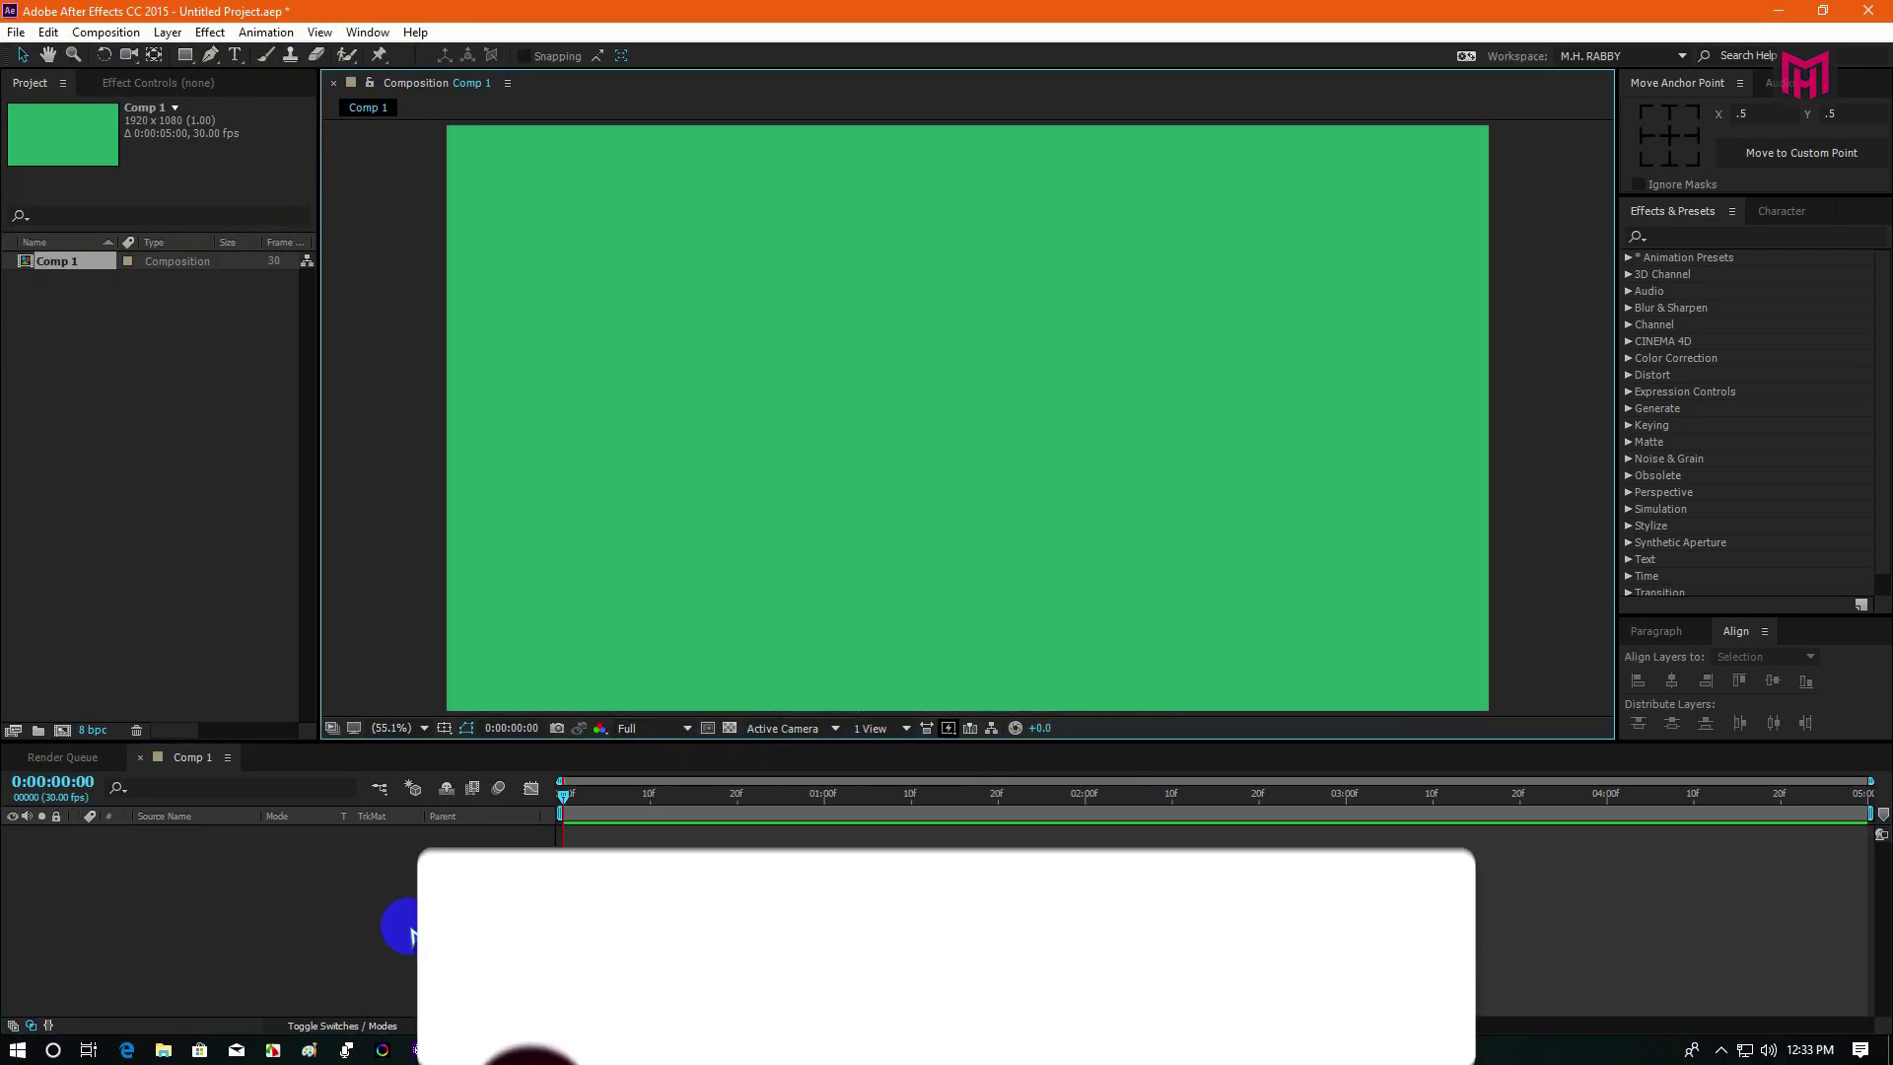
{"action": "key", "text": "ctrl+t"}
{"action": "left_click", "coordinate": [1004, 412]}
{"action": "type", "text": "YOUR TEXT"}
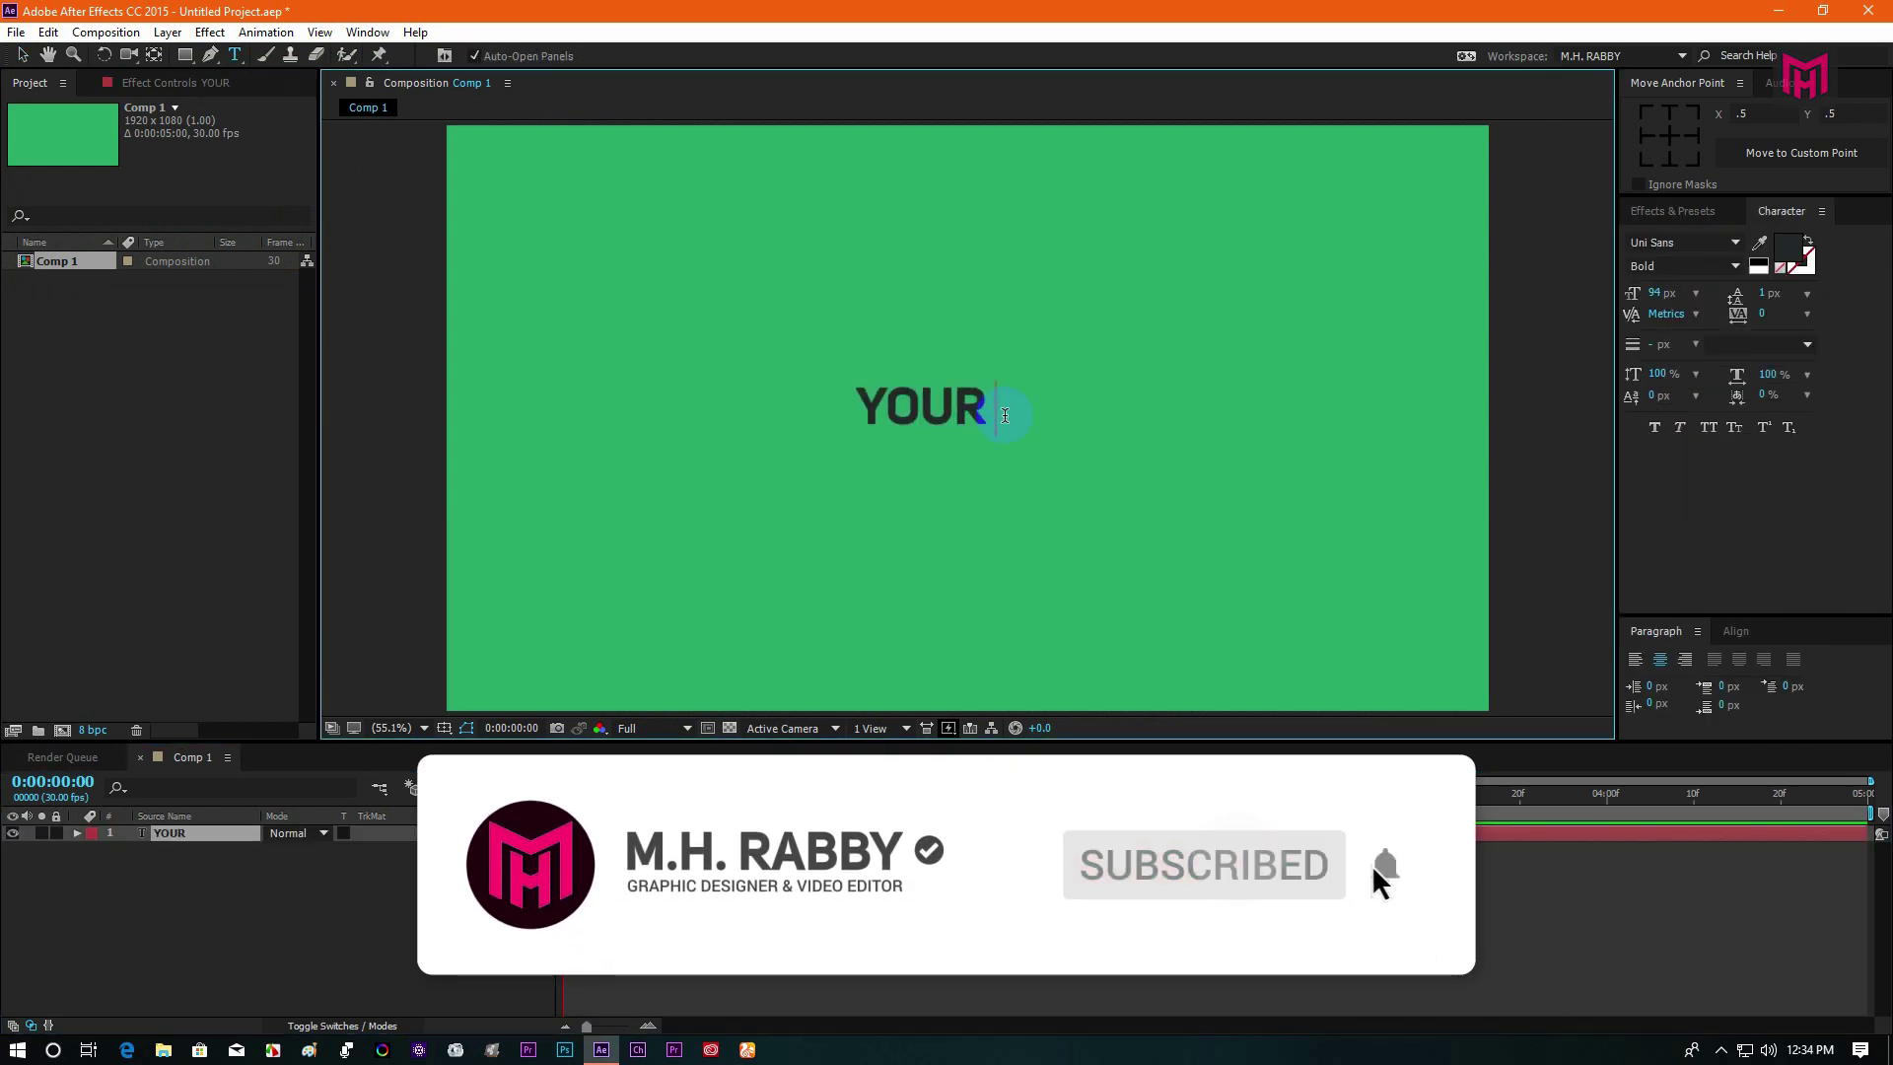
- Make the text fill pure white and the font size 121 px
{"action": "key", "text": "ctrl+a"}
{"action": "left_click", "coordinate": [1786, 248]}
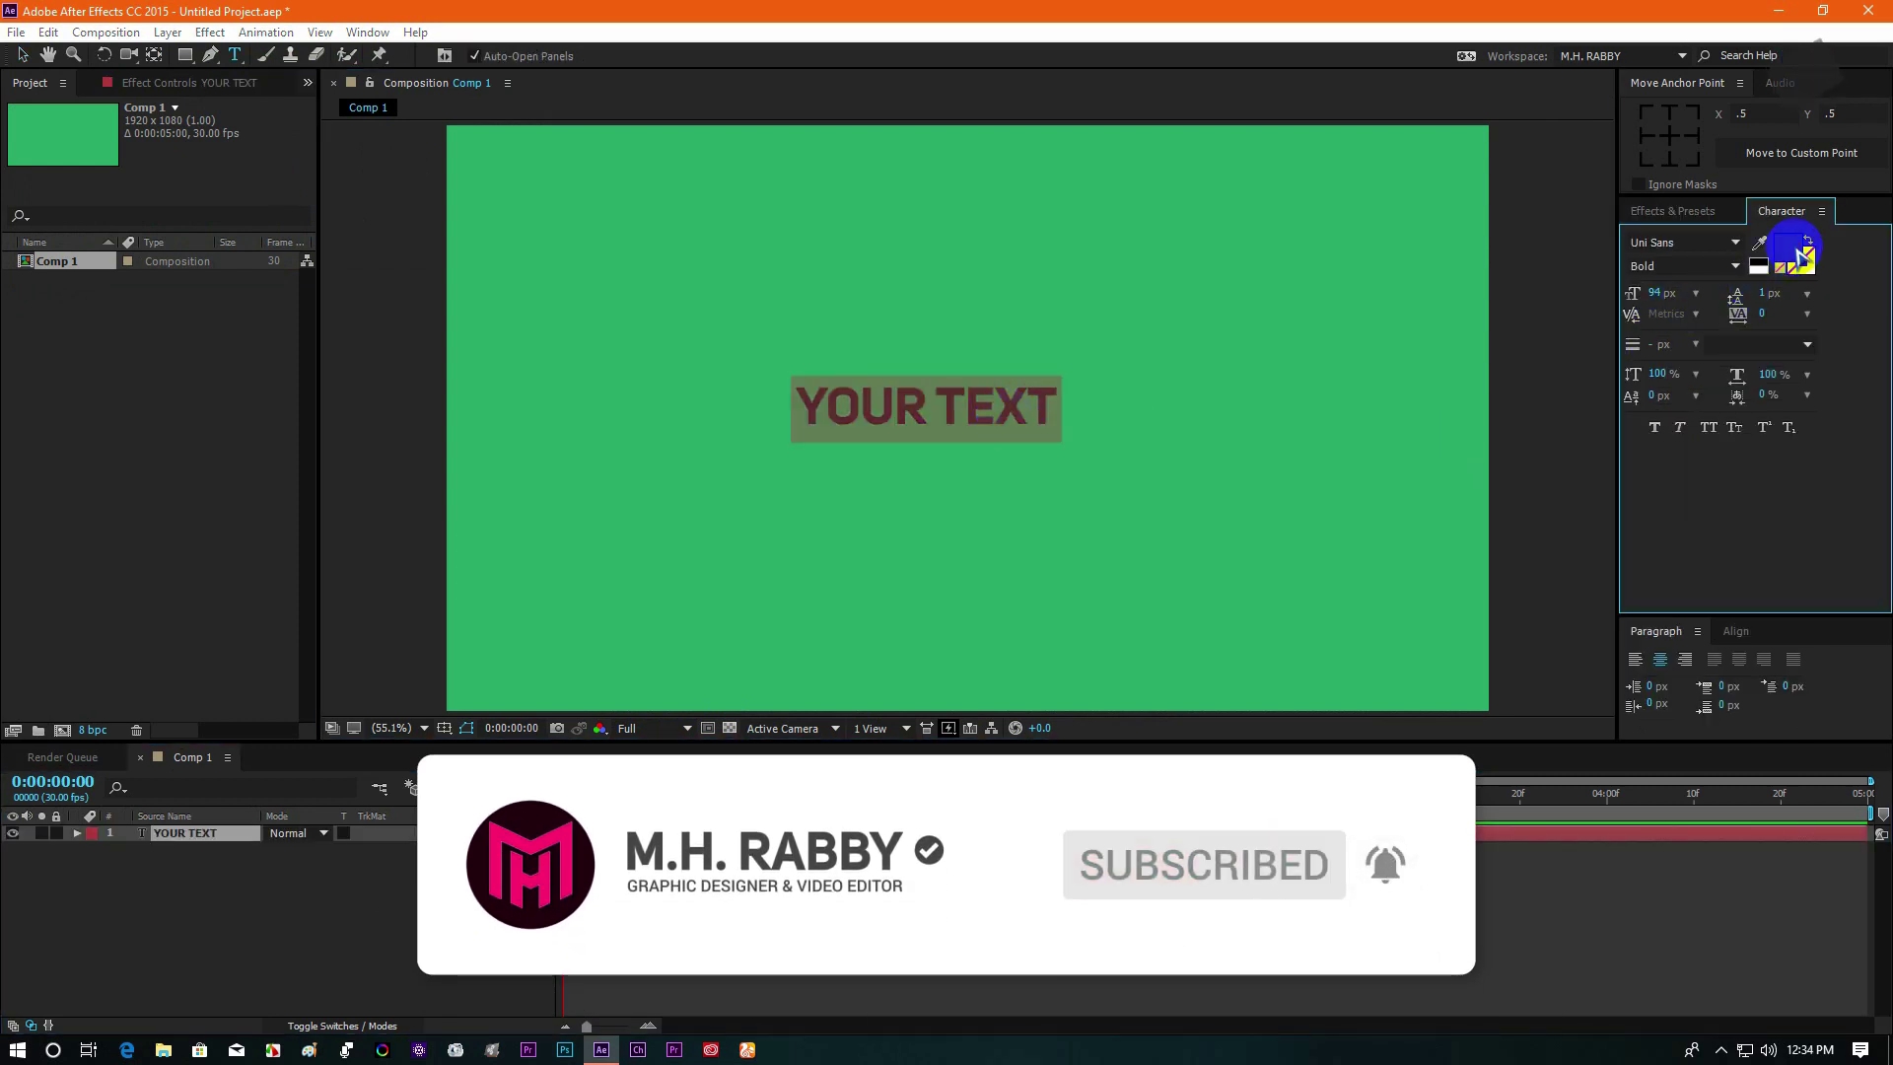
{"action": "left_click_drag", "start_coordinate": [203, 127], "coordinate": [20, 49]}
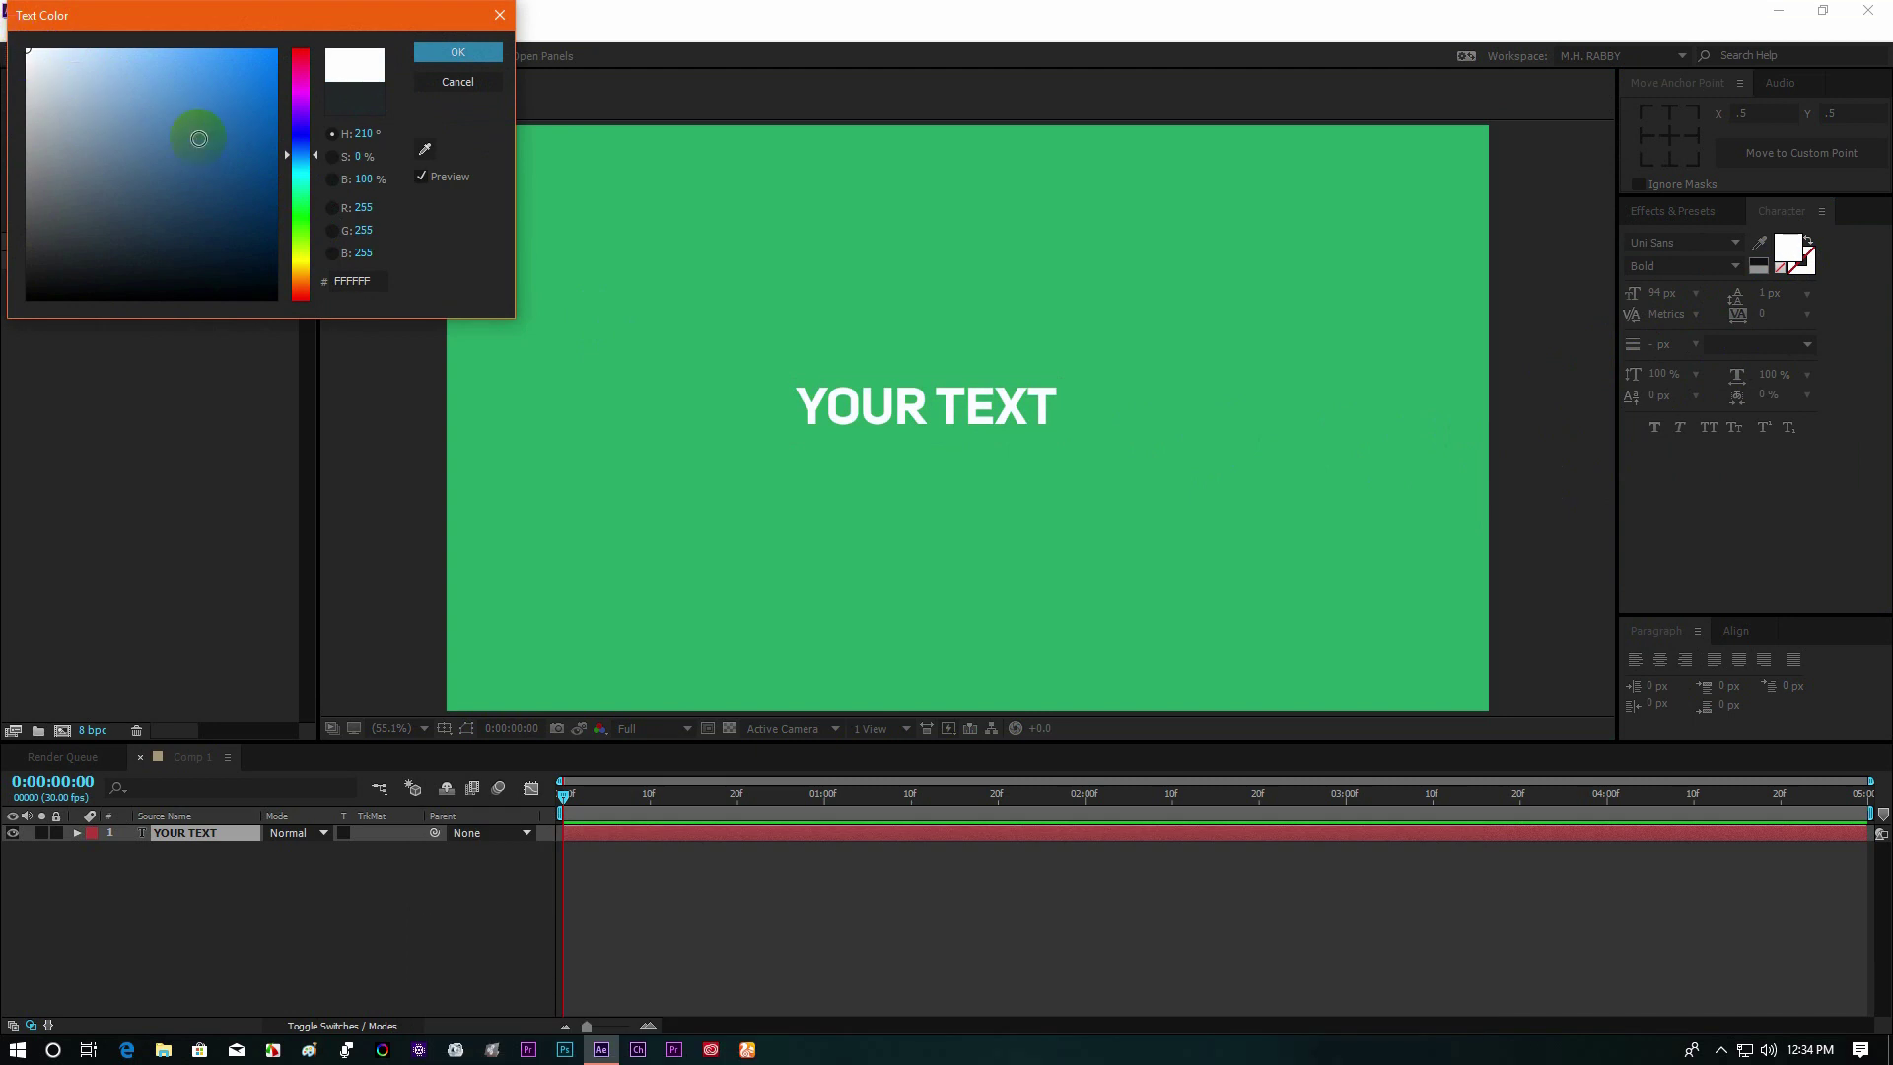
{"action": "left_click", "coordinate": [427, 59]}
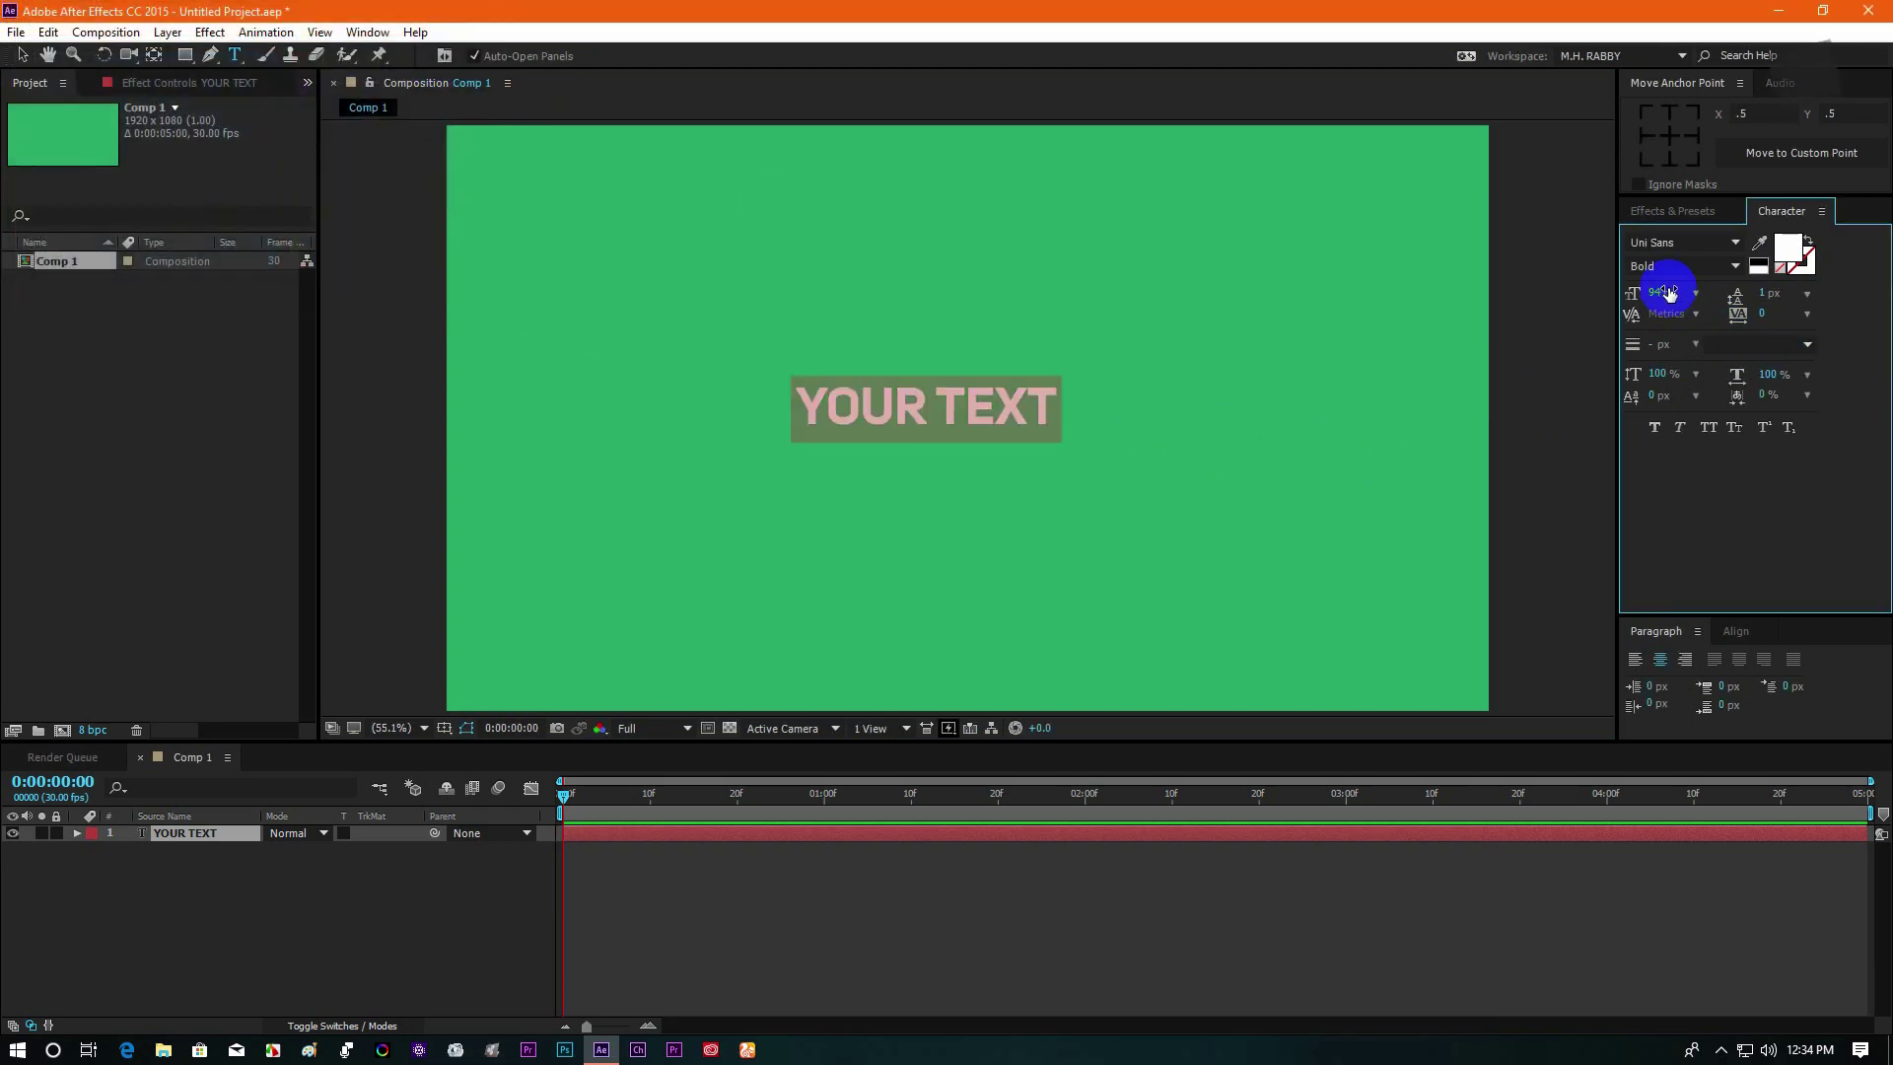
{"action": "left_click_drag", "start_coordinate": [1668, 293], "coordinate": [1723, 303]}
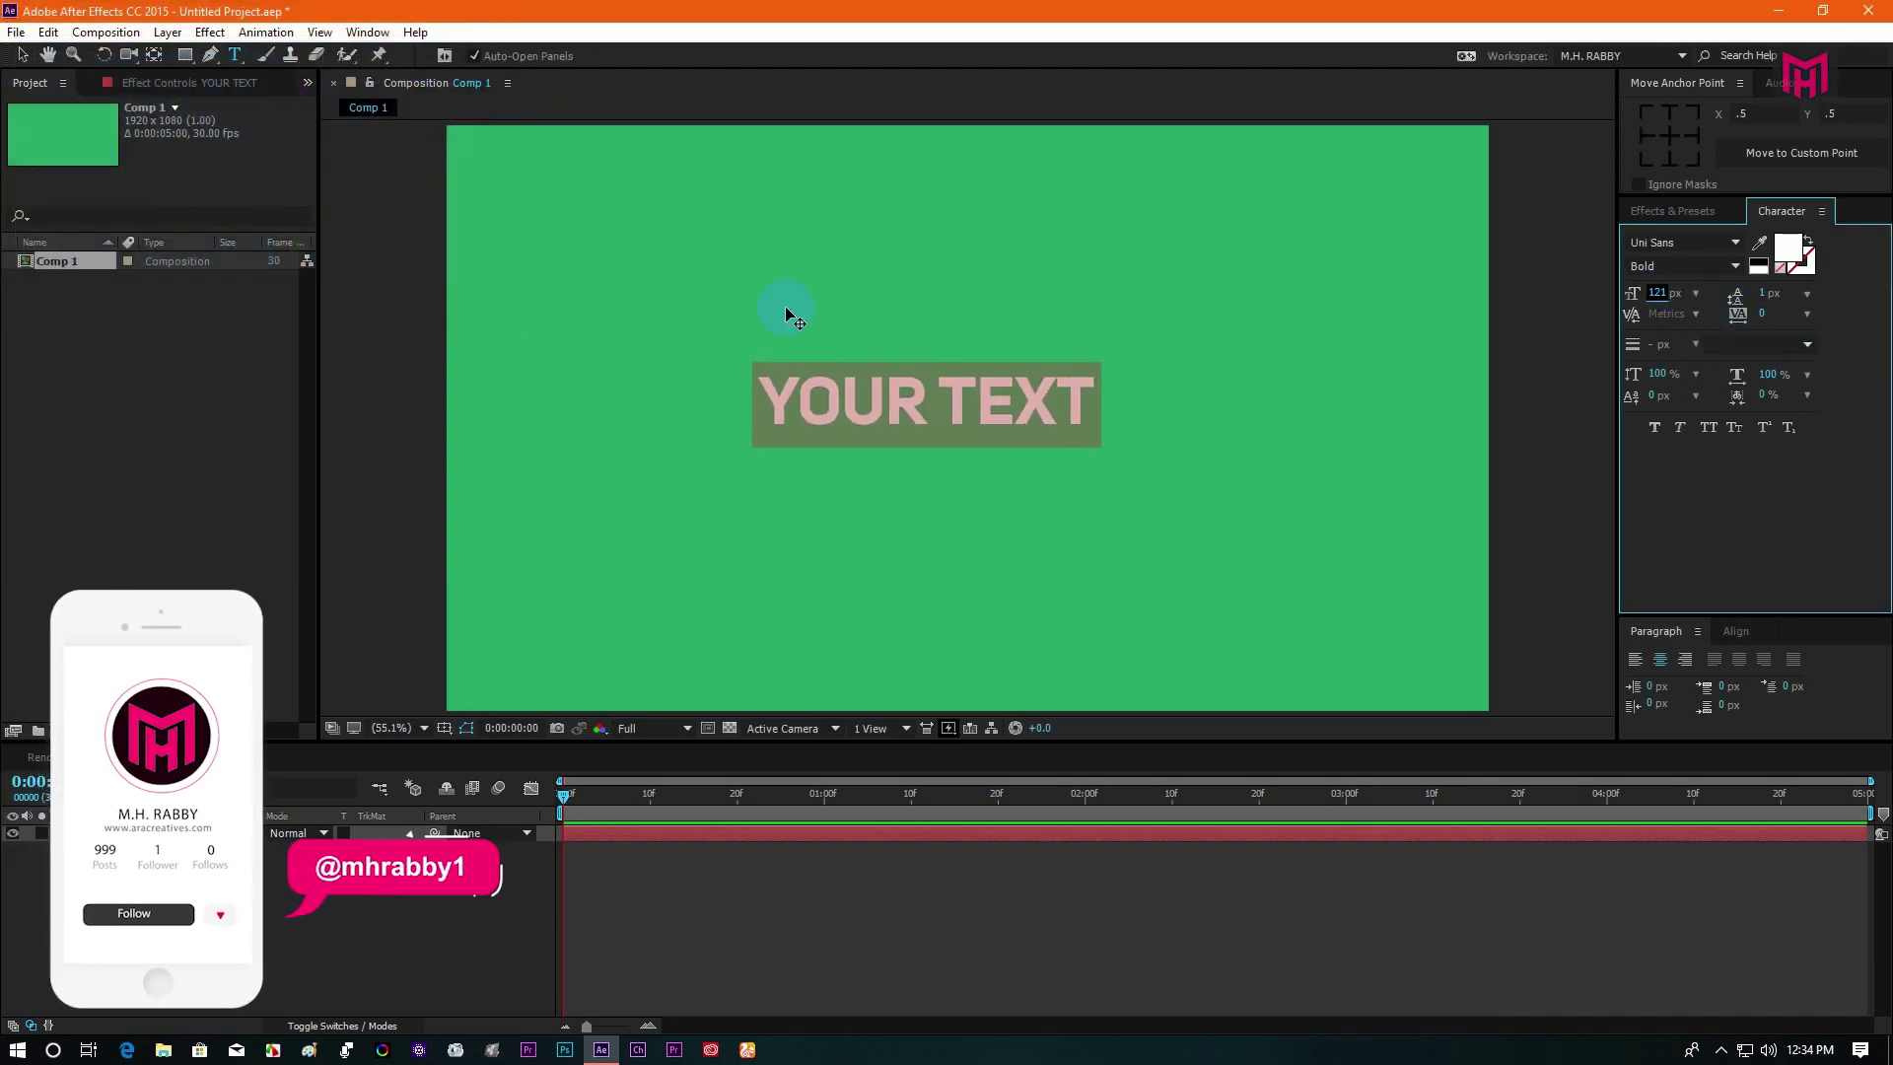
{"action": "left_click", "coordinate": [21, 54]}
- Centre the text's anchor point and align the layer to the composition's horizontal and vertical centre
{"action": "left_click_drag", "start_coordinate": [900, 401], "coordinate": [926, 401]}
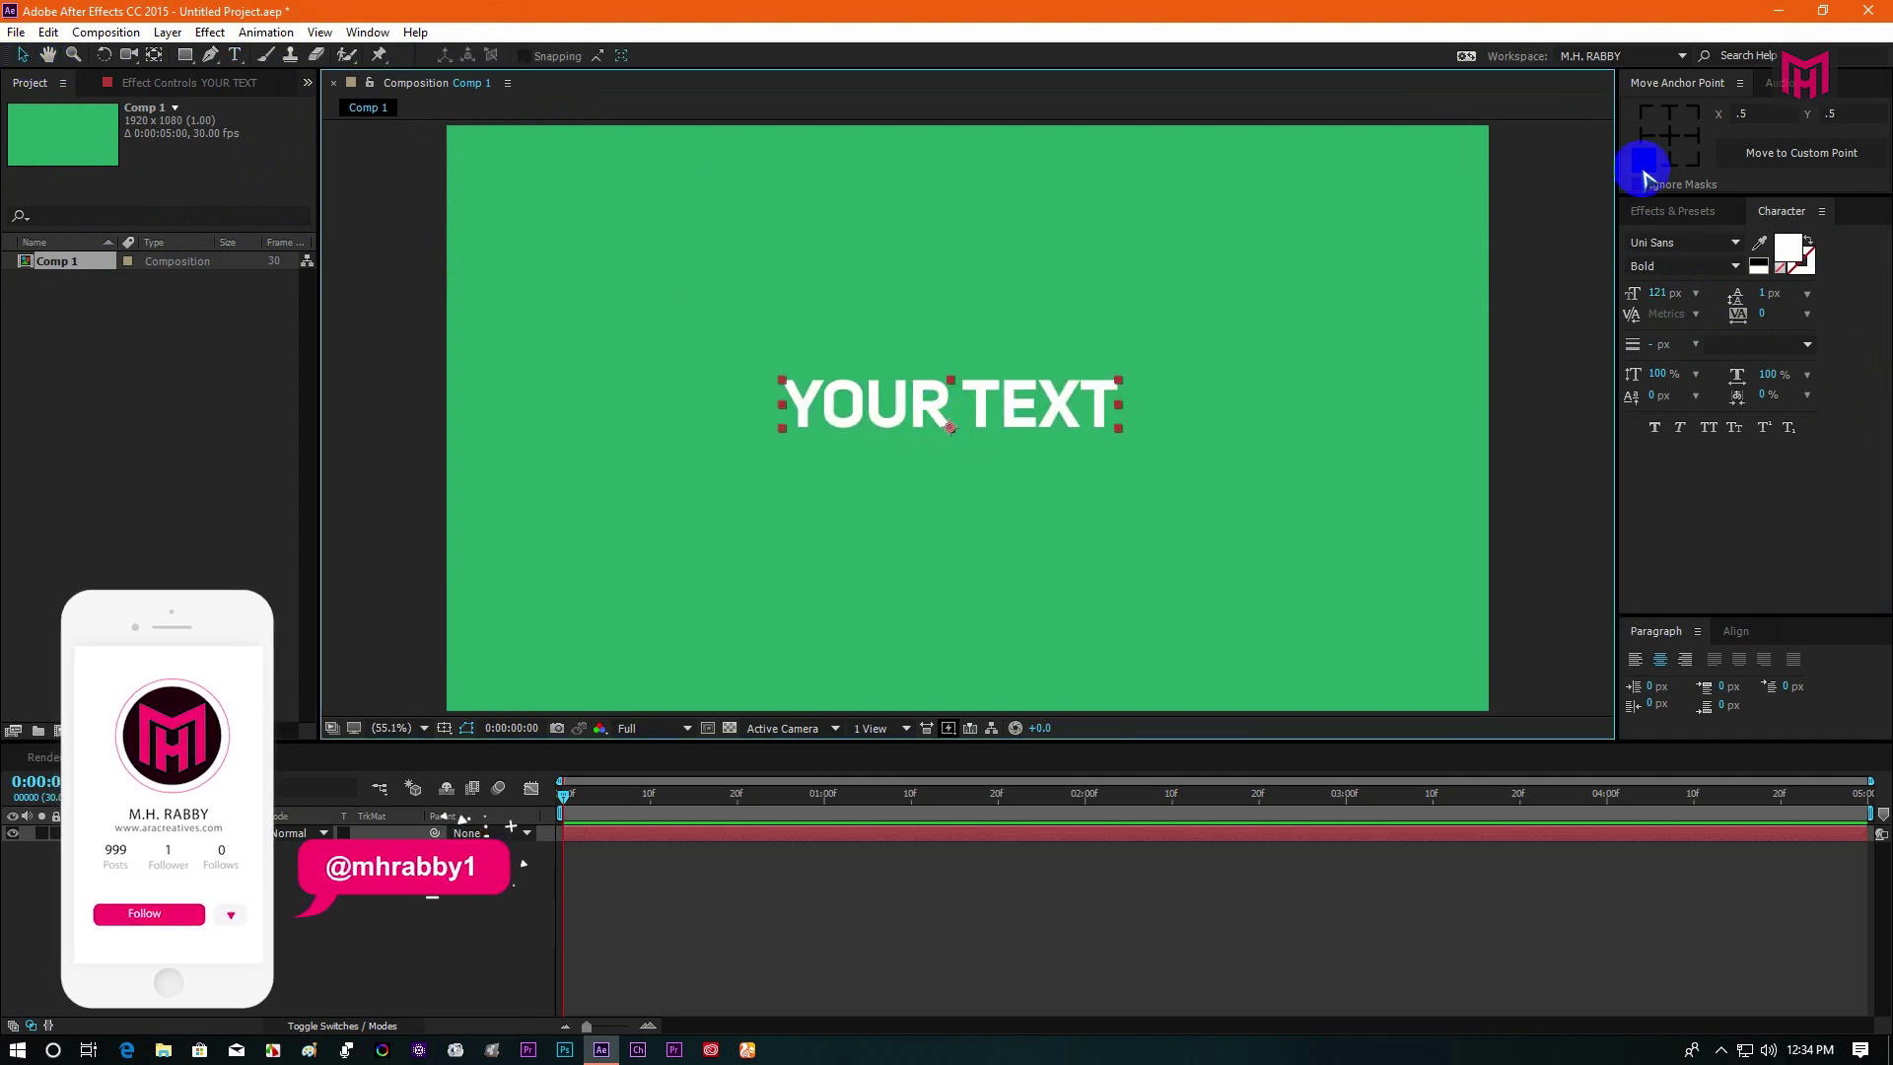
{"action": "left_click", "coordinate": [1669, 142]}
{"action": "left_click", "coordinate": [1738, 634]}
{"action": "left_click", "coordinate": [1671, 680]}
{"action": "left_click", "coordinate": [1773, 680]}
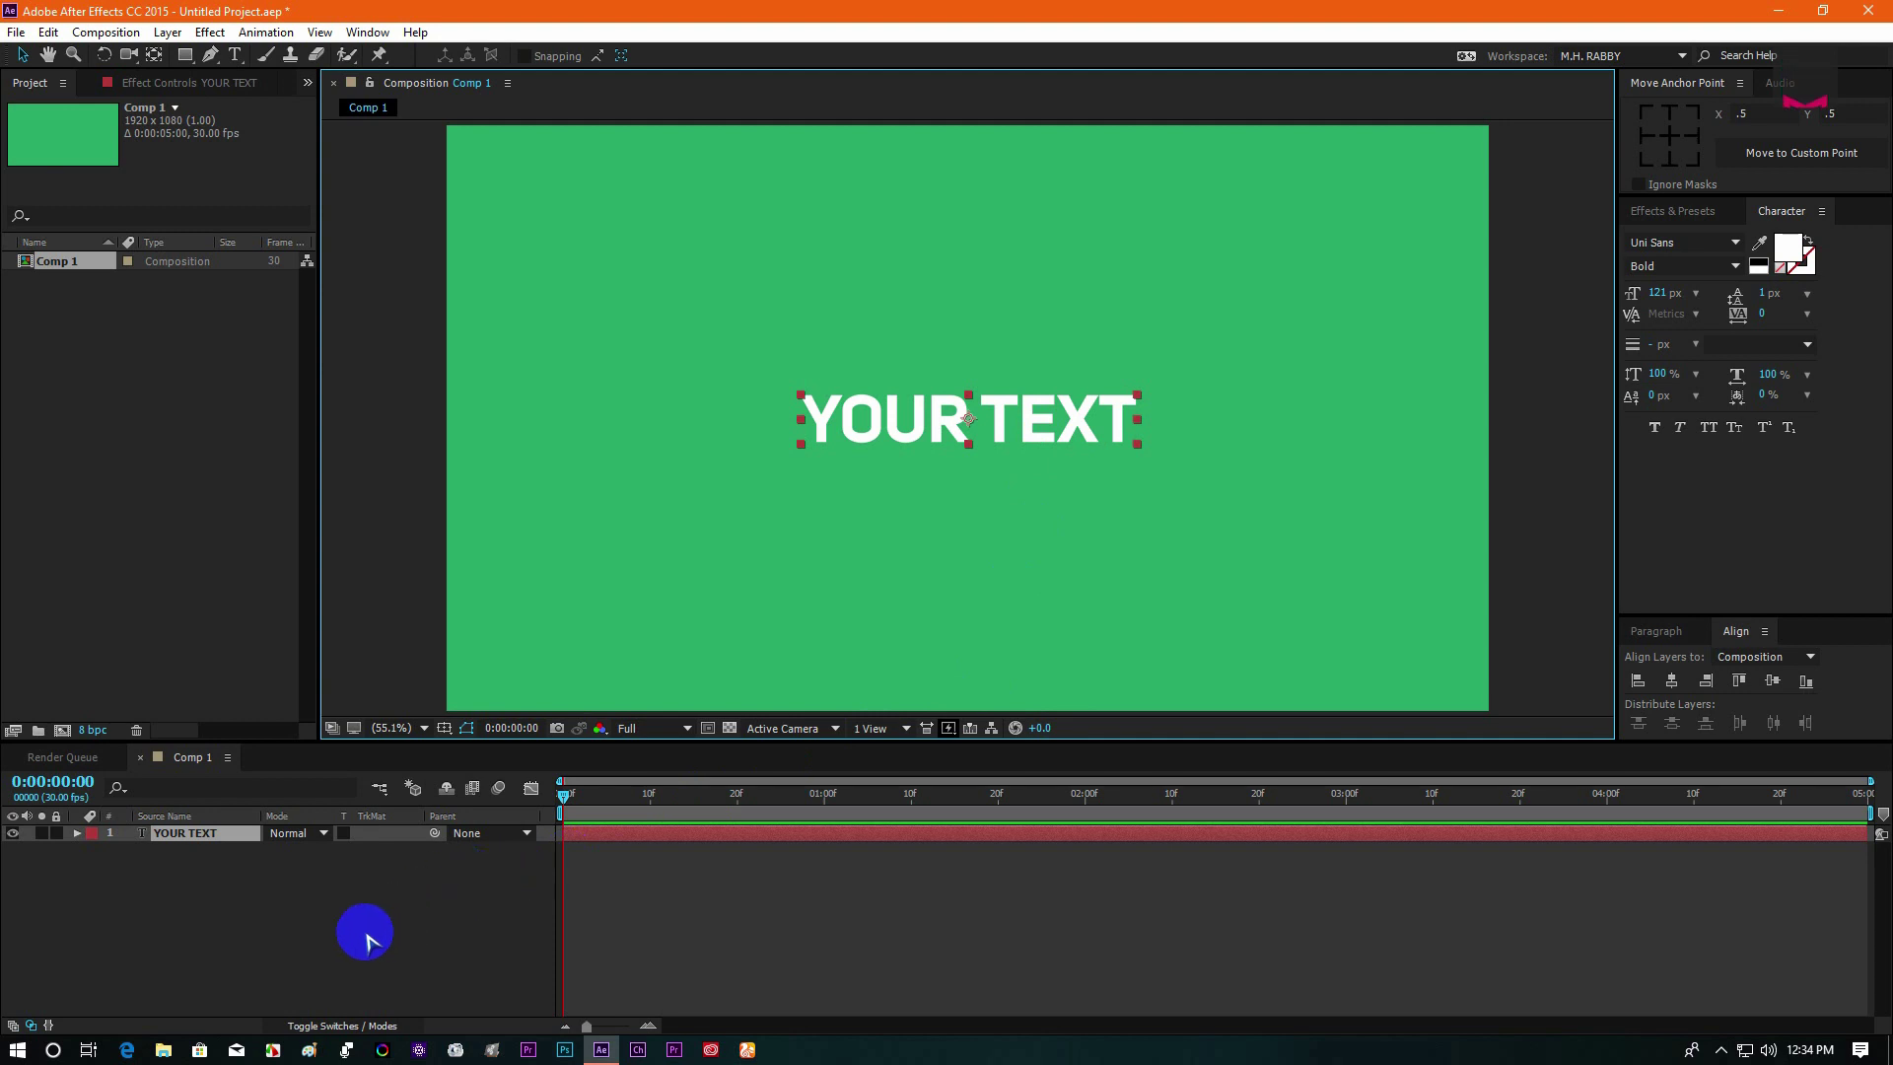
{"action": "left_click", "coordinate": [321, 934]}
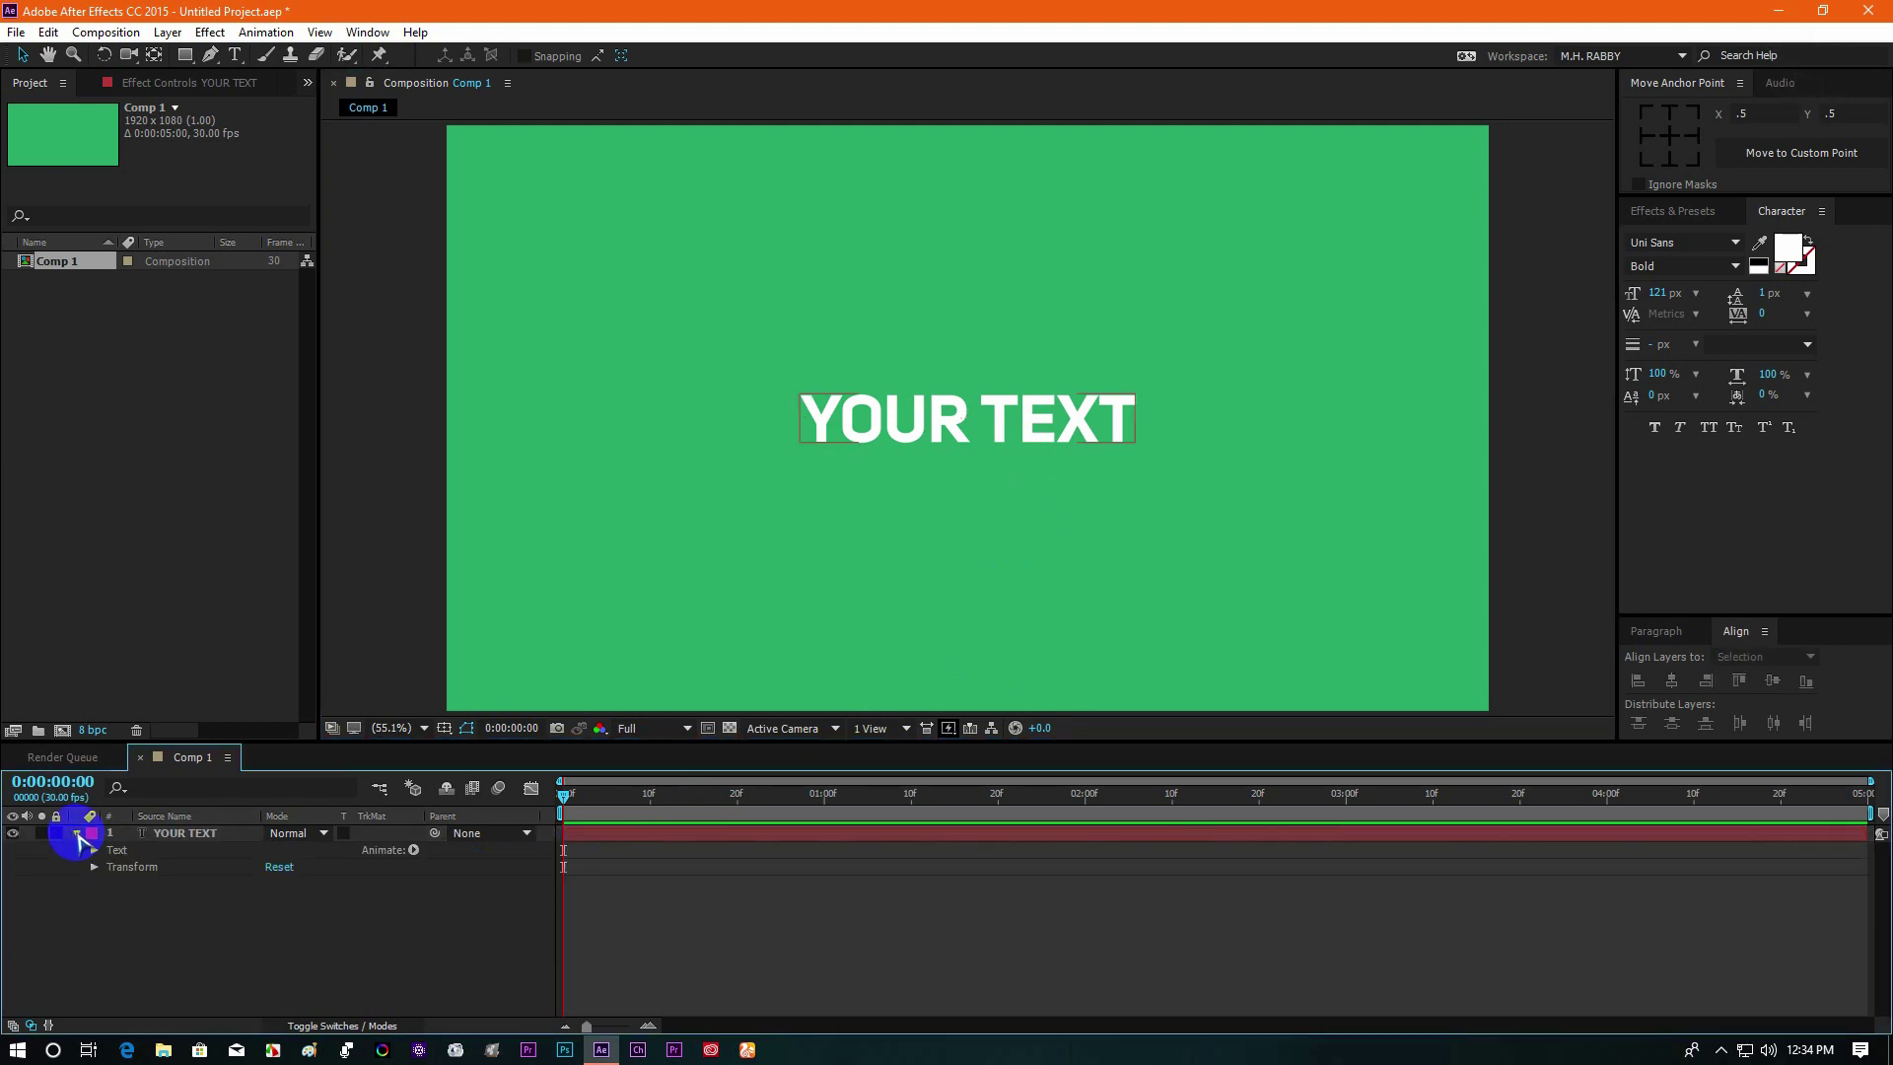
- Add a Position animator to YOUR TEXT and offset its Y to 215 px
{"action": "left_click", "coordinate": [413, 850]}
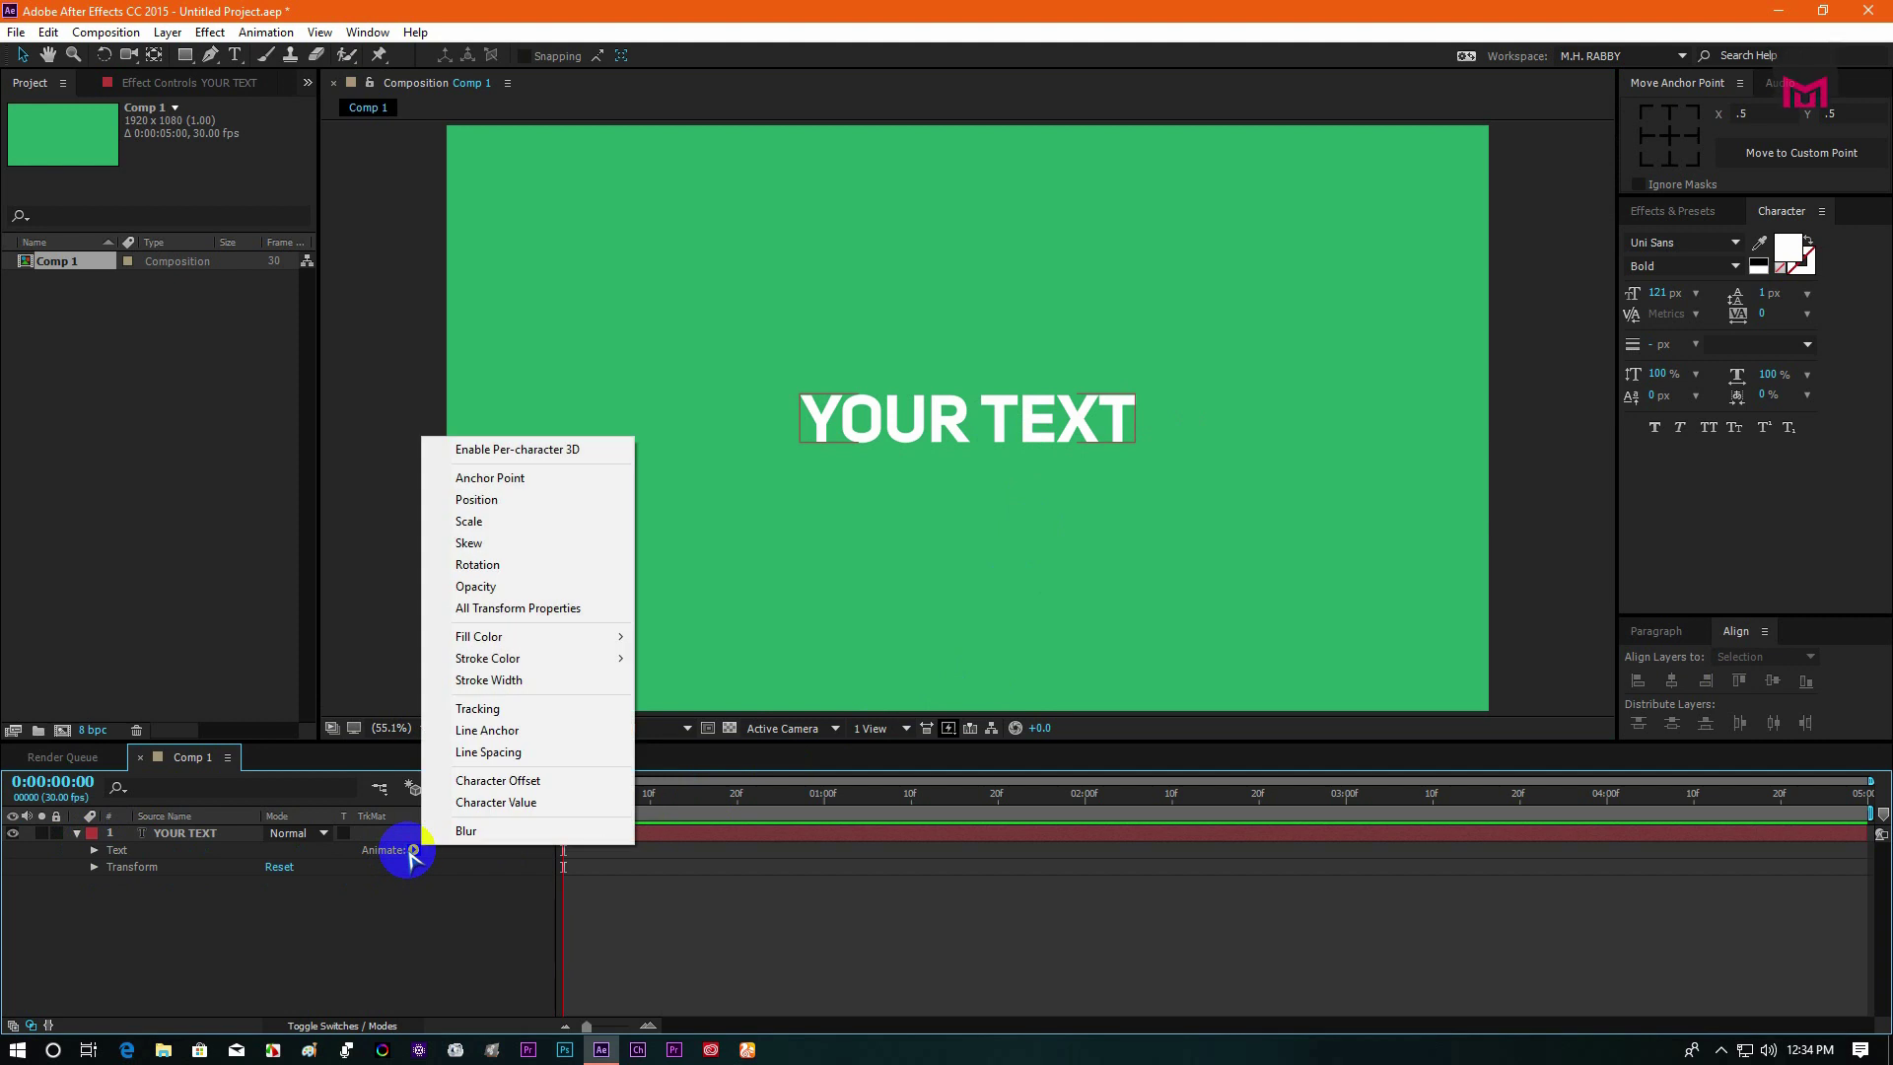
{"action": "left_click", "coordinate": [477, 502]}
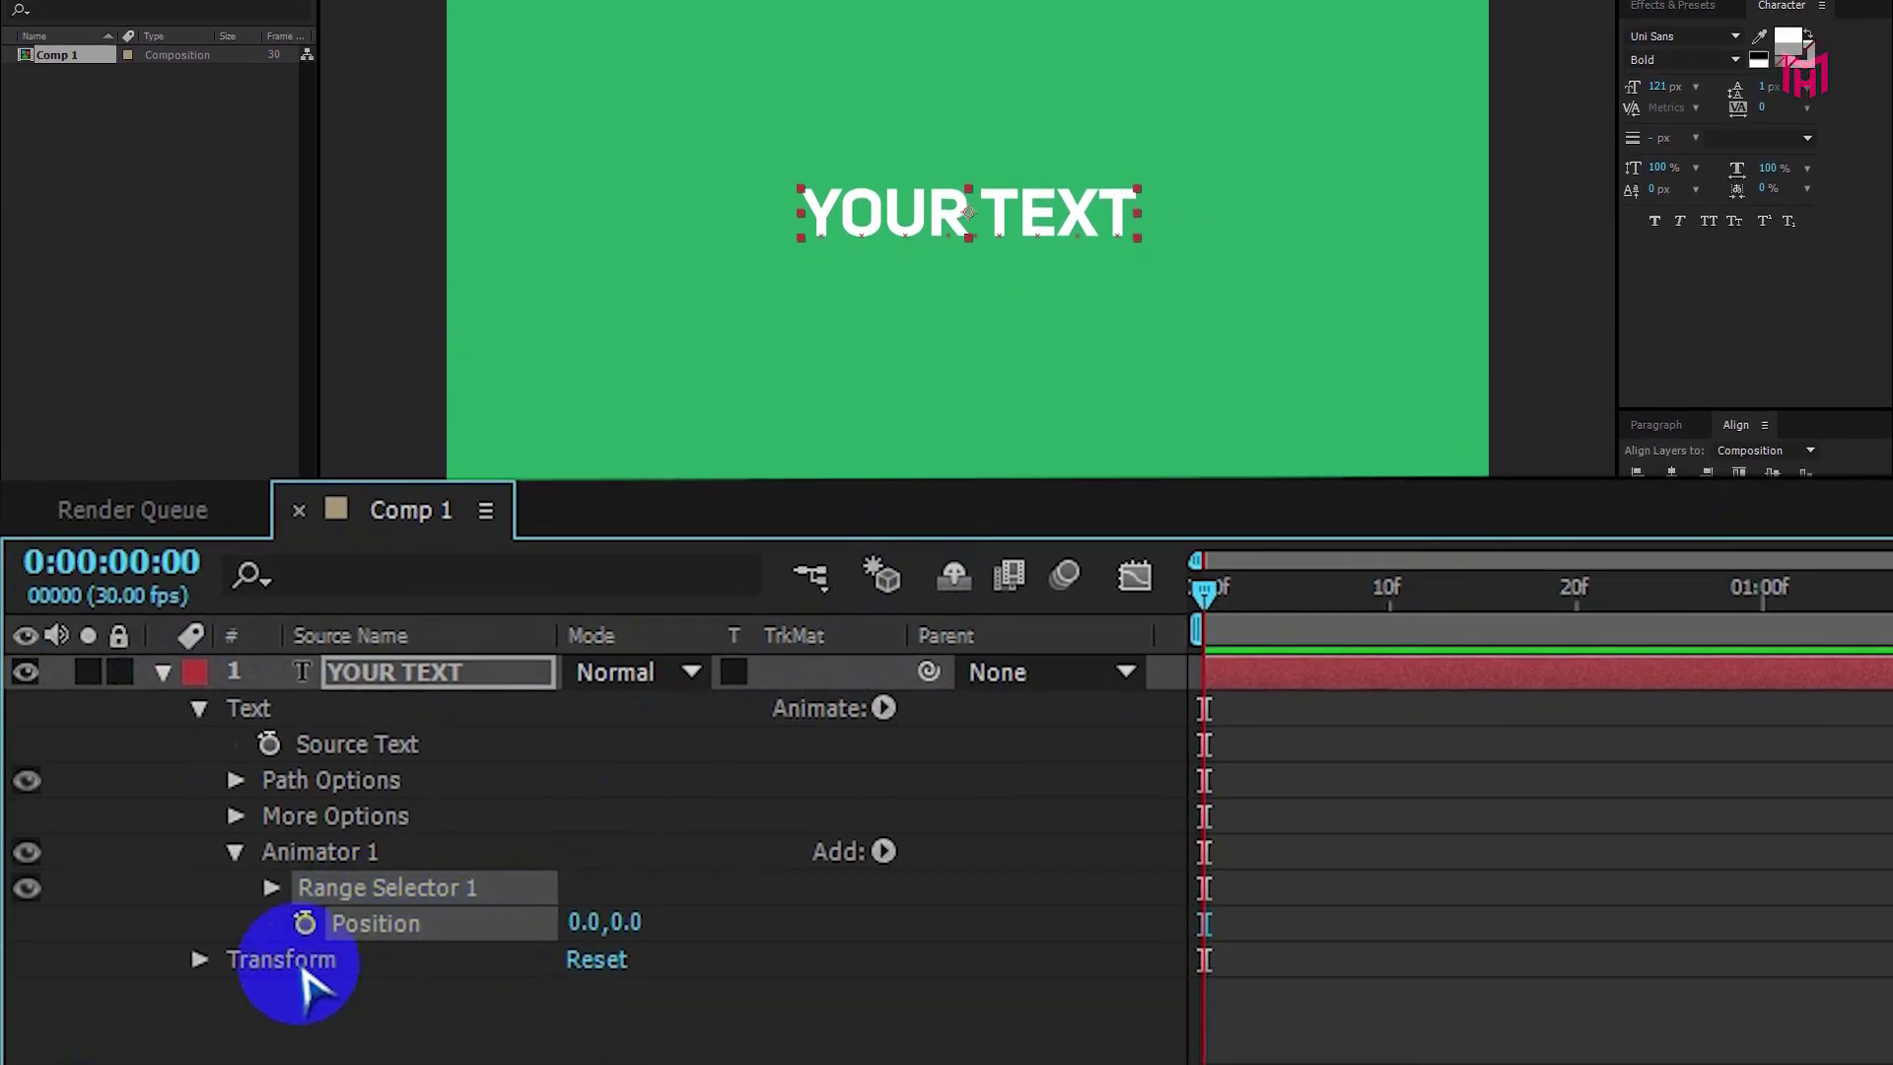
{"action": "mouse_move", "coordinate": [1203, 592]}
{"action": "left_mouse_down"}
{"action": "mouse_move", "coordinate": [1238, 583]}
{"action": "mouse_move", "coordinate": [1170, 592]}
{"action": "left_mouse_up"}
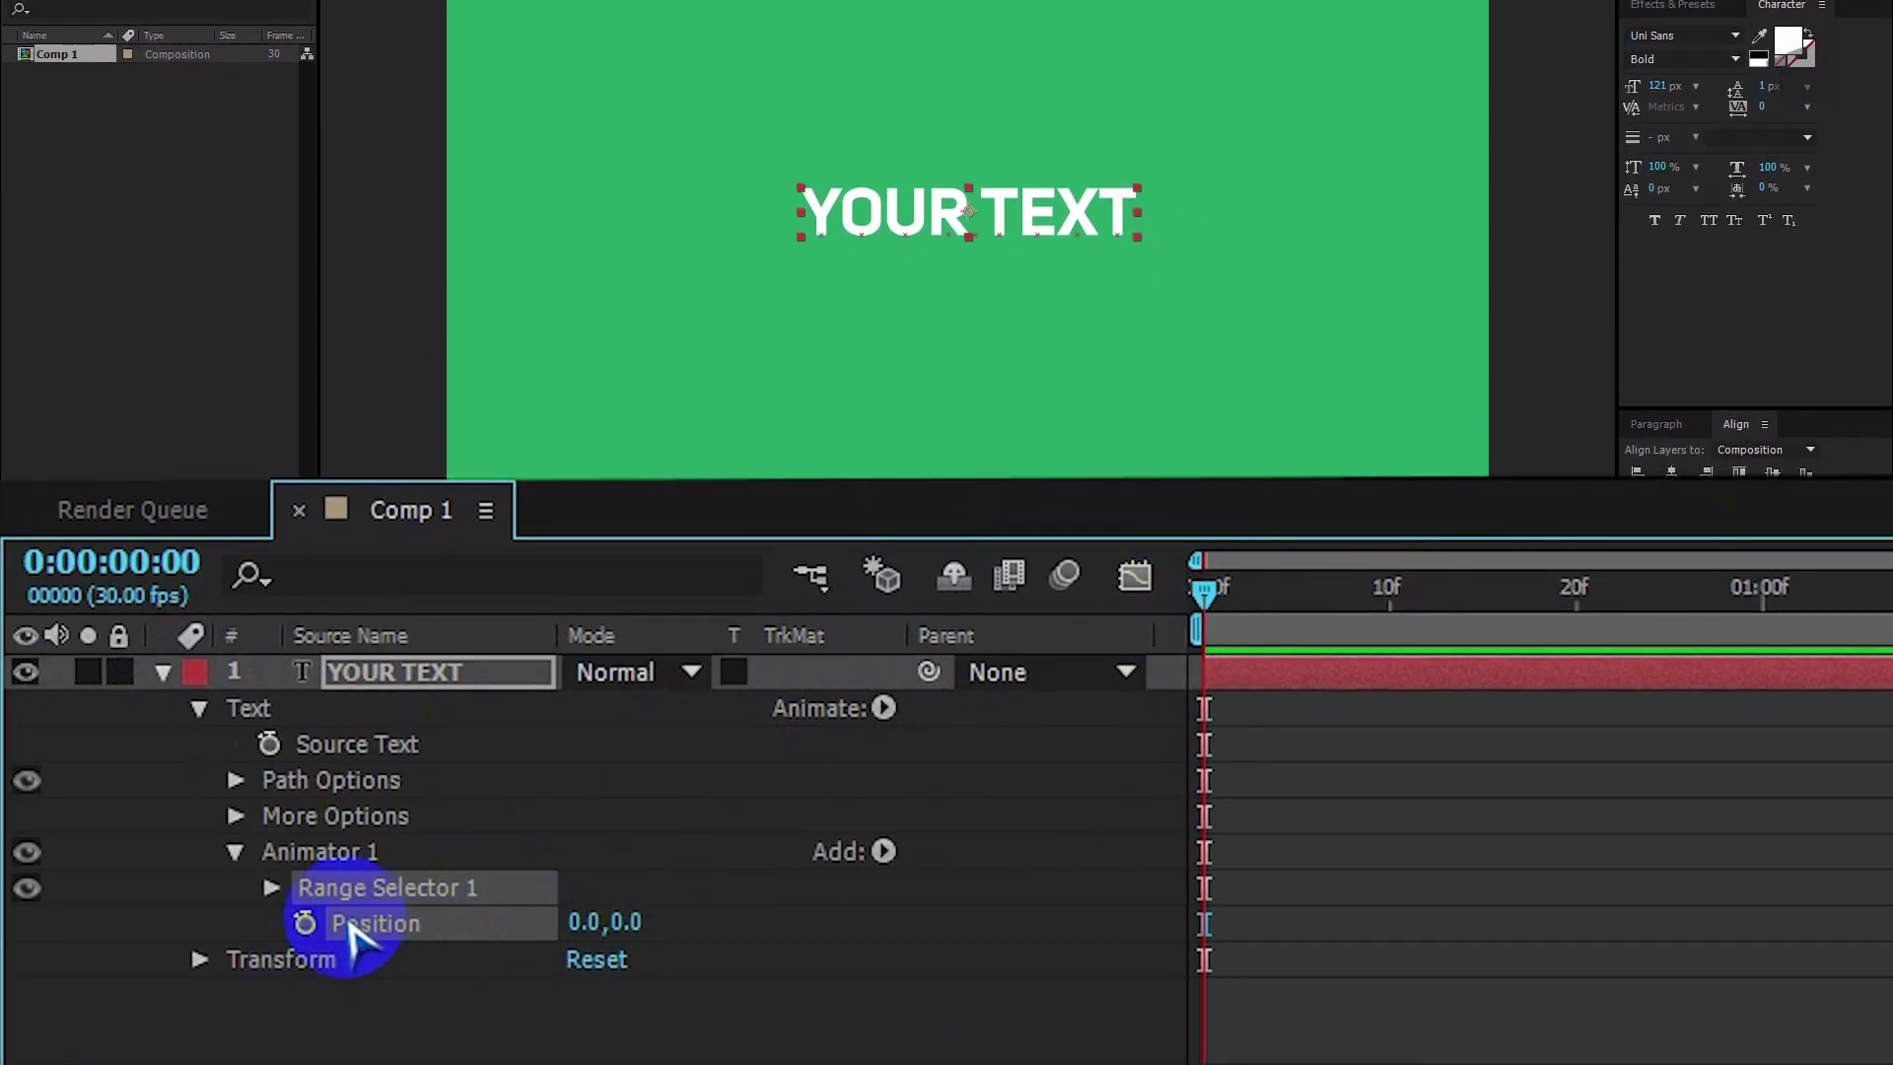
{"action": "left_click", "coordinate": [271, 887]}
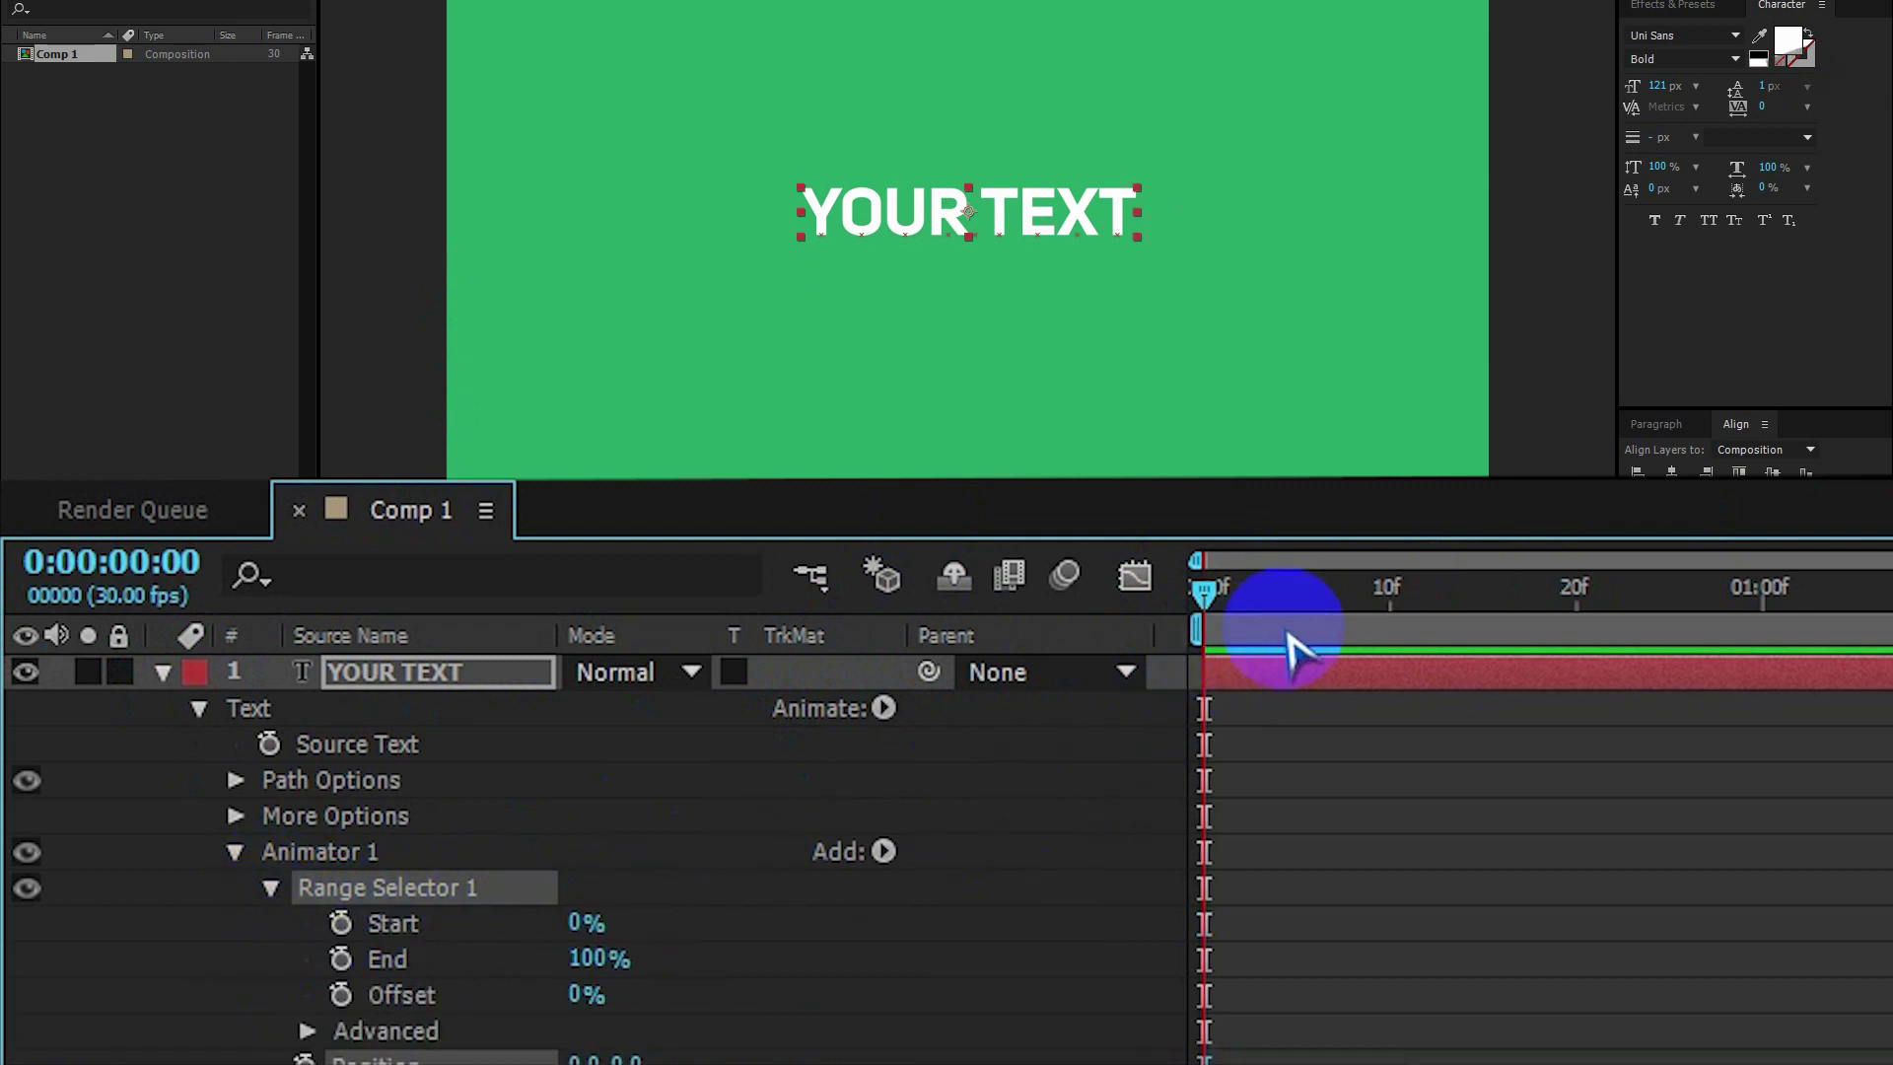
{"action": "scroll", "coordinate": [715, 888], "scroll_direction": "down", "scroll_amount": 1}
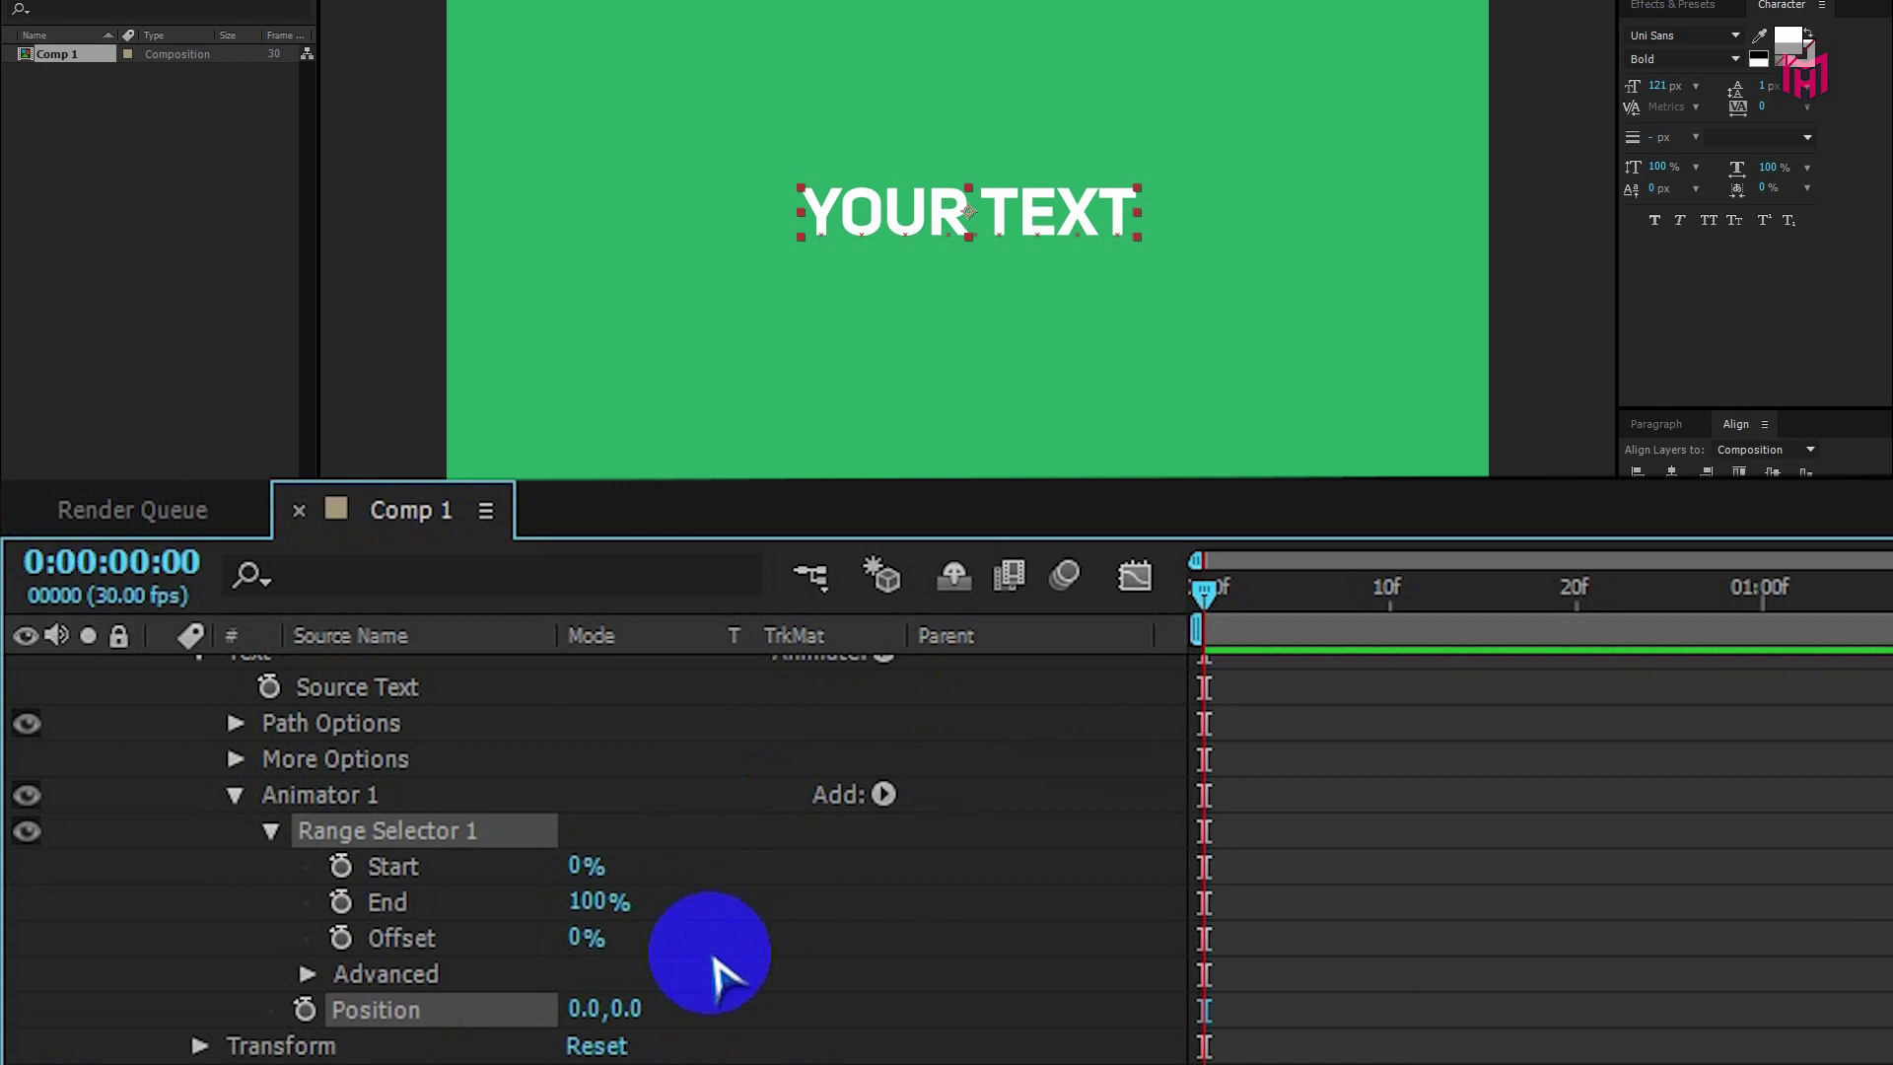
{"action": "left_click_drag", "start_coordinate": [628, 1015], "coordinate": [1056, 1026]}
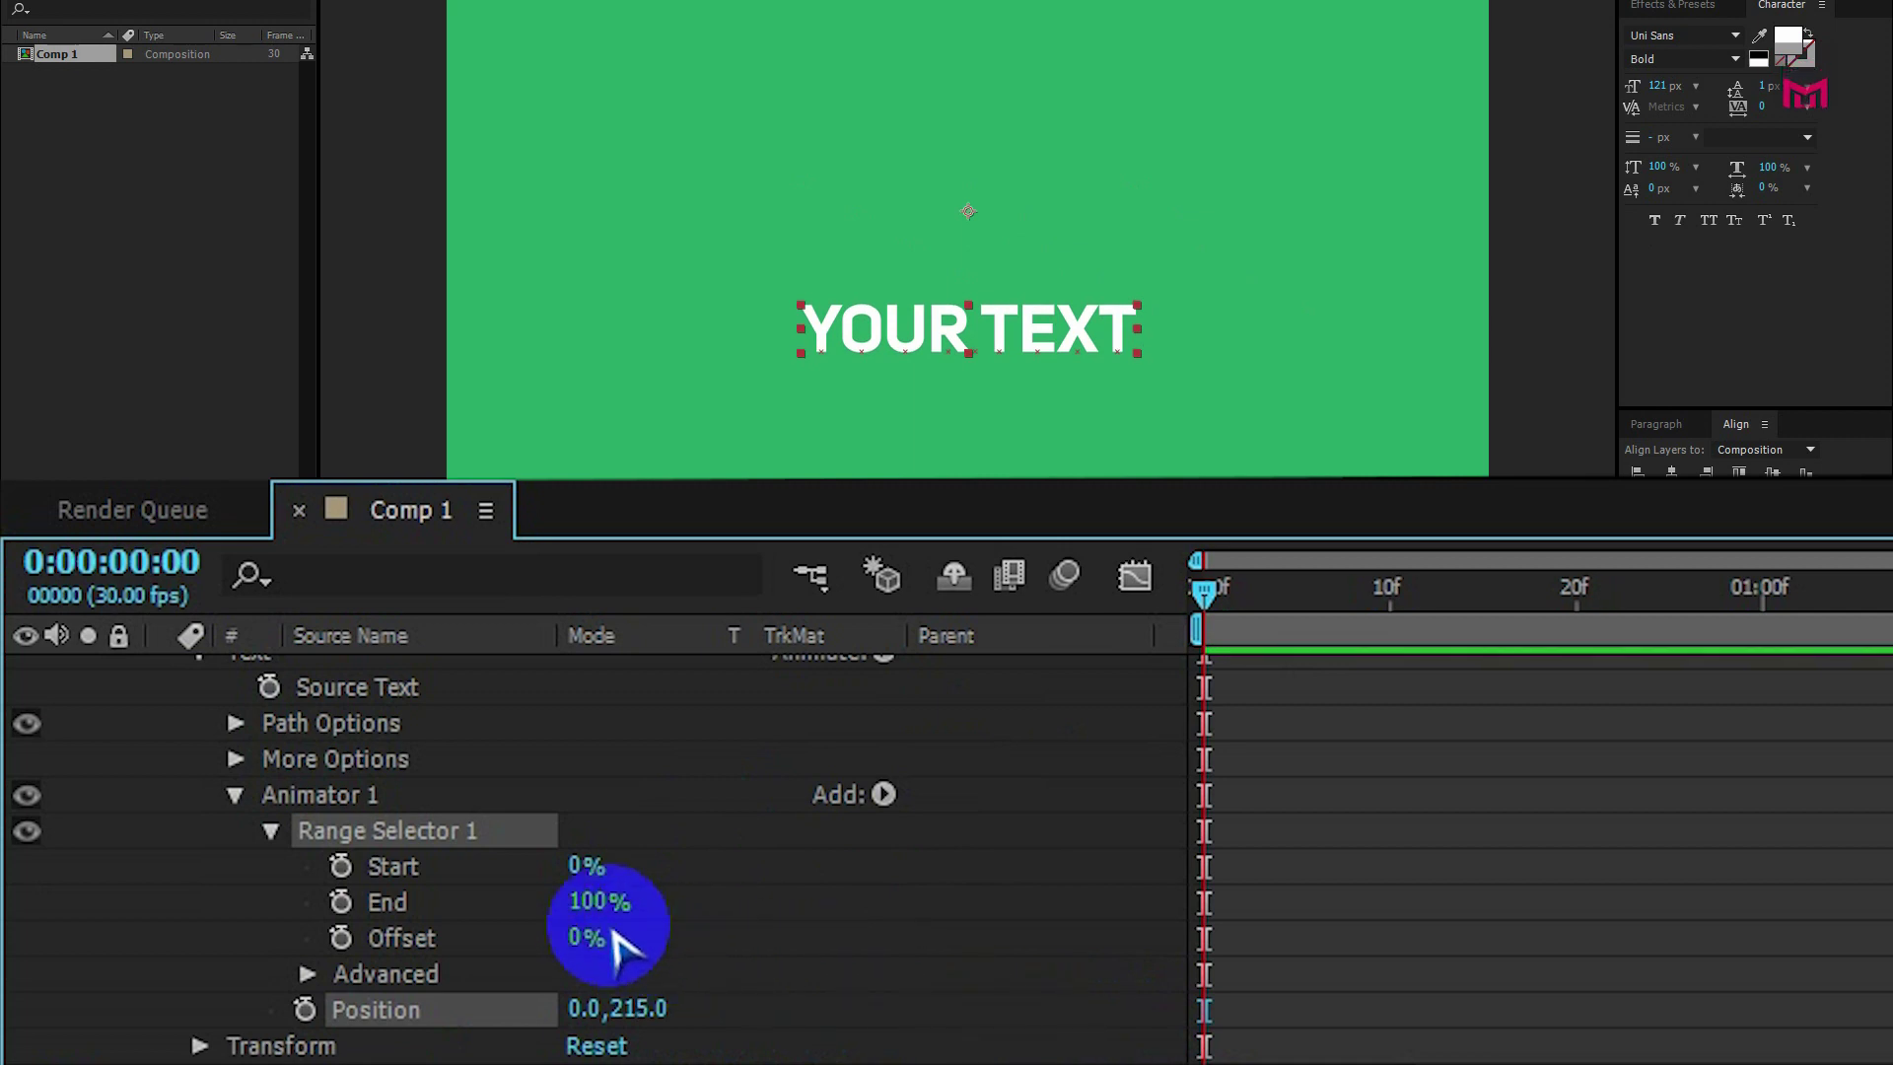
- Keyframe Range Selector Start from 0% at frame 0 to 100% at frame 26
{"action": "left_click", "coordinate": [340, 865]}
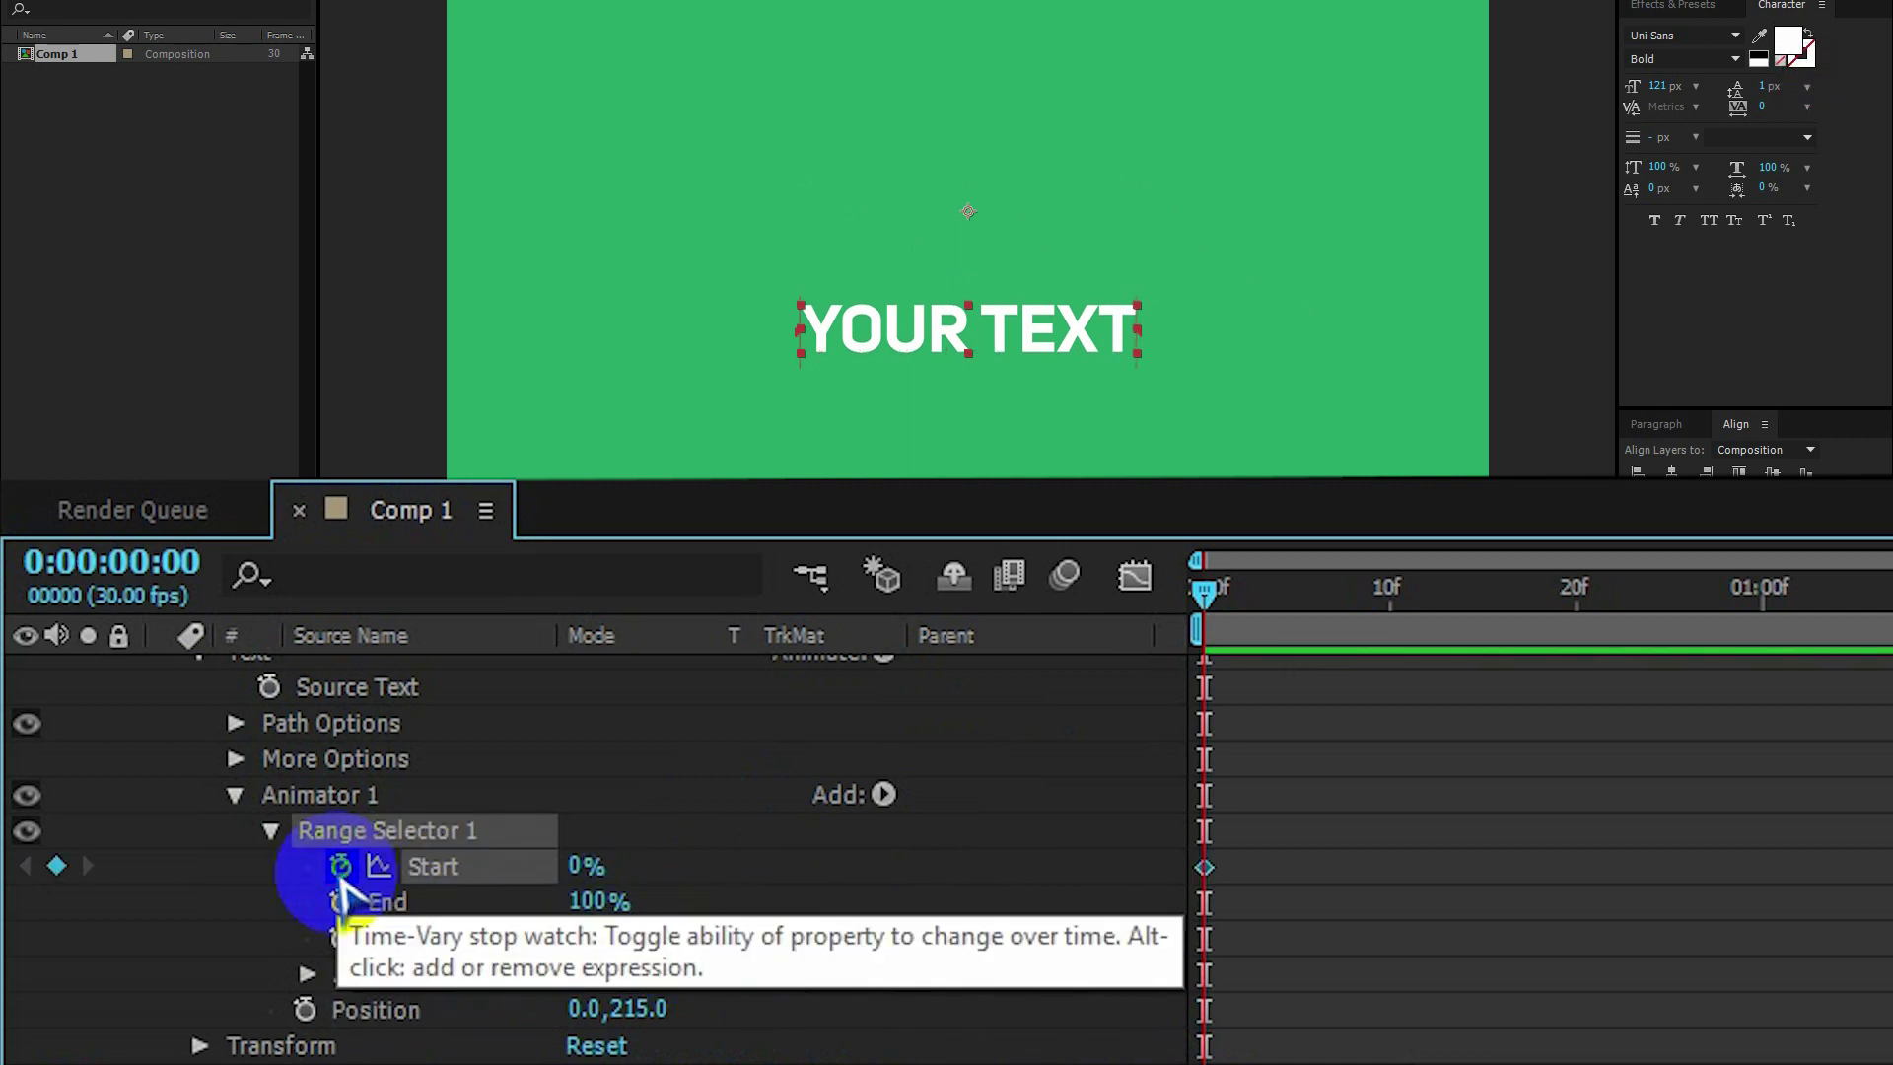
{"action": "left_click_drag", "start_coordinate": [1420, 603], "coordinate": [1687, 591]}
{"action": "left_click_drag", "start_coordinate": [578, 868], "coordinate": [859, 906]}
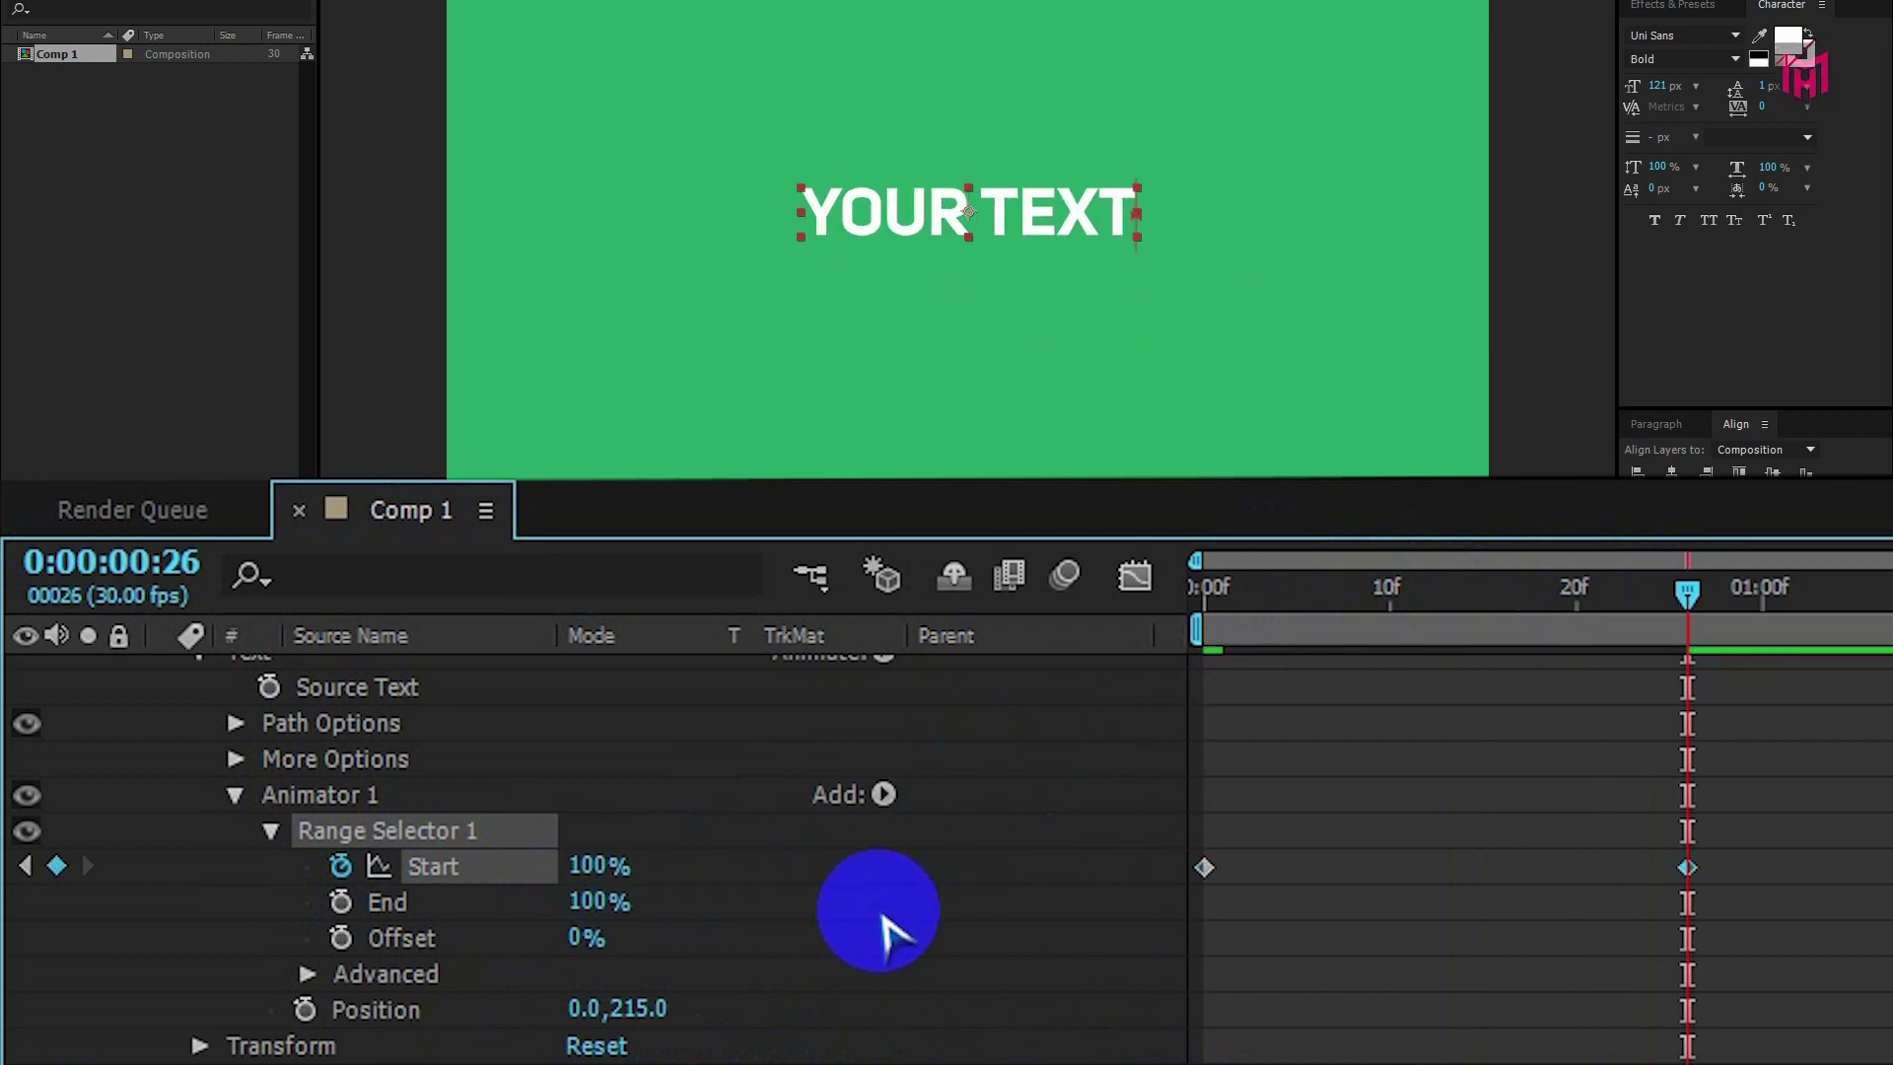
- Preview the rising letters at frames 6, 20 and 22, then enlarge the timeline panel
{"action": "left_click_drag", "start_coordinate": [1361, 594], "coordinate": [1196, 603]}
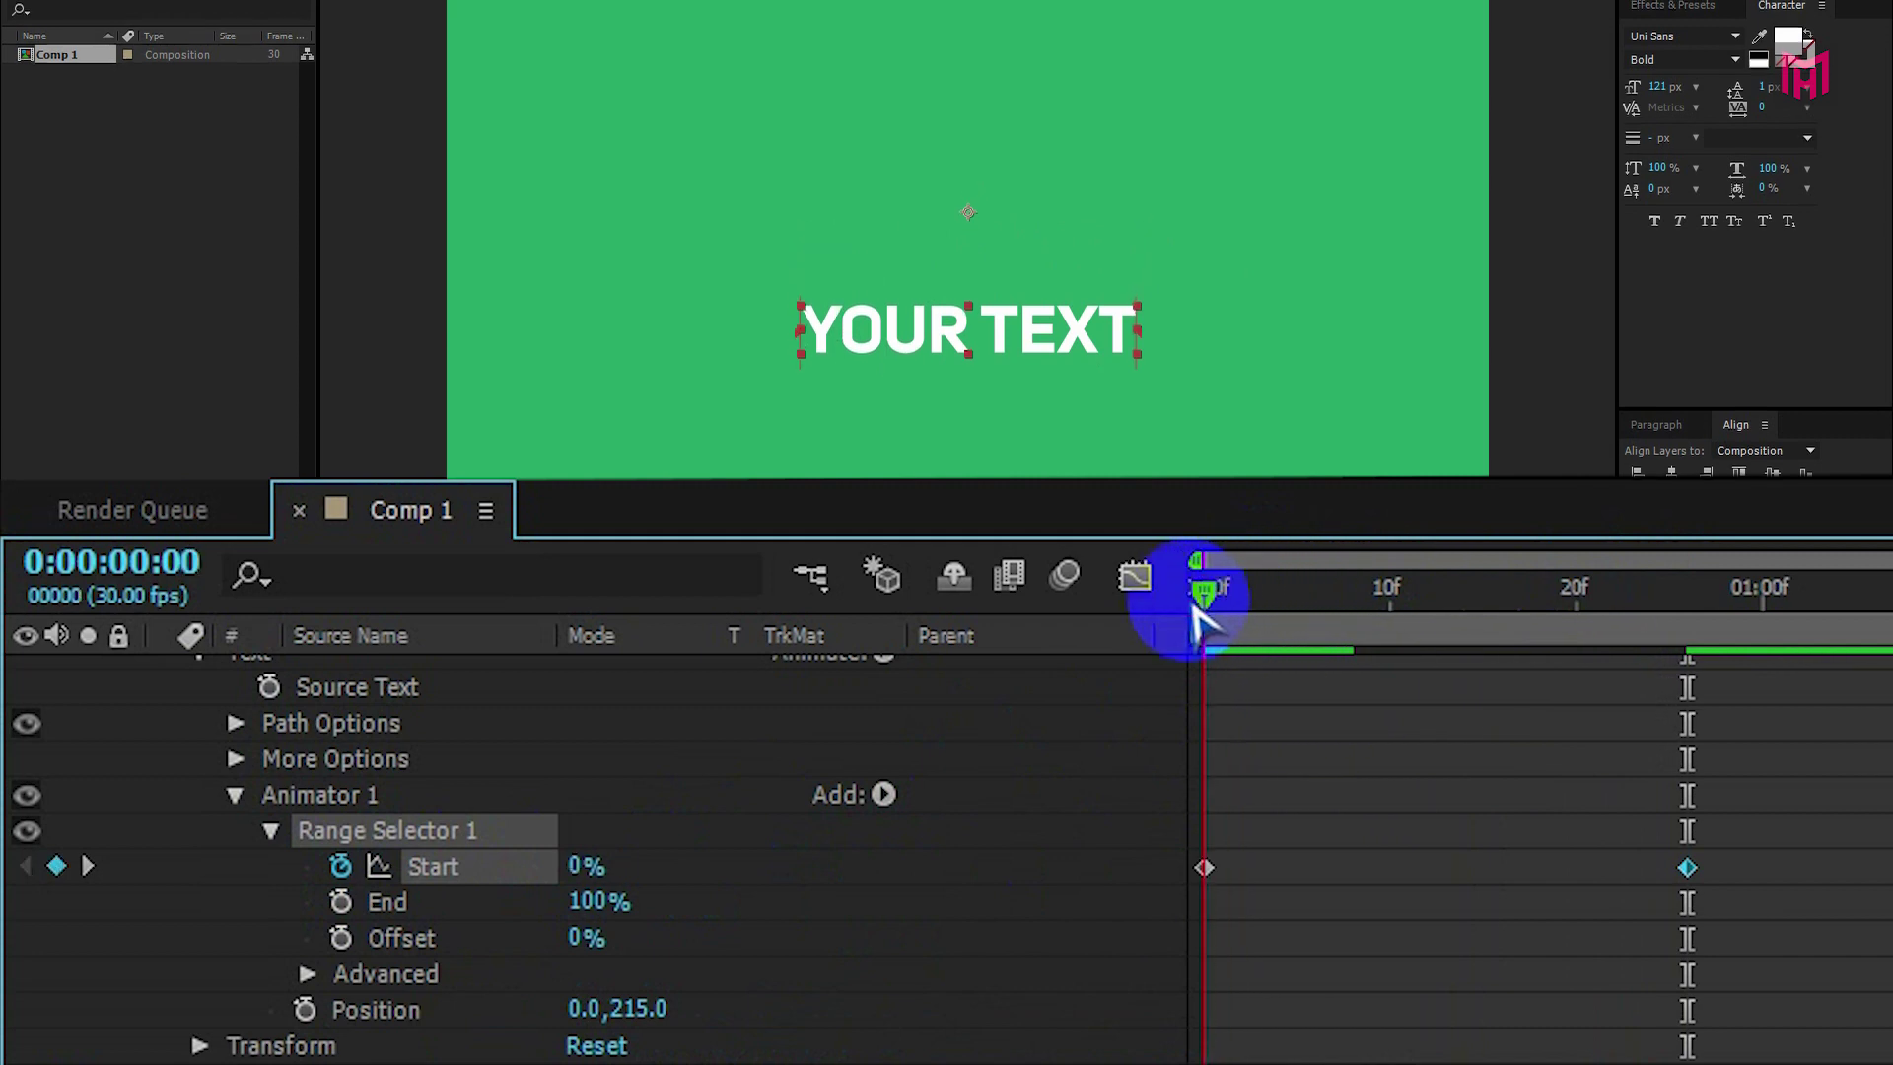
{"action": "key", "text": "space"}
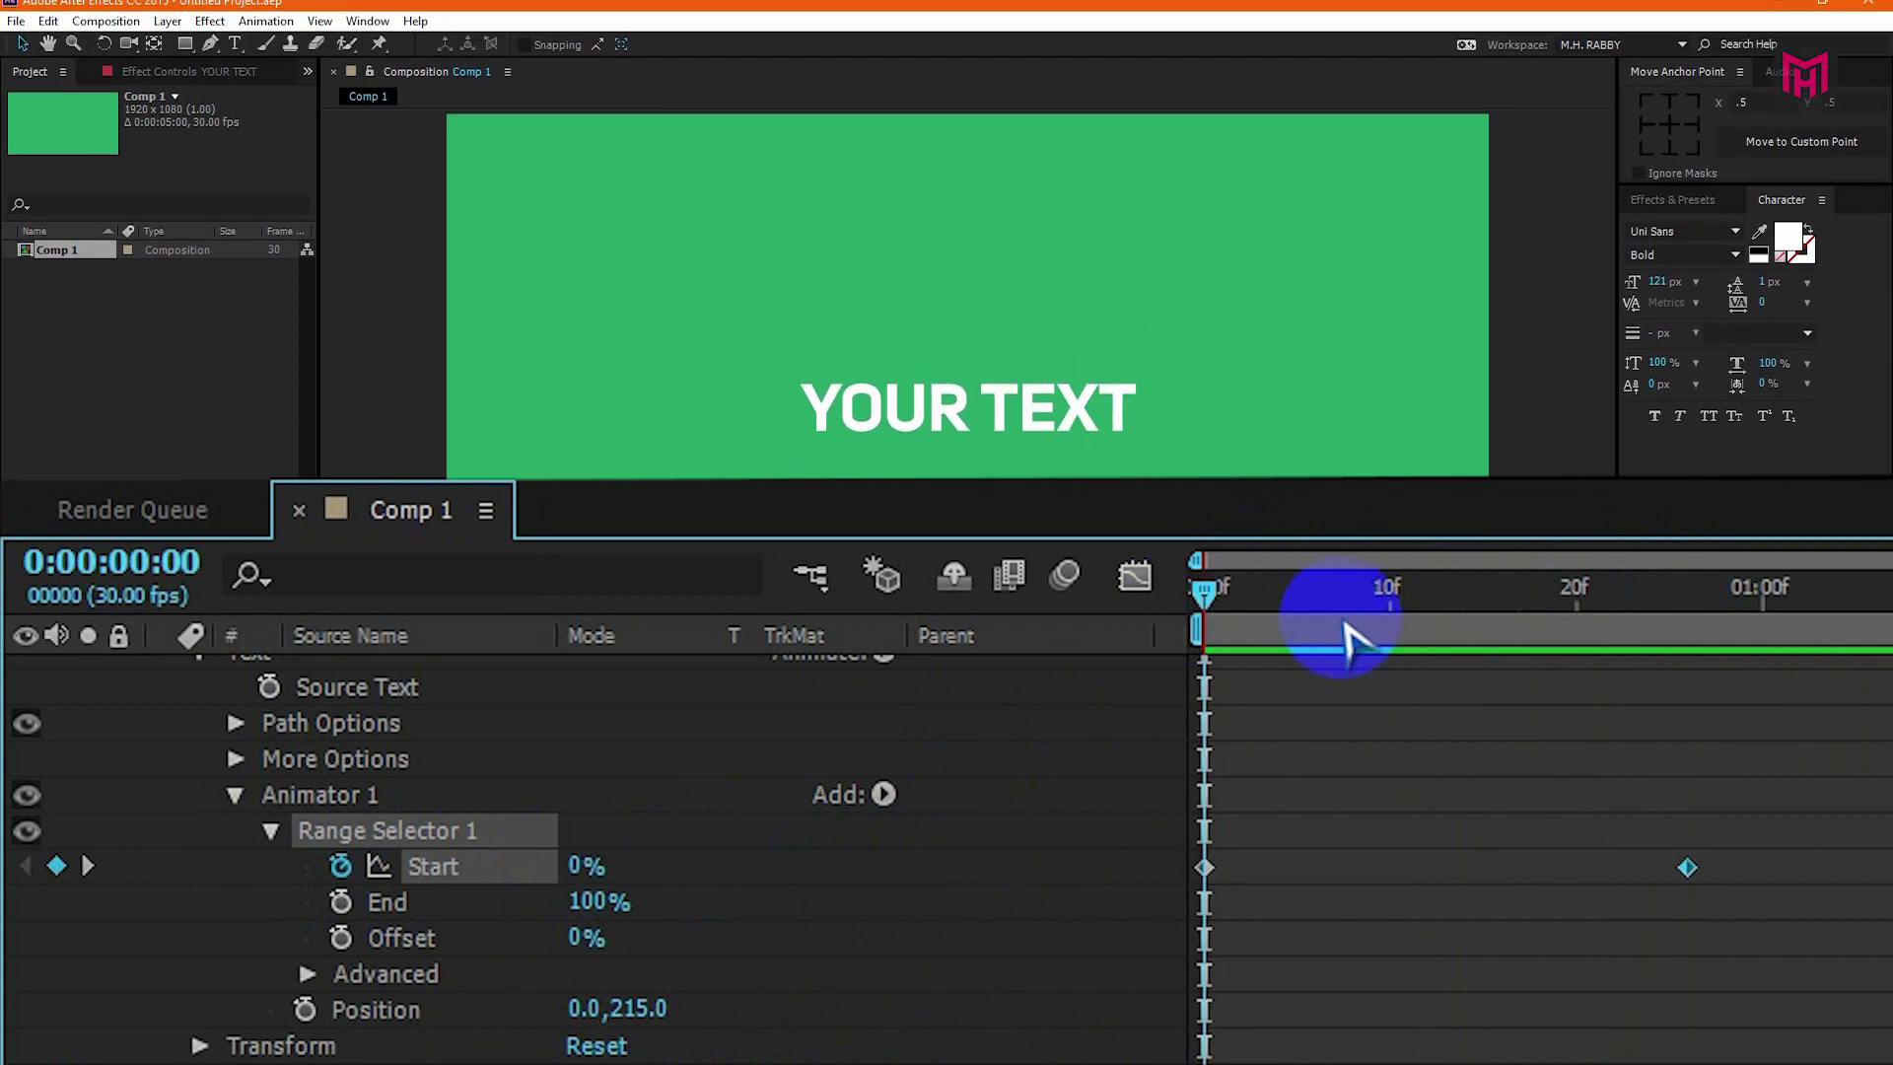
{"action": "mouse_move", "coordinate": [1347, 626]}
{"action": "left_mouse_down"}
{"action": "mouse_move", "coordinate": [1371, 592]}
{"action": "mouse_move", "coordinate": [1222, 606]}
{"action": "mouse_move", "coordinate": [1316, 604]}
{"action": "left_mouse_up"}
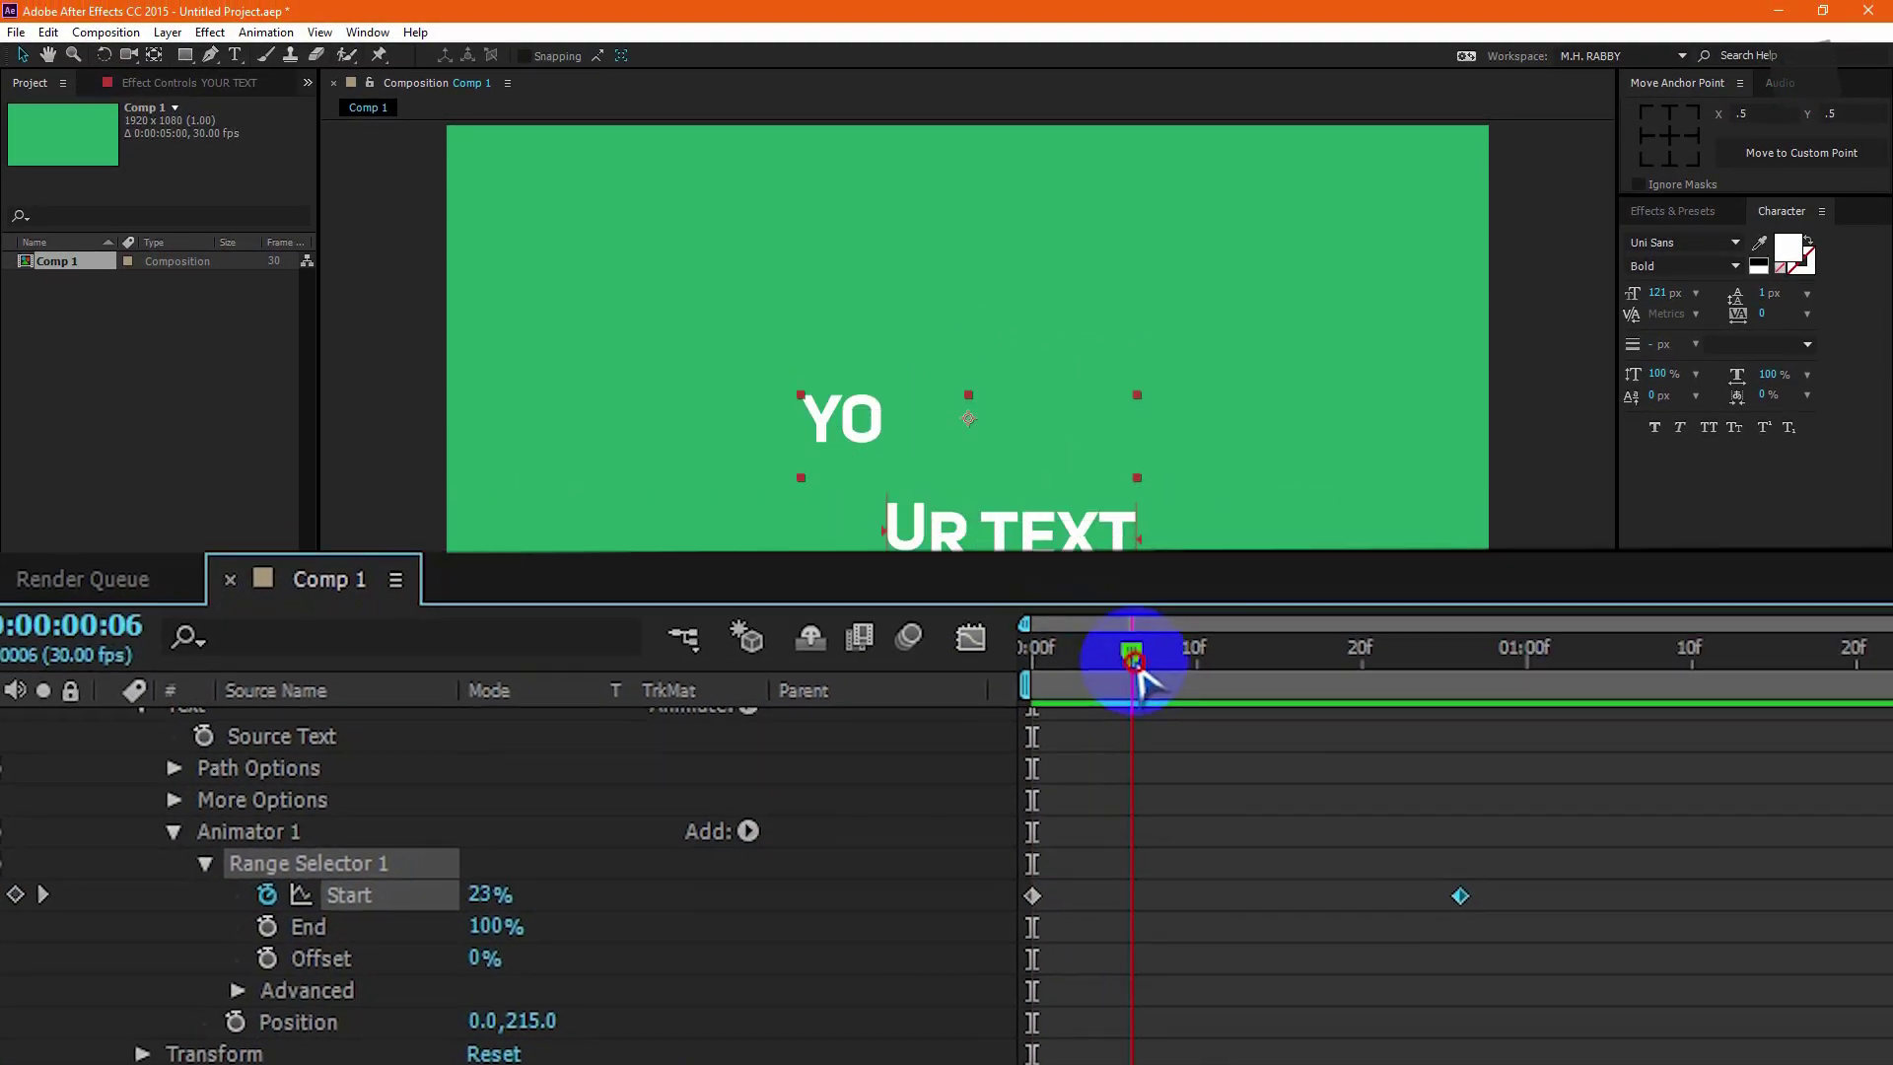
{"action": "left_click_drag", "start_coordinate": [1134, 671], "coordinate": [1366, 711]}
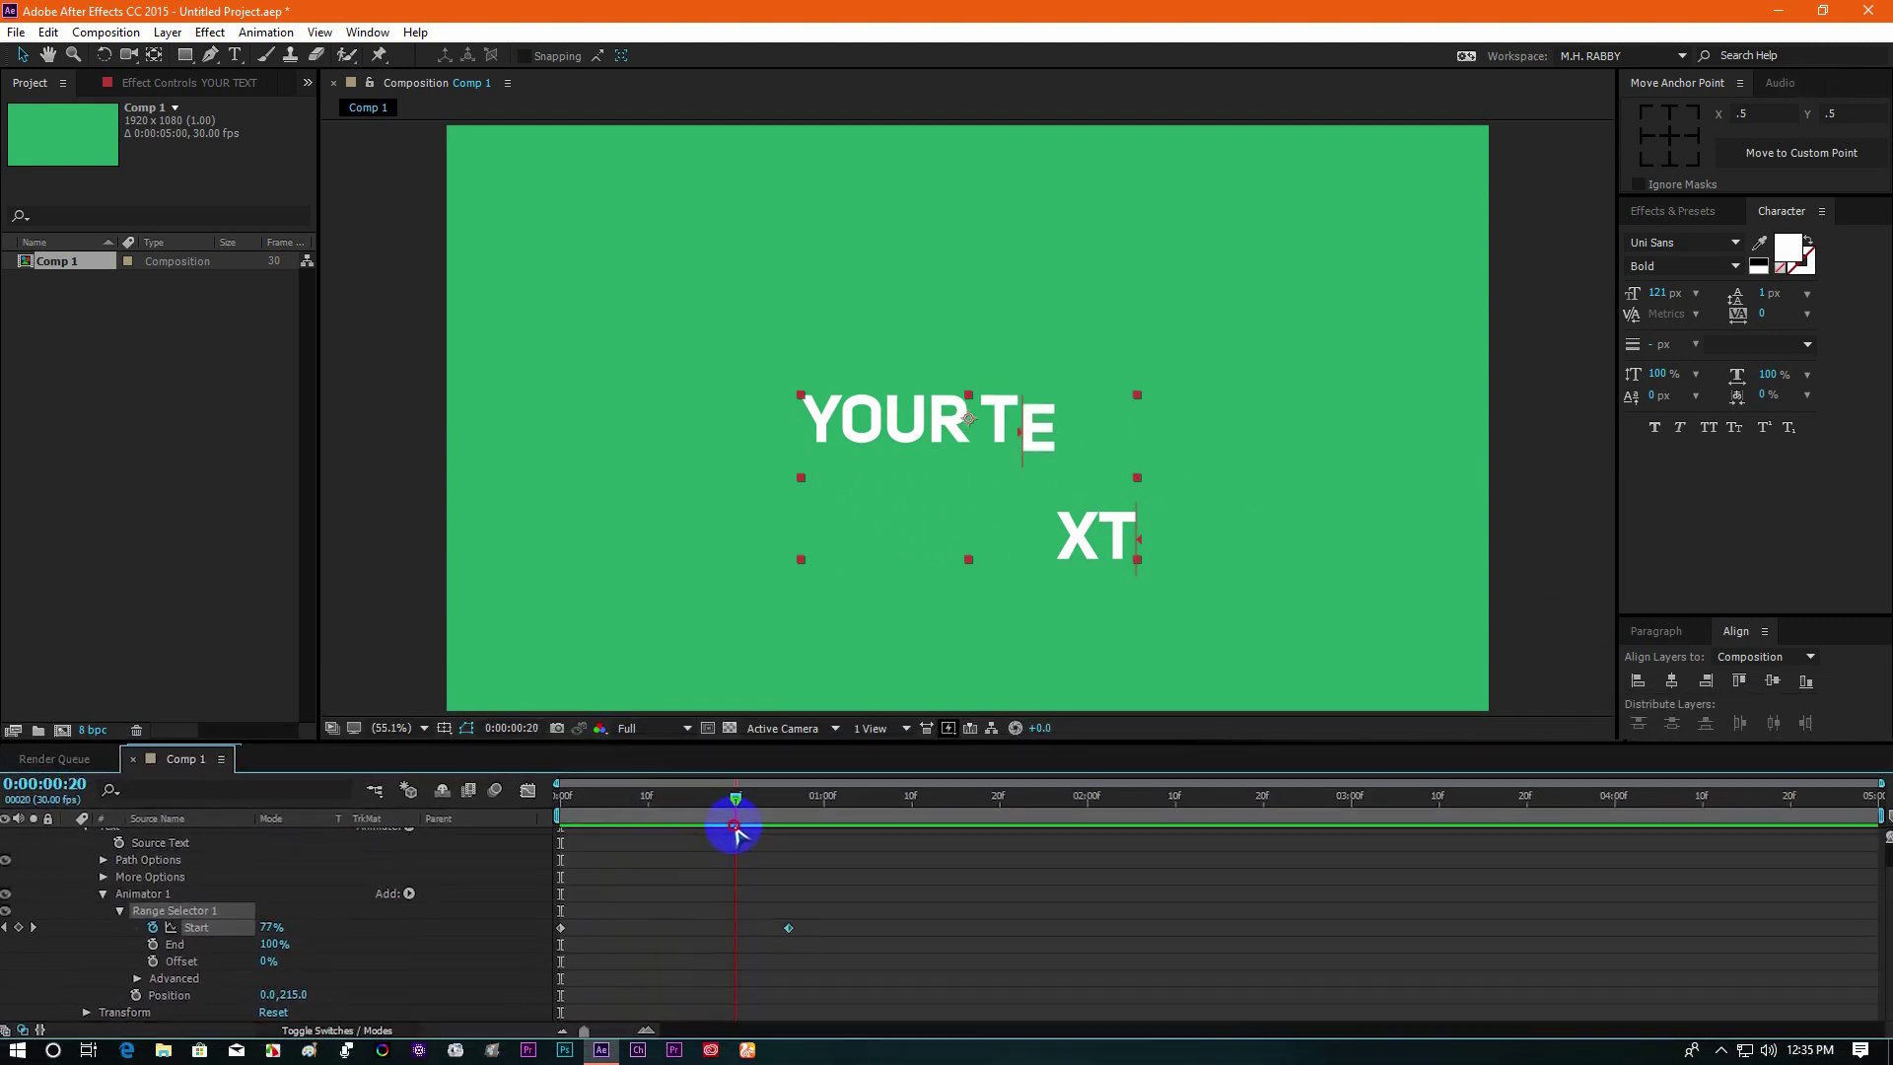
{"action": "left_click_drag", "start_coordinate": [736, 833], "coordinate": [754, 831]}
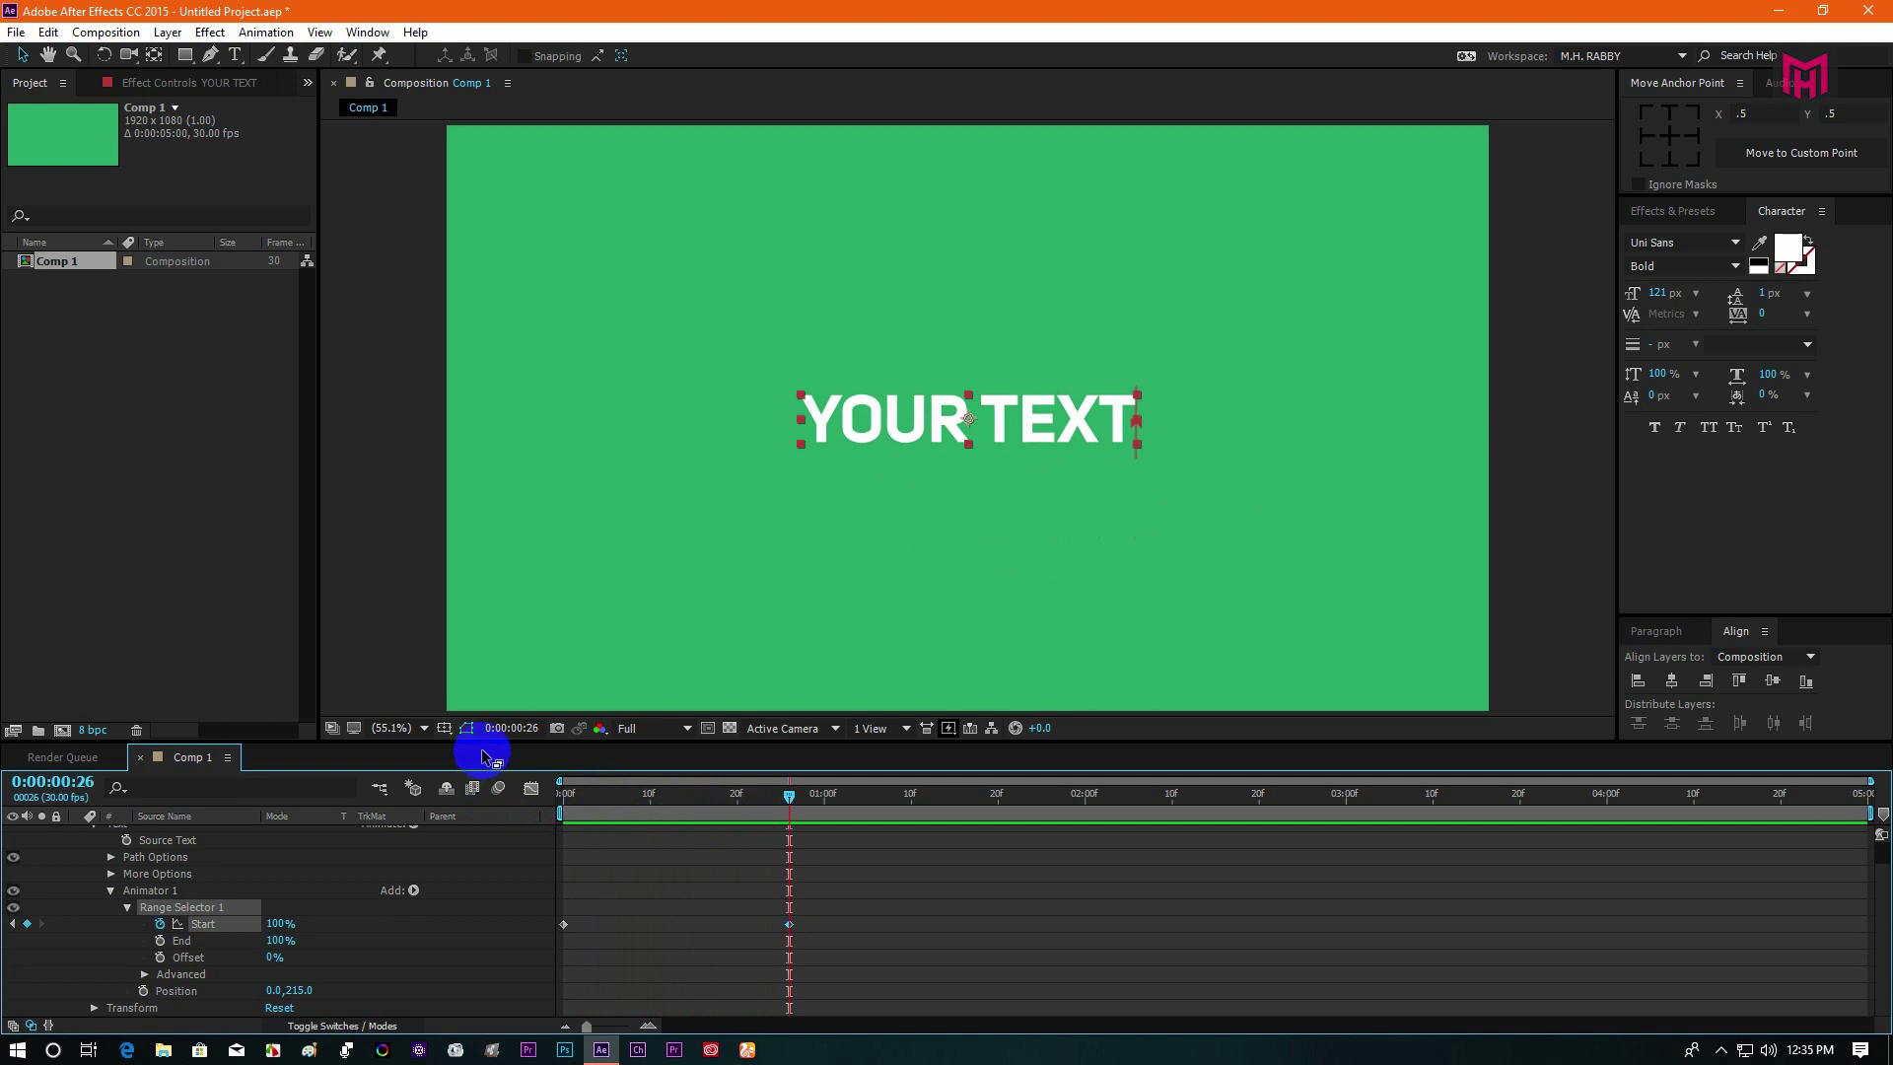
{"action": "left_click_drag", "start_coordinate": [486, 741], "coordinate": [496, 676]}
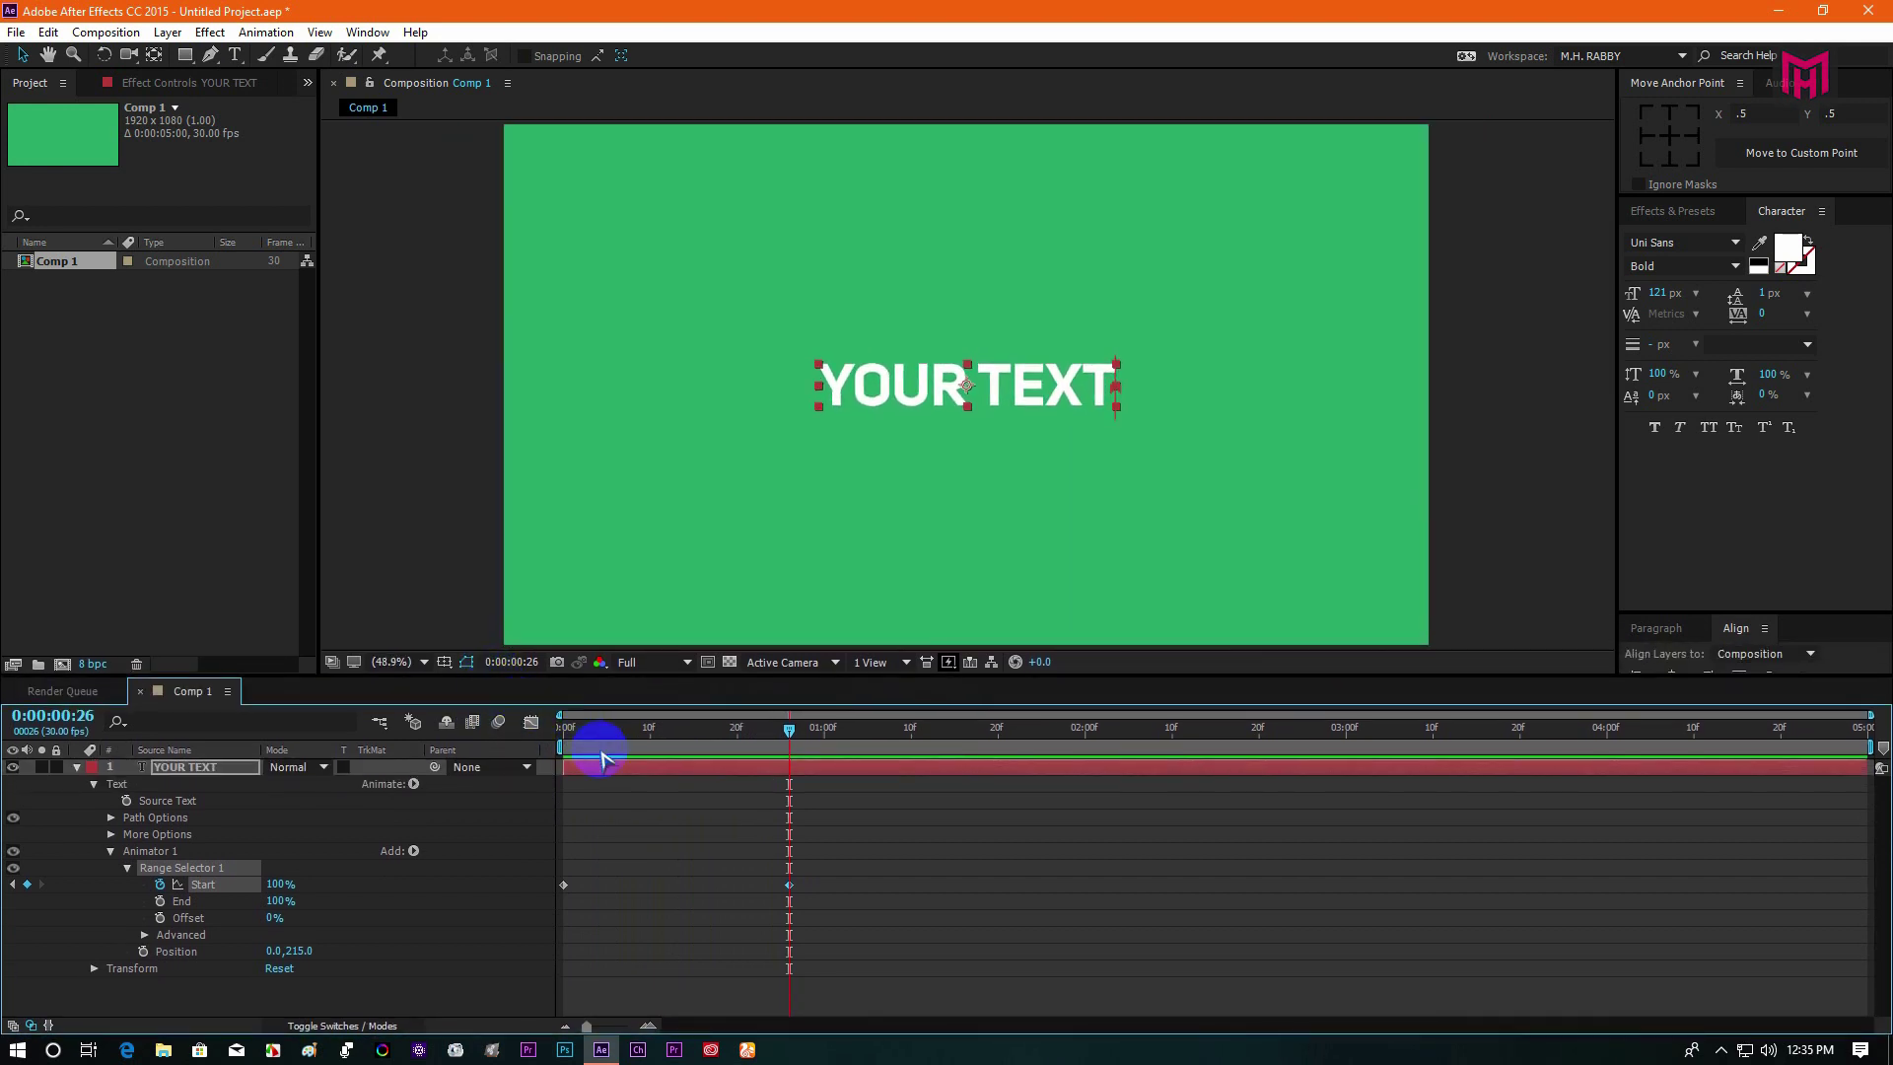
- Scrub the rise, then apply Easy Ease (F9) to both Start keyframes
{"action": "left_click", "coordinate": [575, 730]}
{"action": "left_click_drag", "start_coordinate": [576, 736], "coordinate": [768, 773]}
{"action": "left_click_drag", "start_coordinate": [814, 875], "coordinate": [552, 915]}
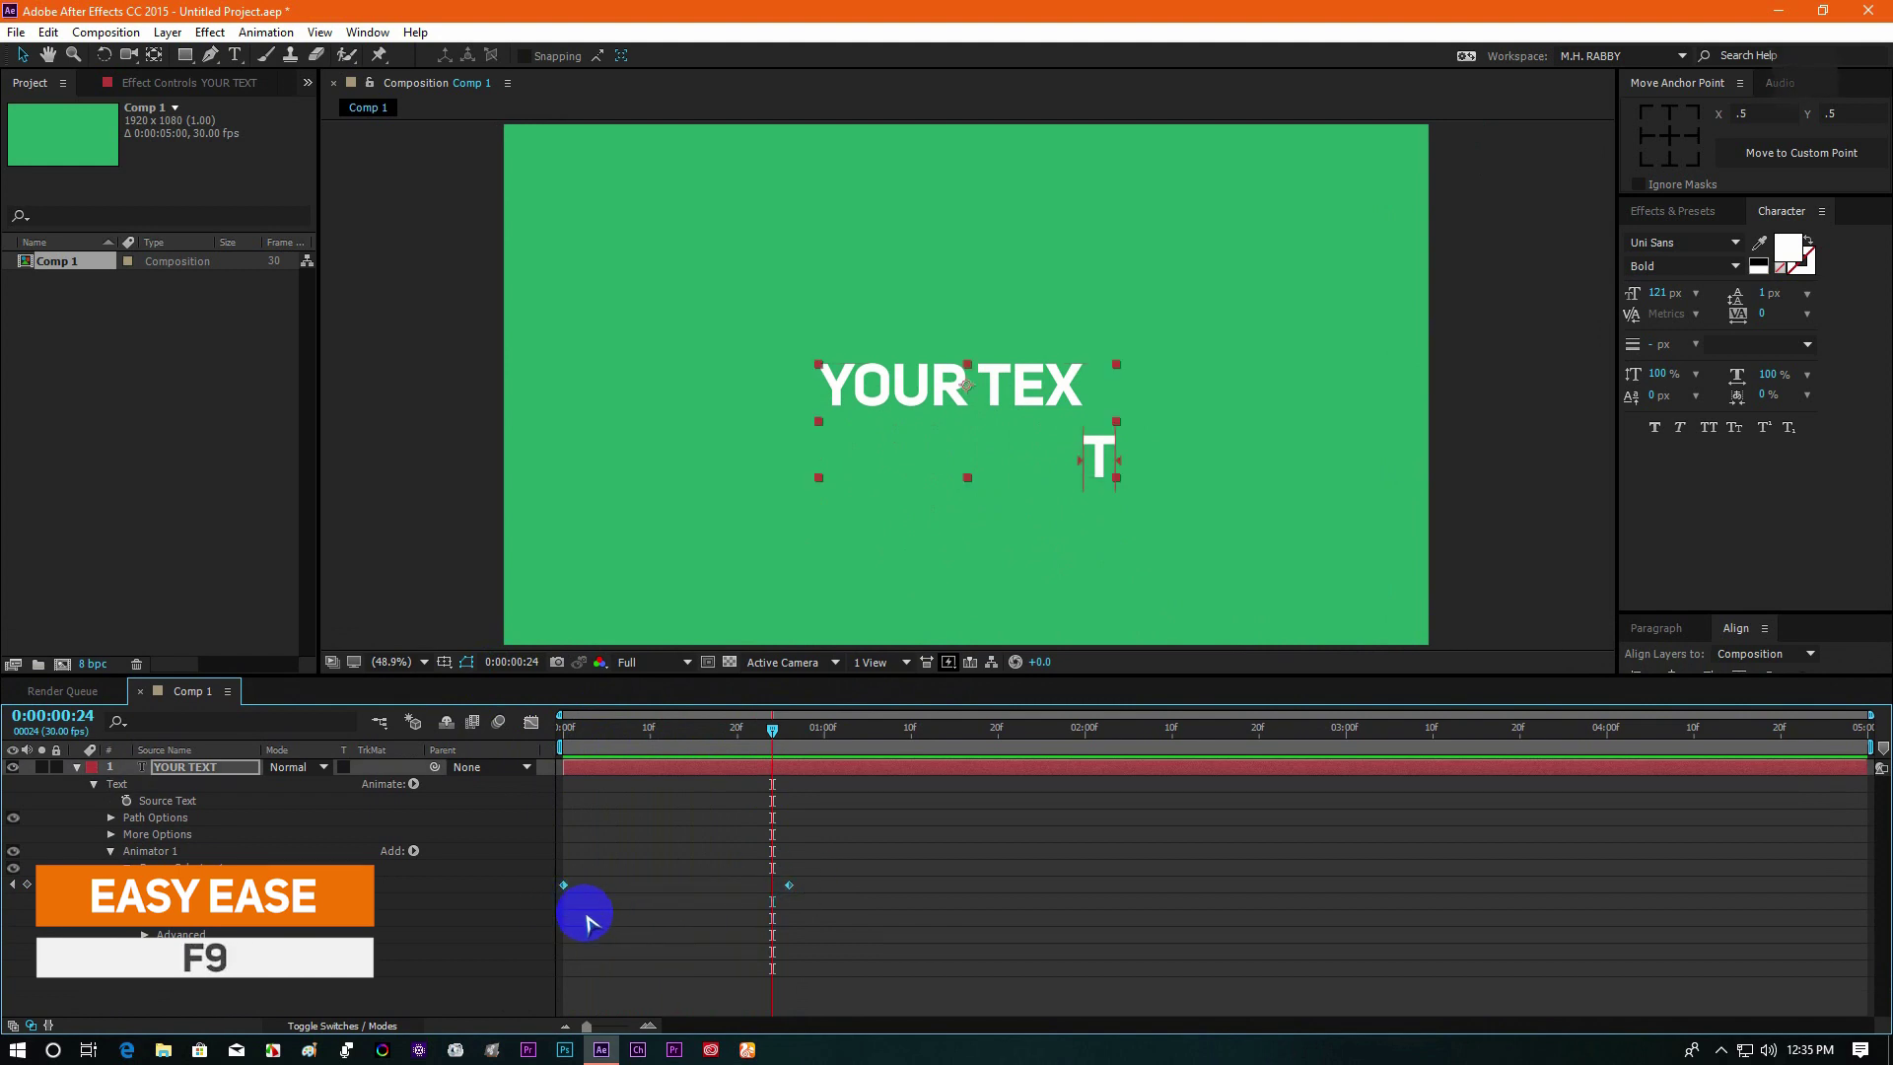
{"action": "key", "text": "F9"}
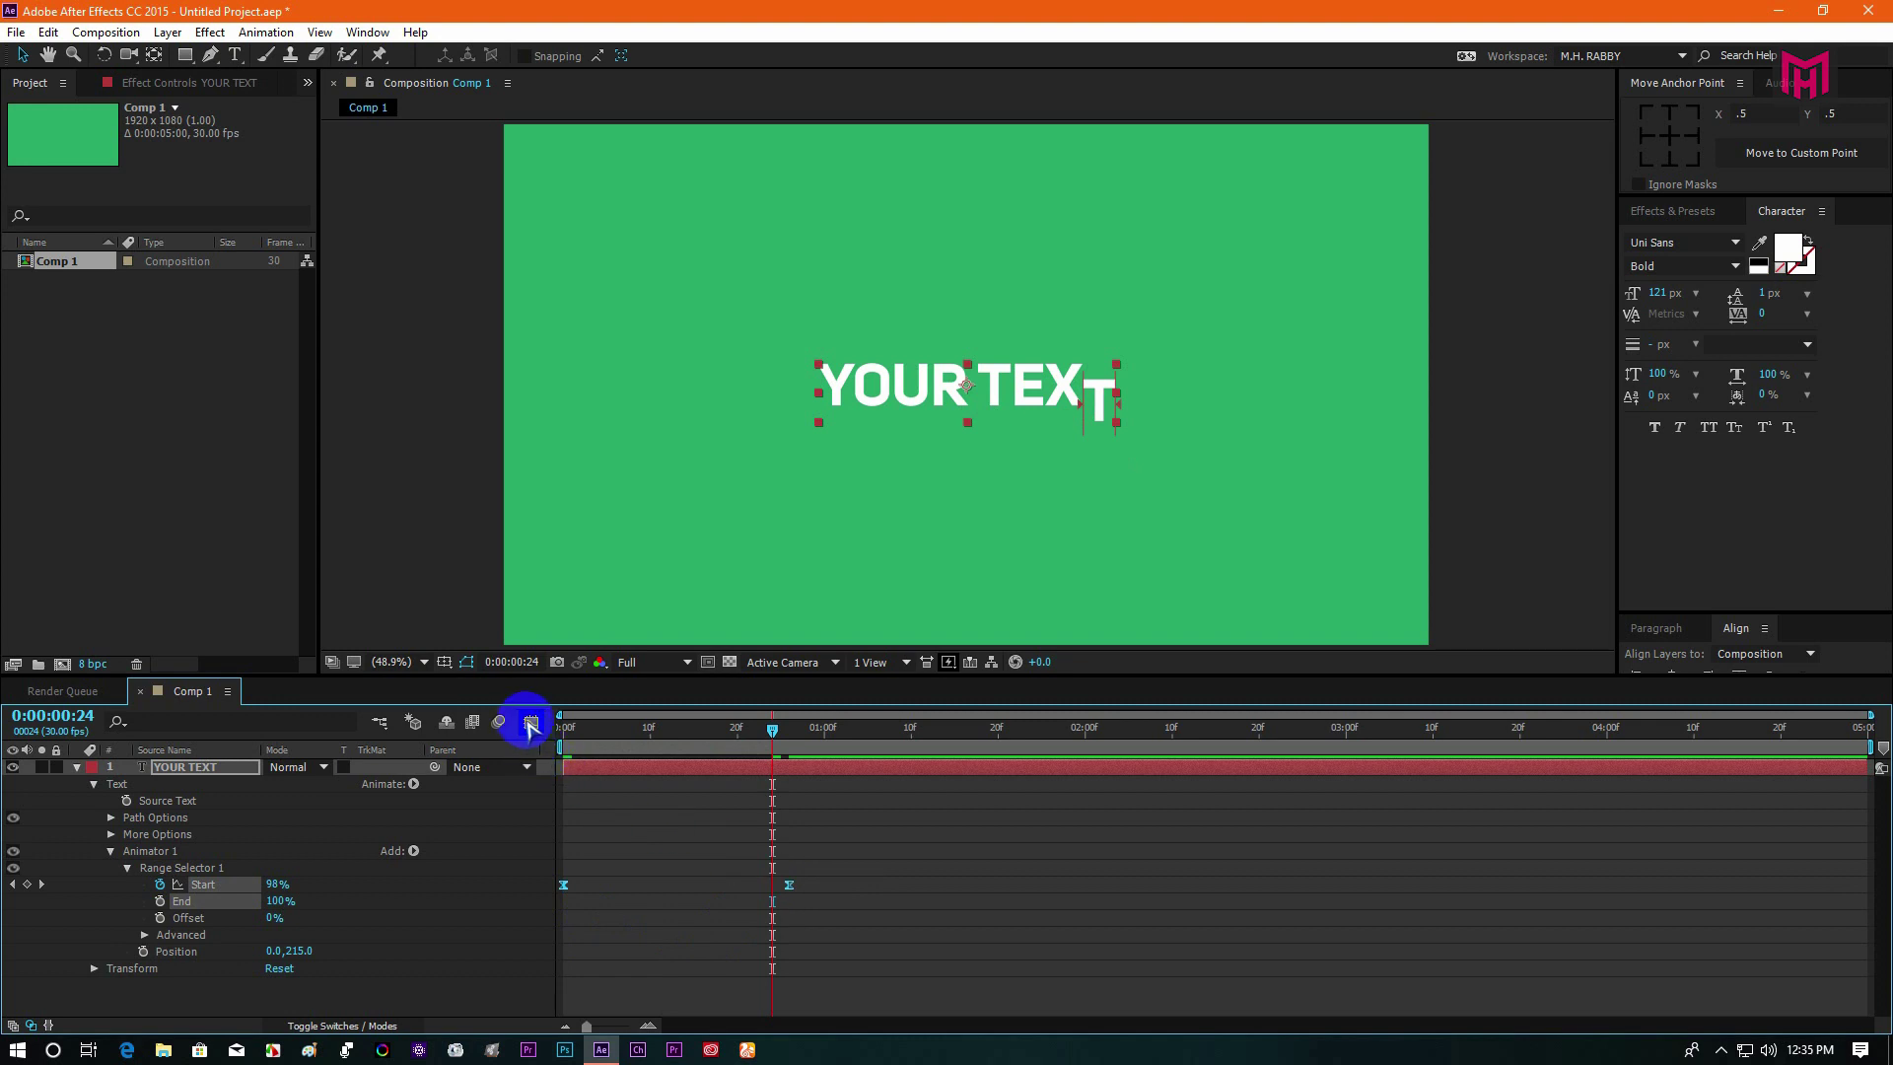
- In the Graph Editor, stretch the last Start keyframe's influence to about 63%
{"action": "left_click", "coordinate": [531, 723]}
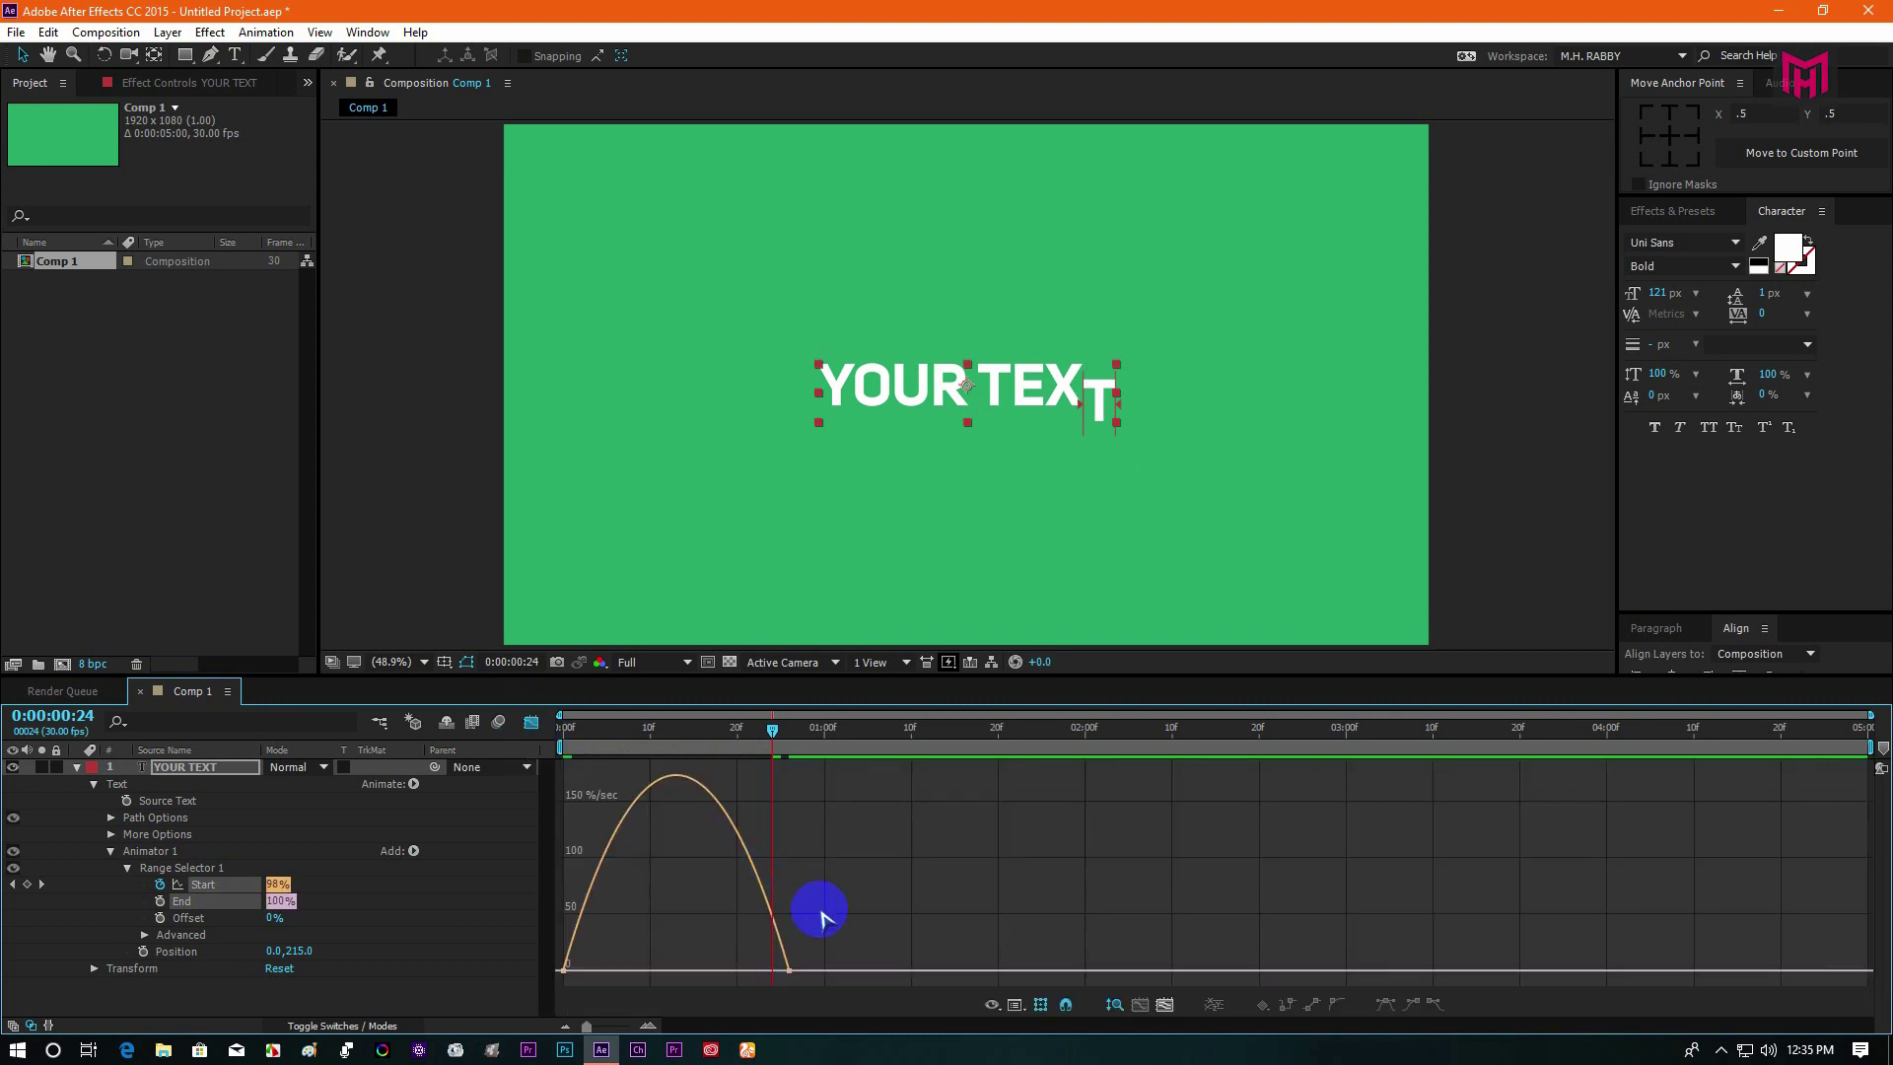
{"action": "left_click_drag", "start_coordinate": [819, 916], "coordinate": [700, 971]}
{"action": "left_click", "coordinate": [532, 725]}
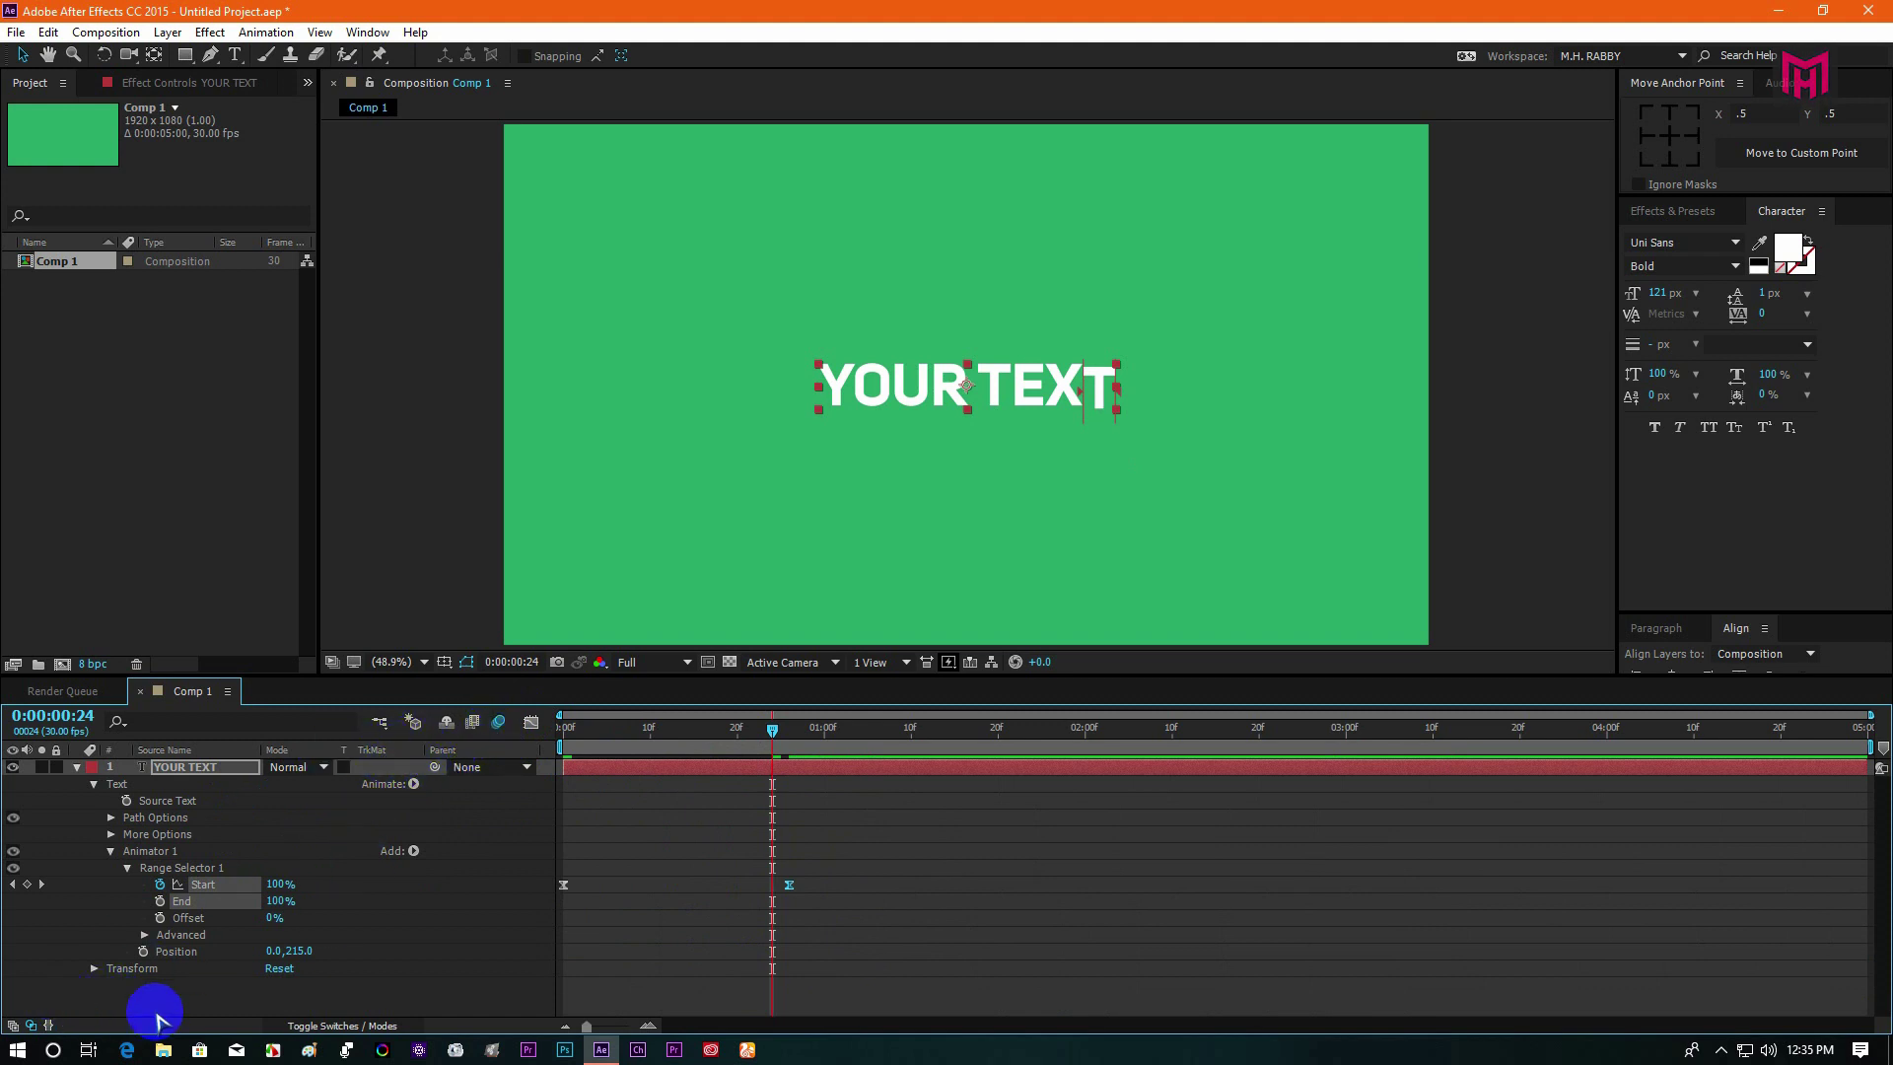
- Enable motion blur on the YOUR TEXT layer and preview the animation
{"action": "left_click", "coordinate": [12, 1026]}
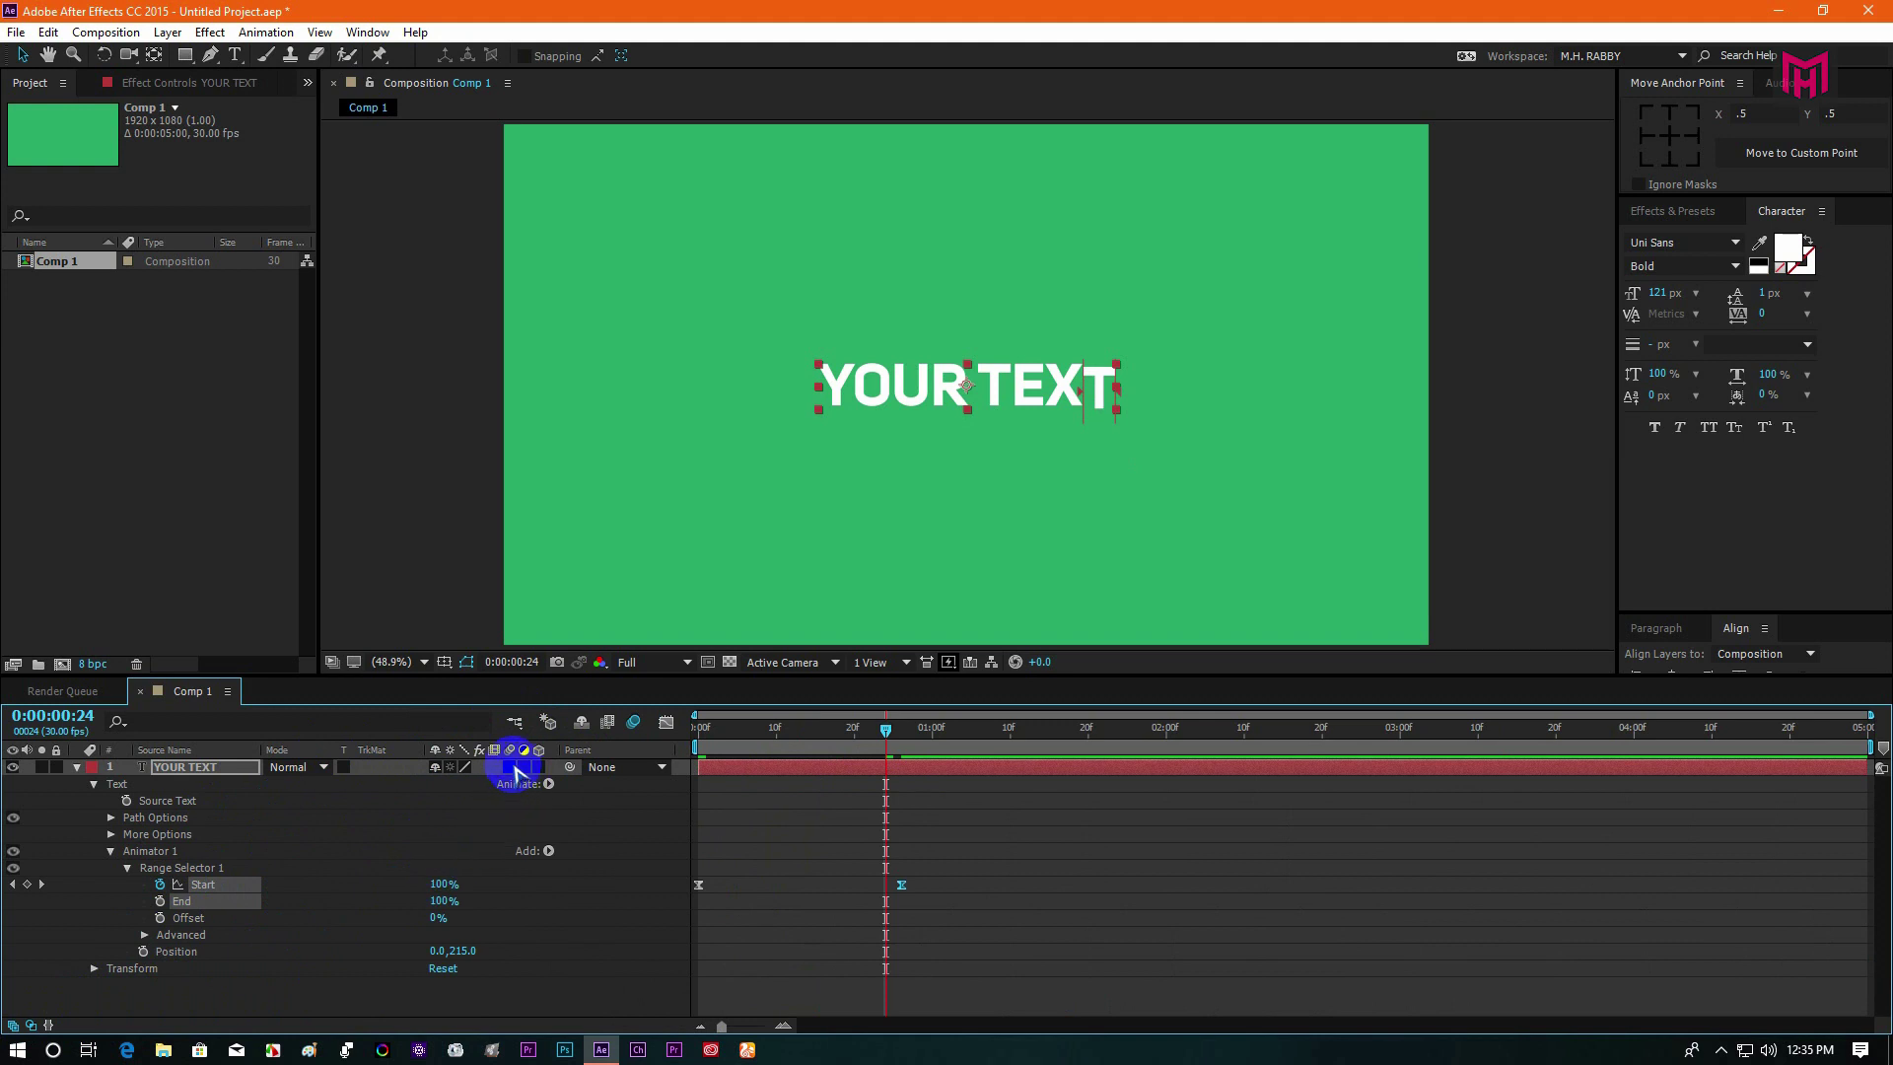
{"action": "left_click", "coordinate": [511, 768]}
{"action": "left_click", "coordinate": [702, 729]}
{"action": "key", "text": "space"}
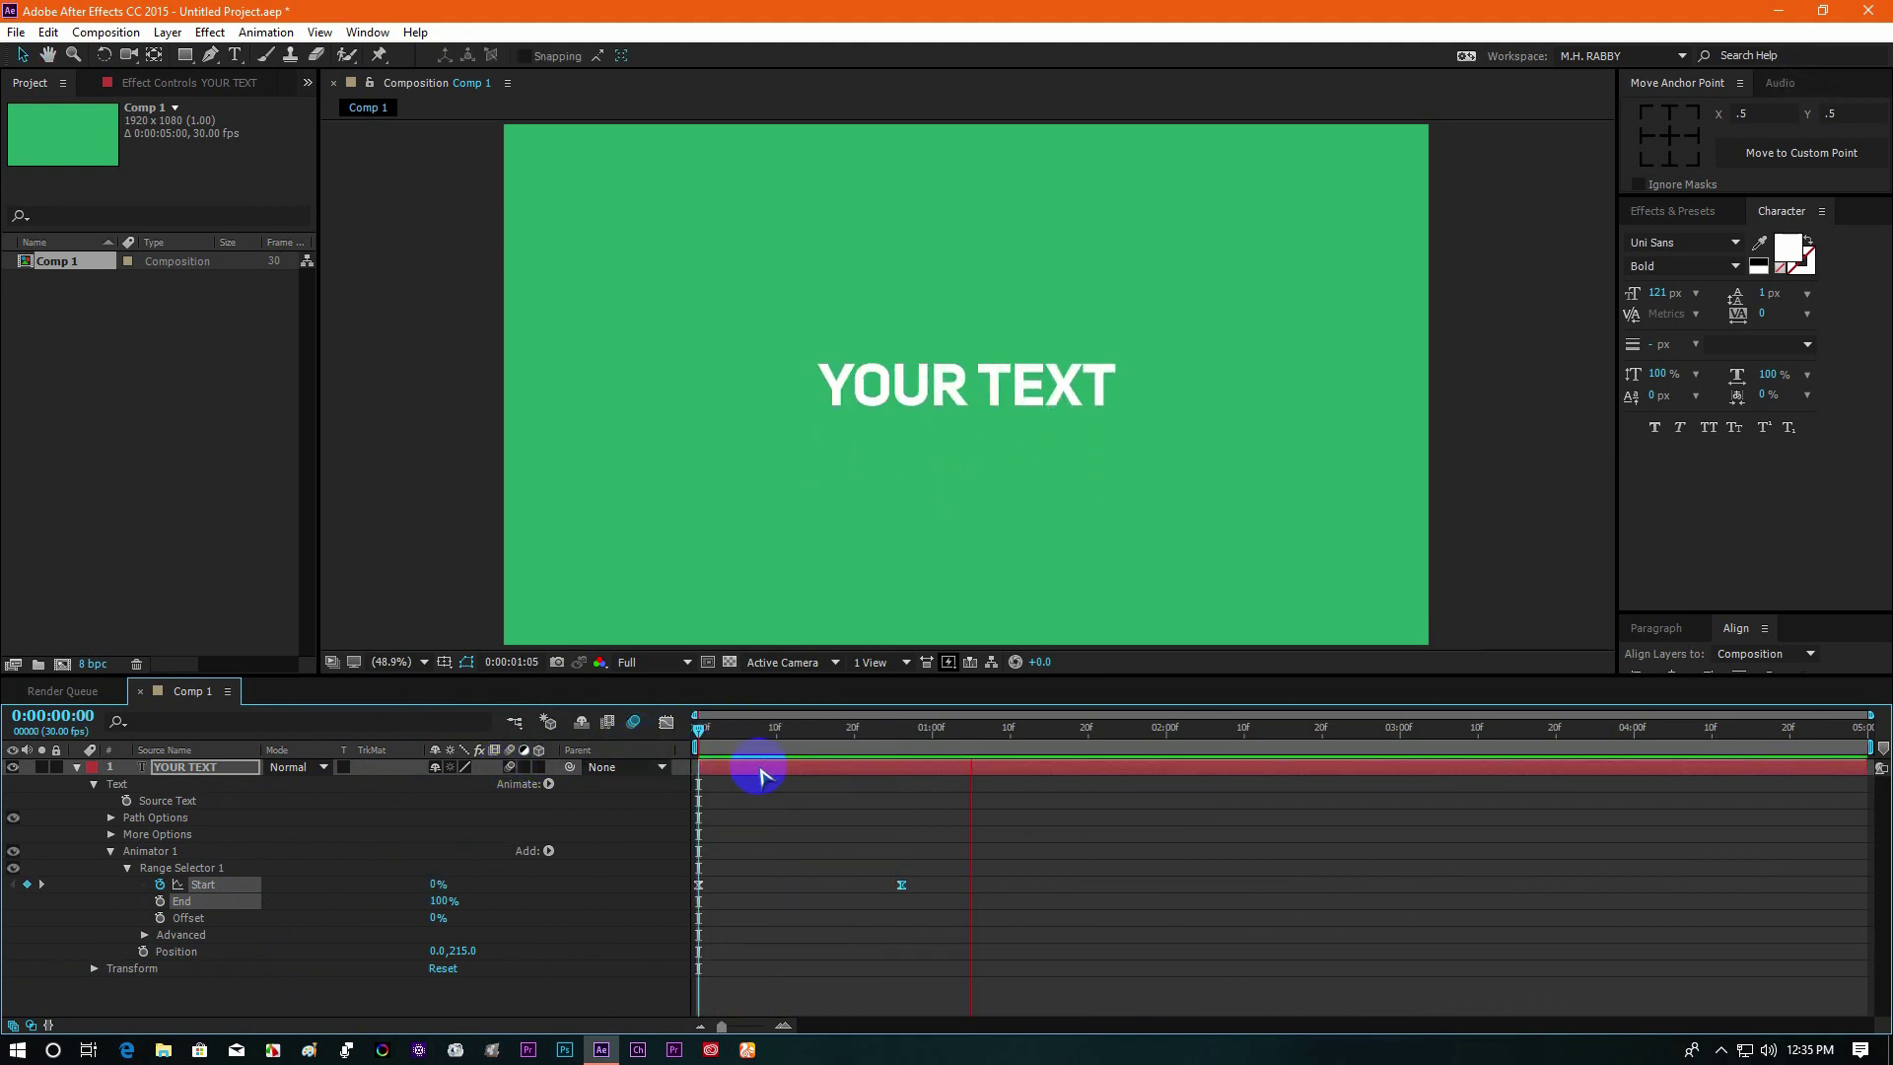
{"action": "left_click_drag", "start_coordinate": [770, 732], "coordinate": [744, 731]}
- Drag the Start keyframe later to lengthen the rise, then replay from frame 0
{"action": "left_click_drag", "start_coordinate": [899, 885], "coordinate": [939, 886]}
{"action": "mouse_move", "coordinate": [722, 754]}
{"action": "left_mouse_down"}
{"action": "mouse_move", "coordinate": [667, 726]}
{"action": "mouse_move", "coordinate": [869, 774]}
{"action": "mouse_move", "coordinate": [706, 780]}
{"action": "left_mouse_up"}
{"action": "key", "text": "space"}
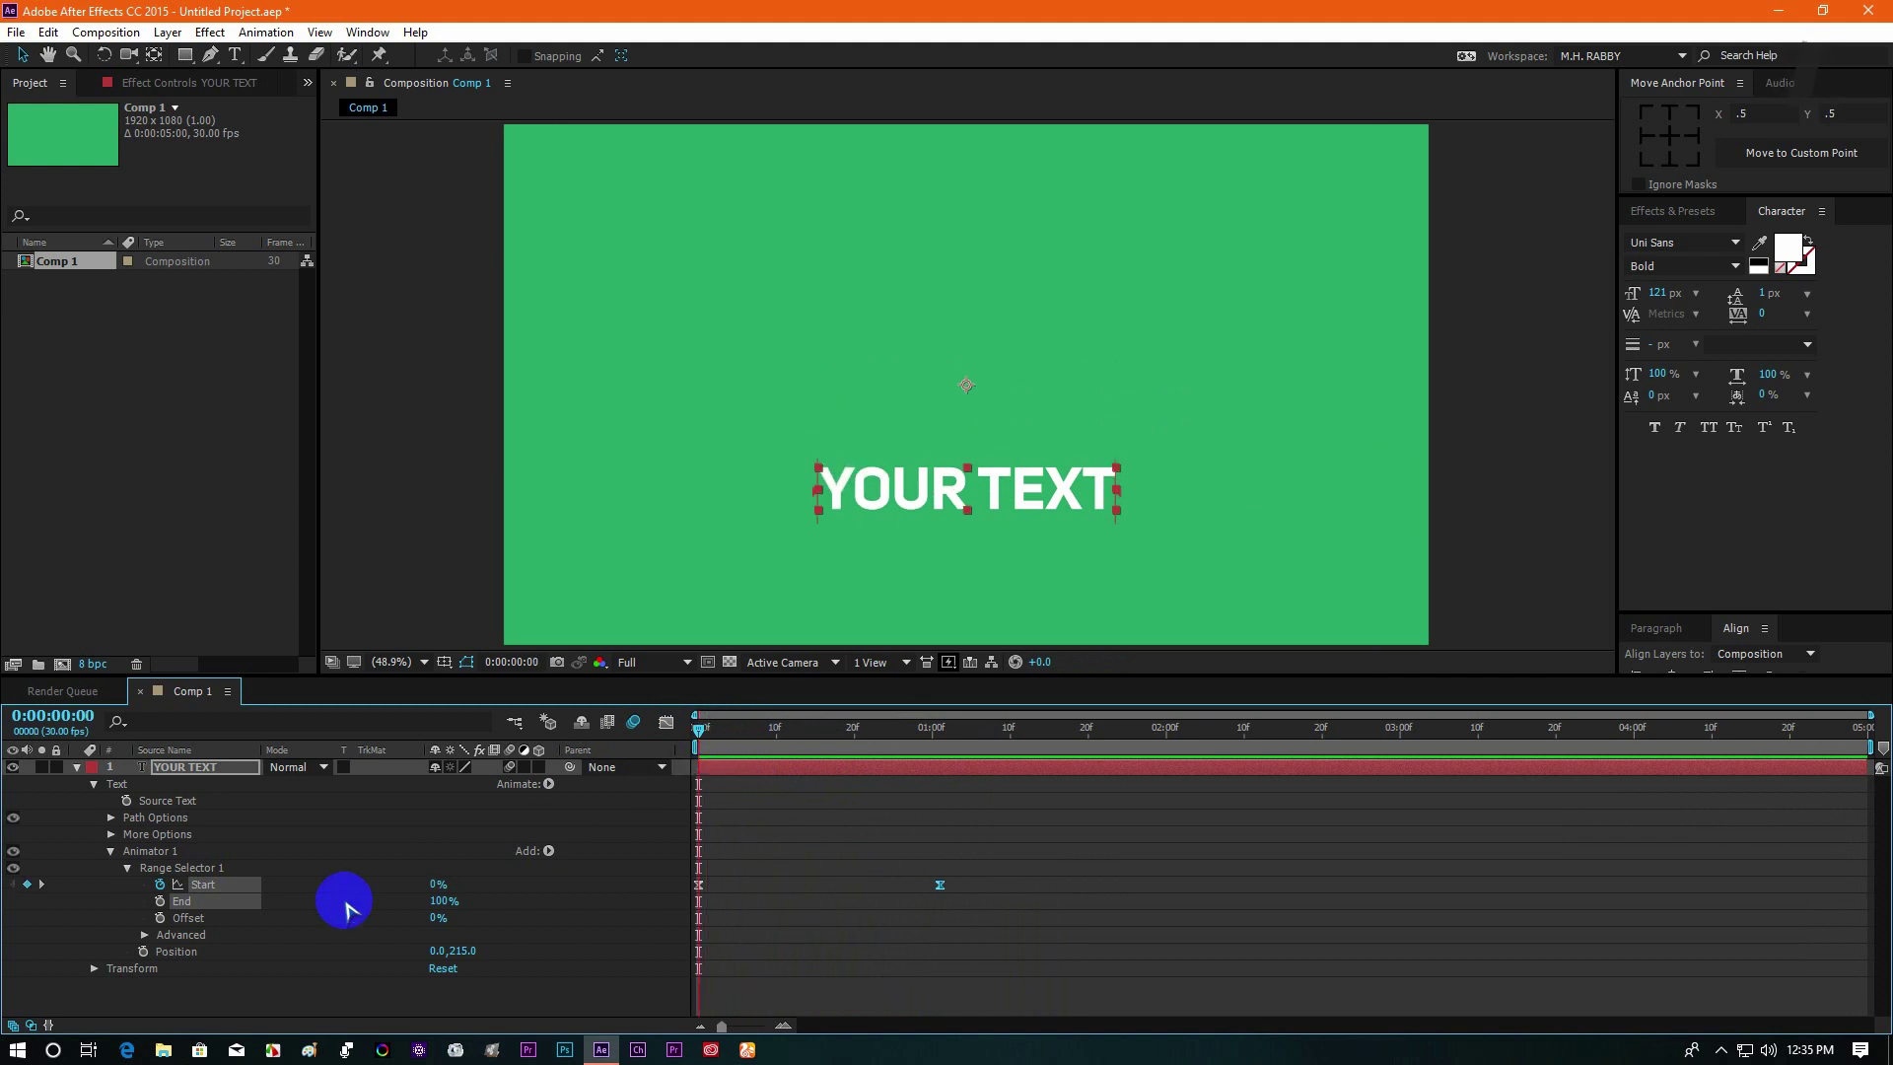
- Collapse Range Selector 1 and the YOUR TEXT layer, then preview up to frame 20
{"action": "left_click", "coordinate": [127, 868]}
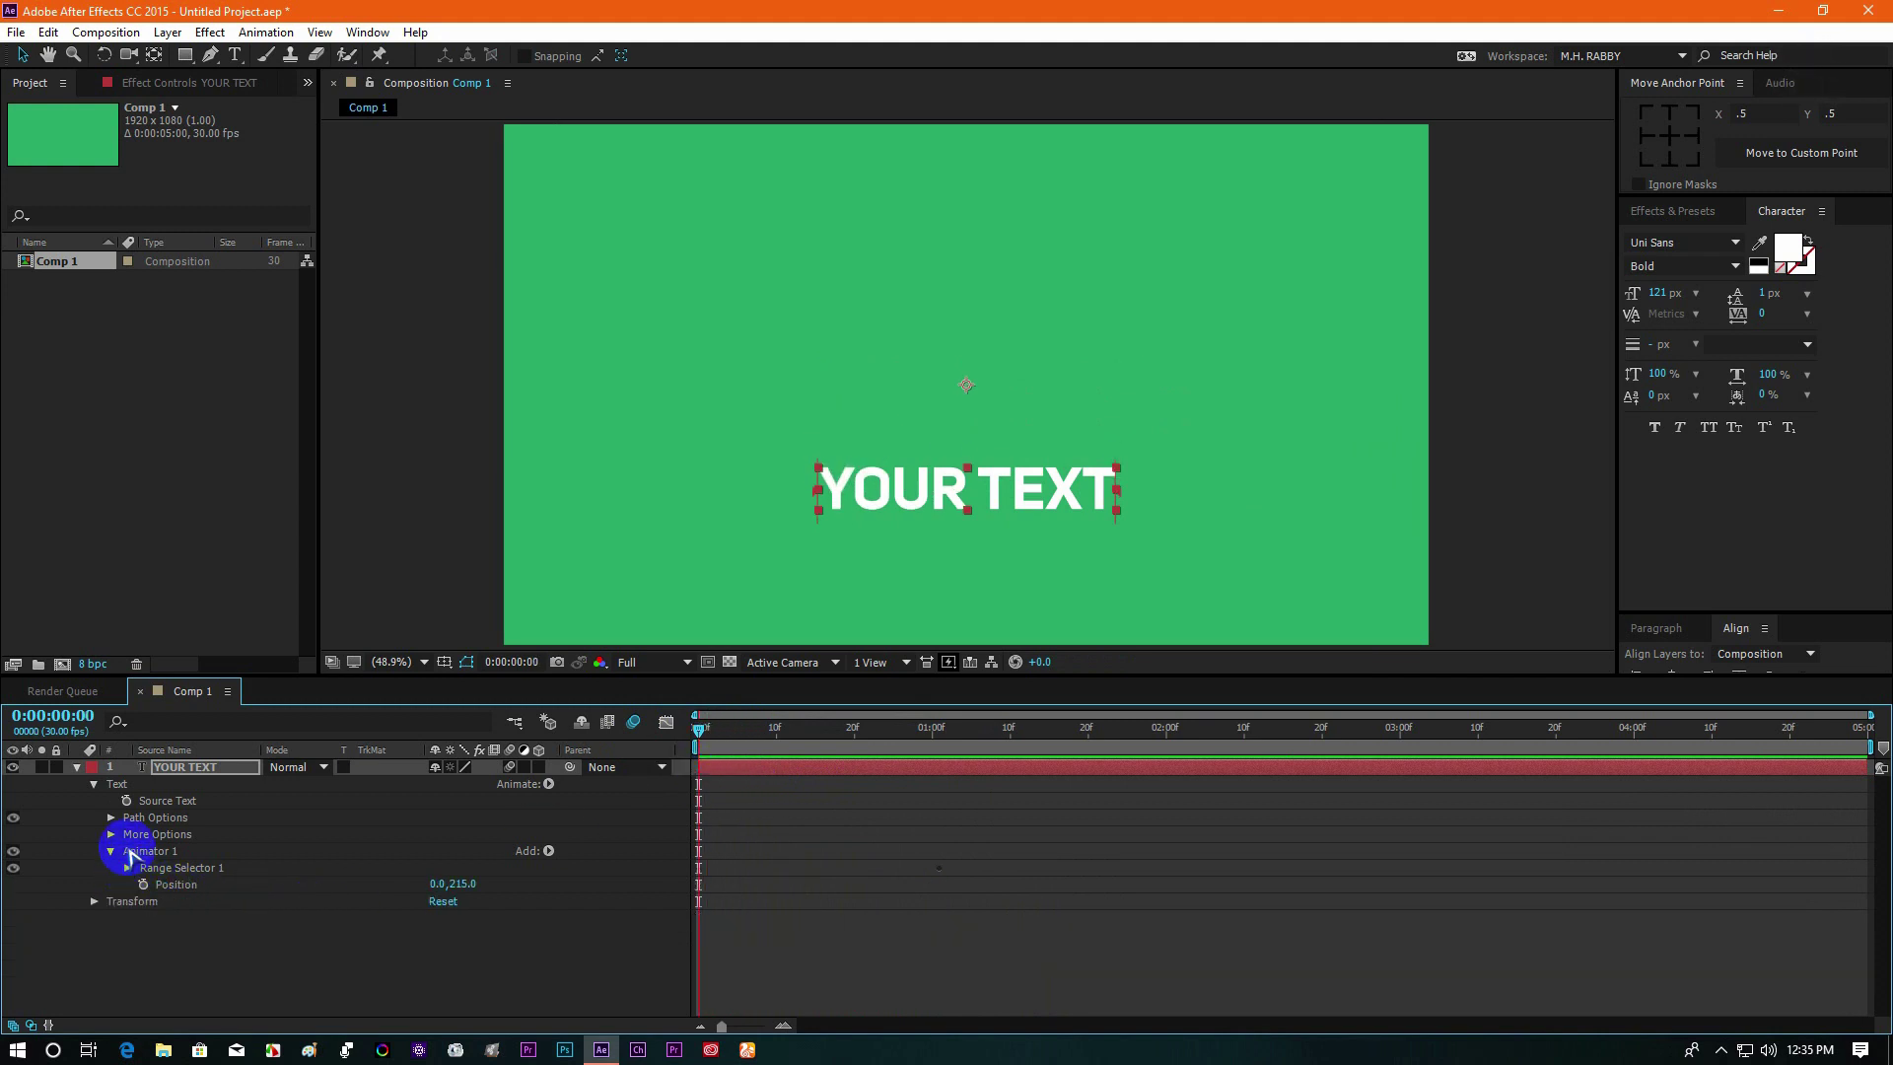
{"action": "left_click", "coordinate": [87, 780]}
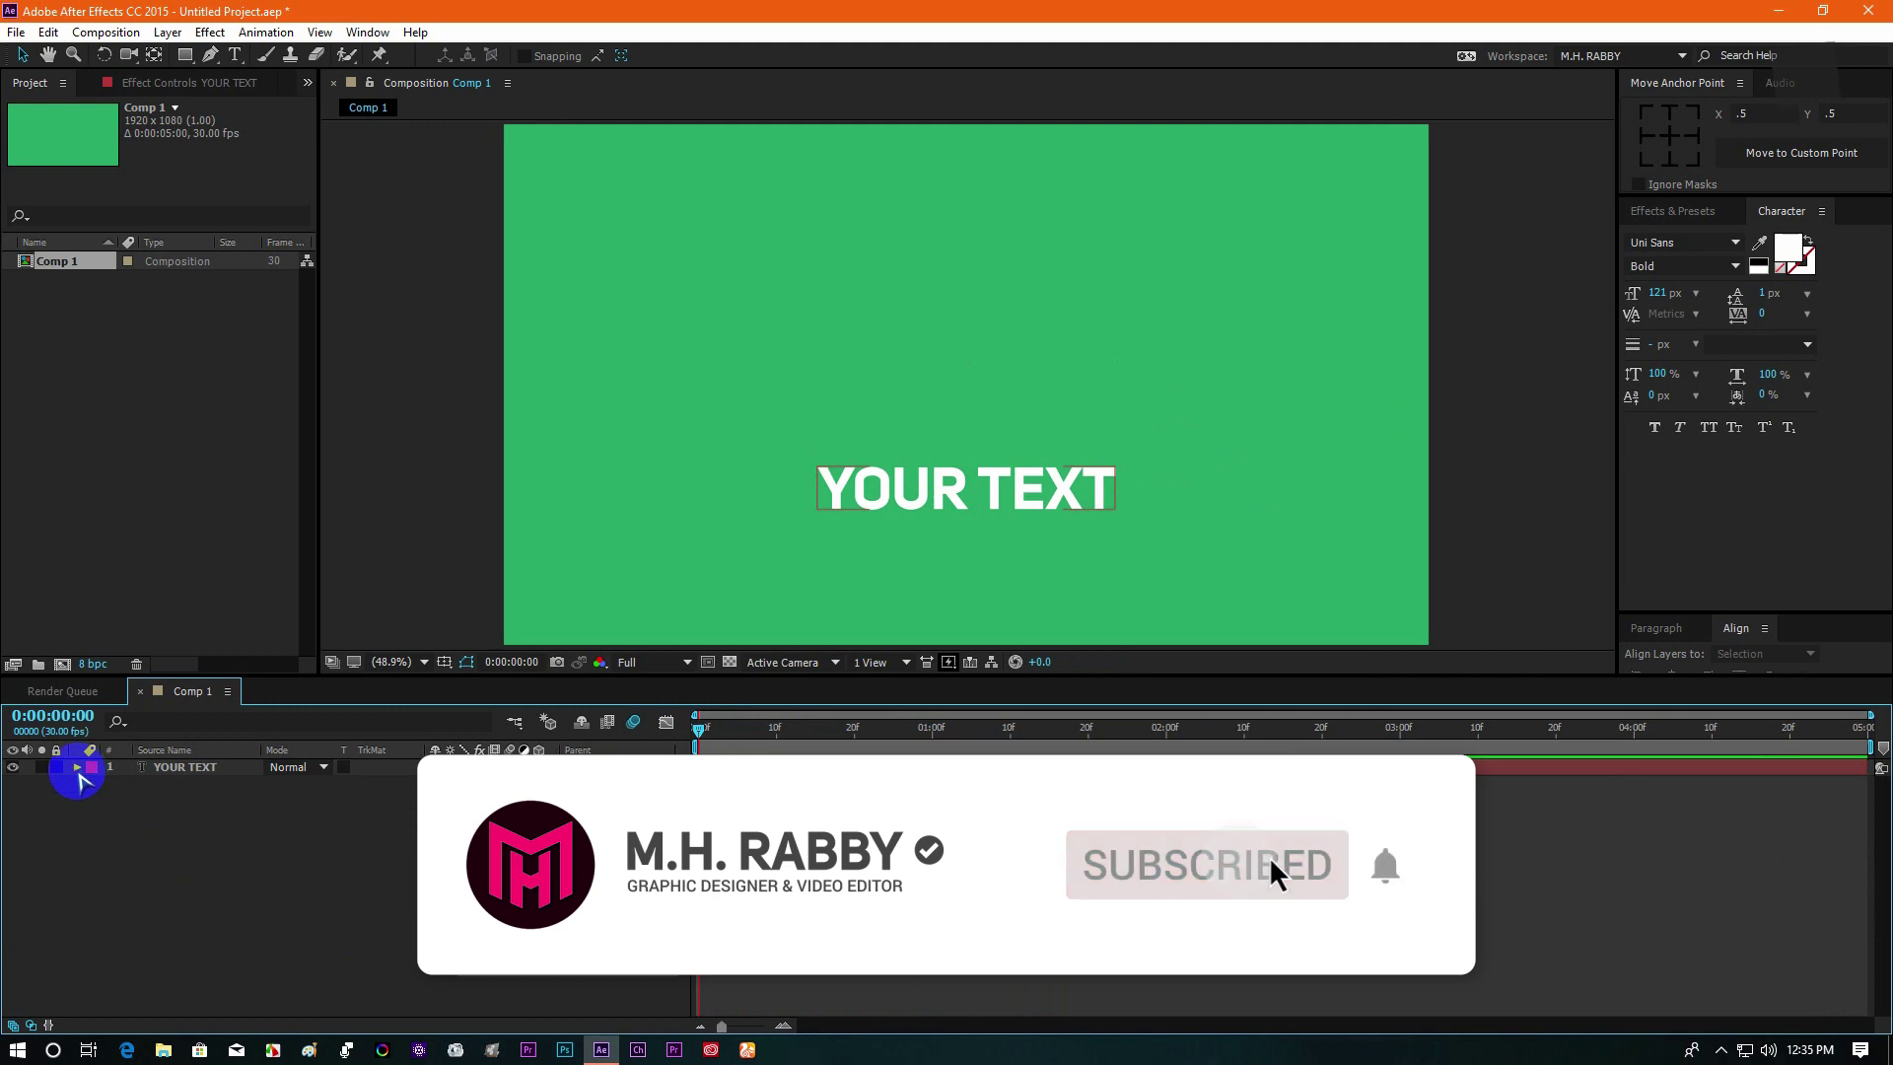
{"action": "left_click", "coordinate": [77, 767]}
{"action": "left_click", "coordinate": [698, 728]}
{"action": "key", "text": "space"}
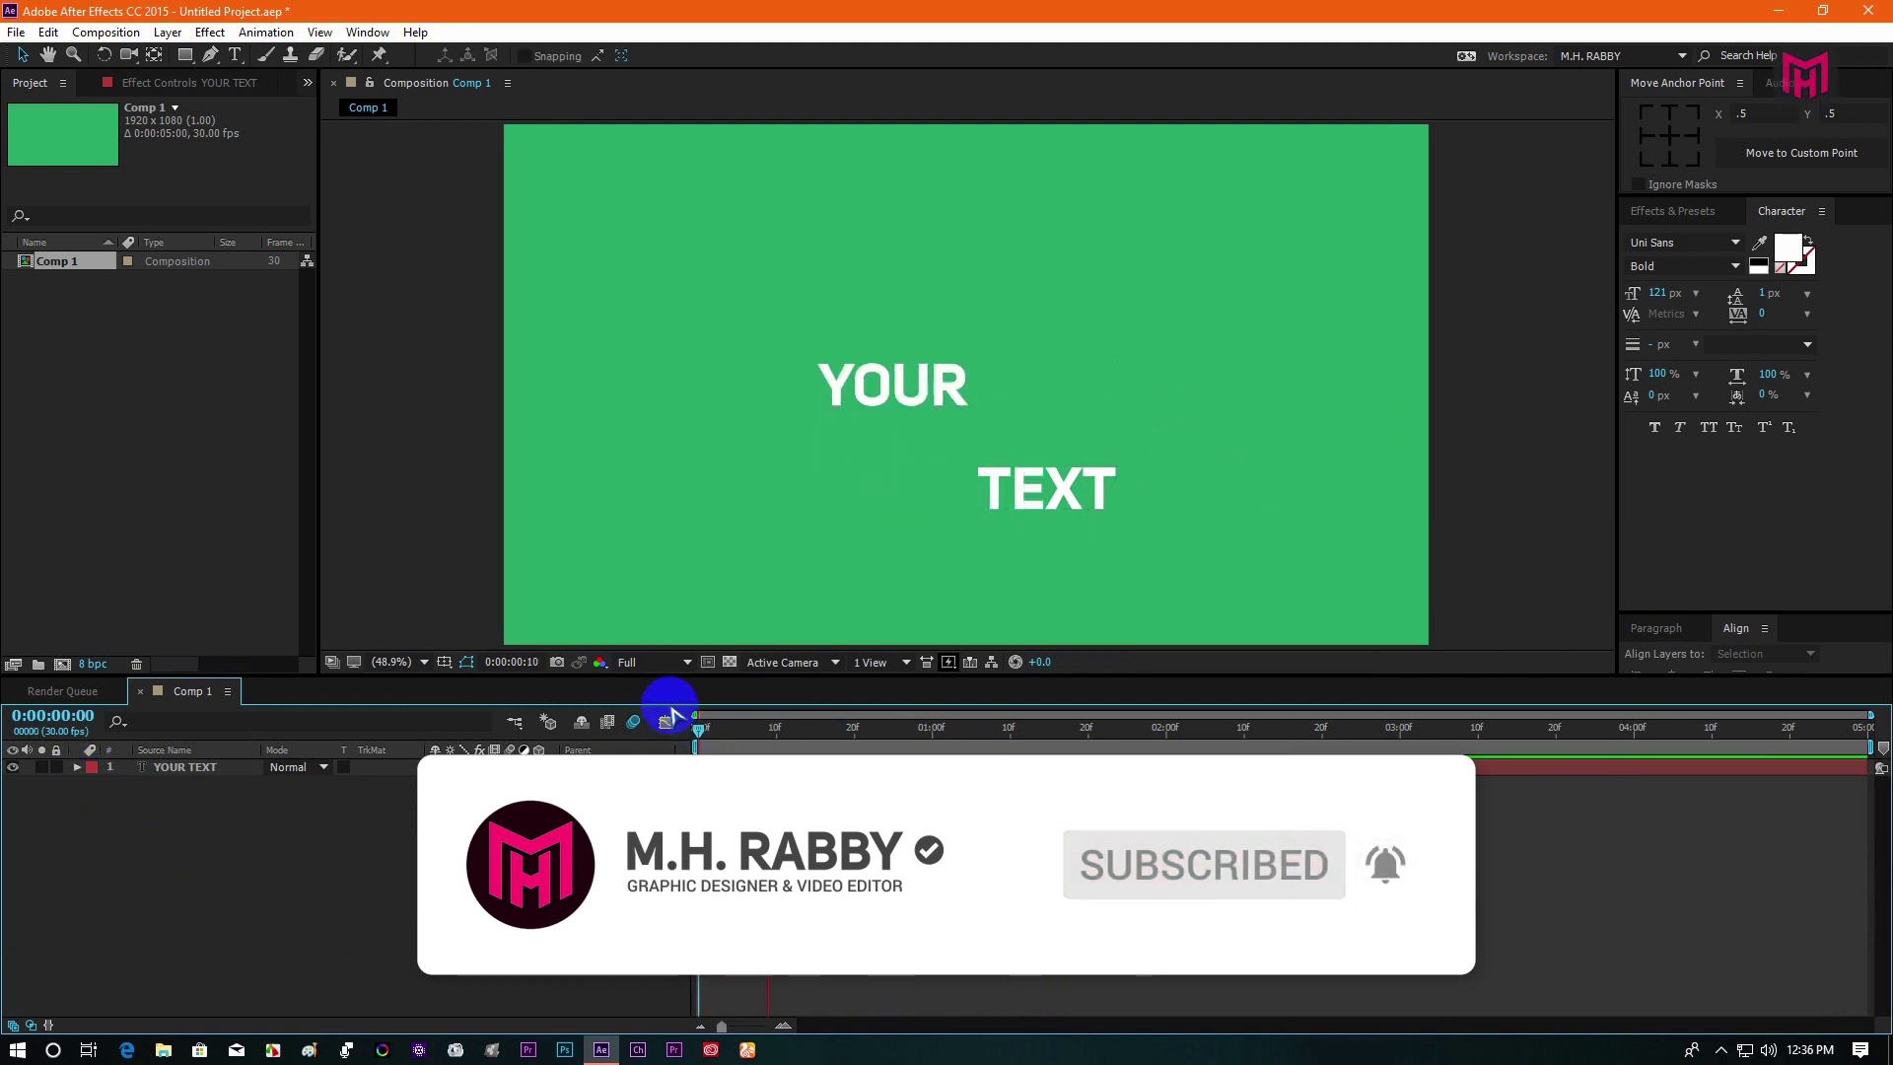
{"action": "left_click_drag", "start_coordinate": [730, 736], "coordinate": [856, 767]}
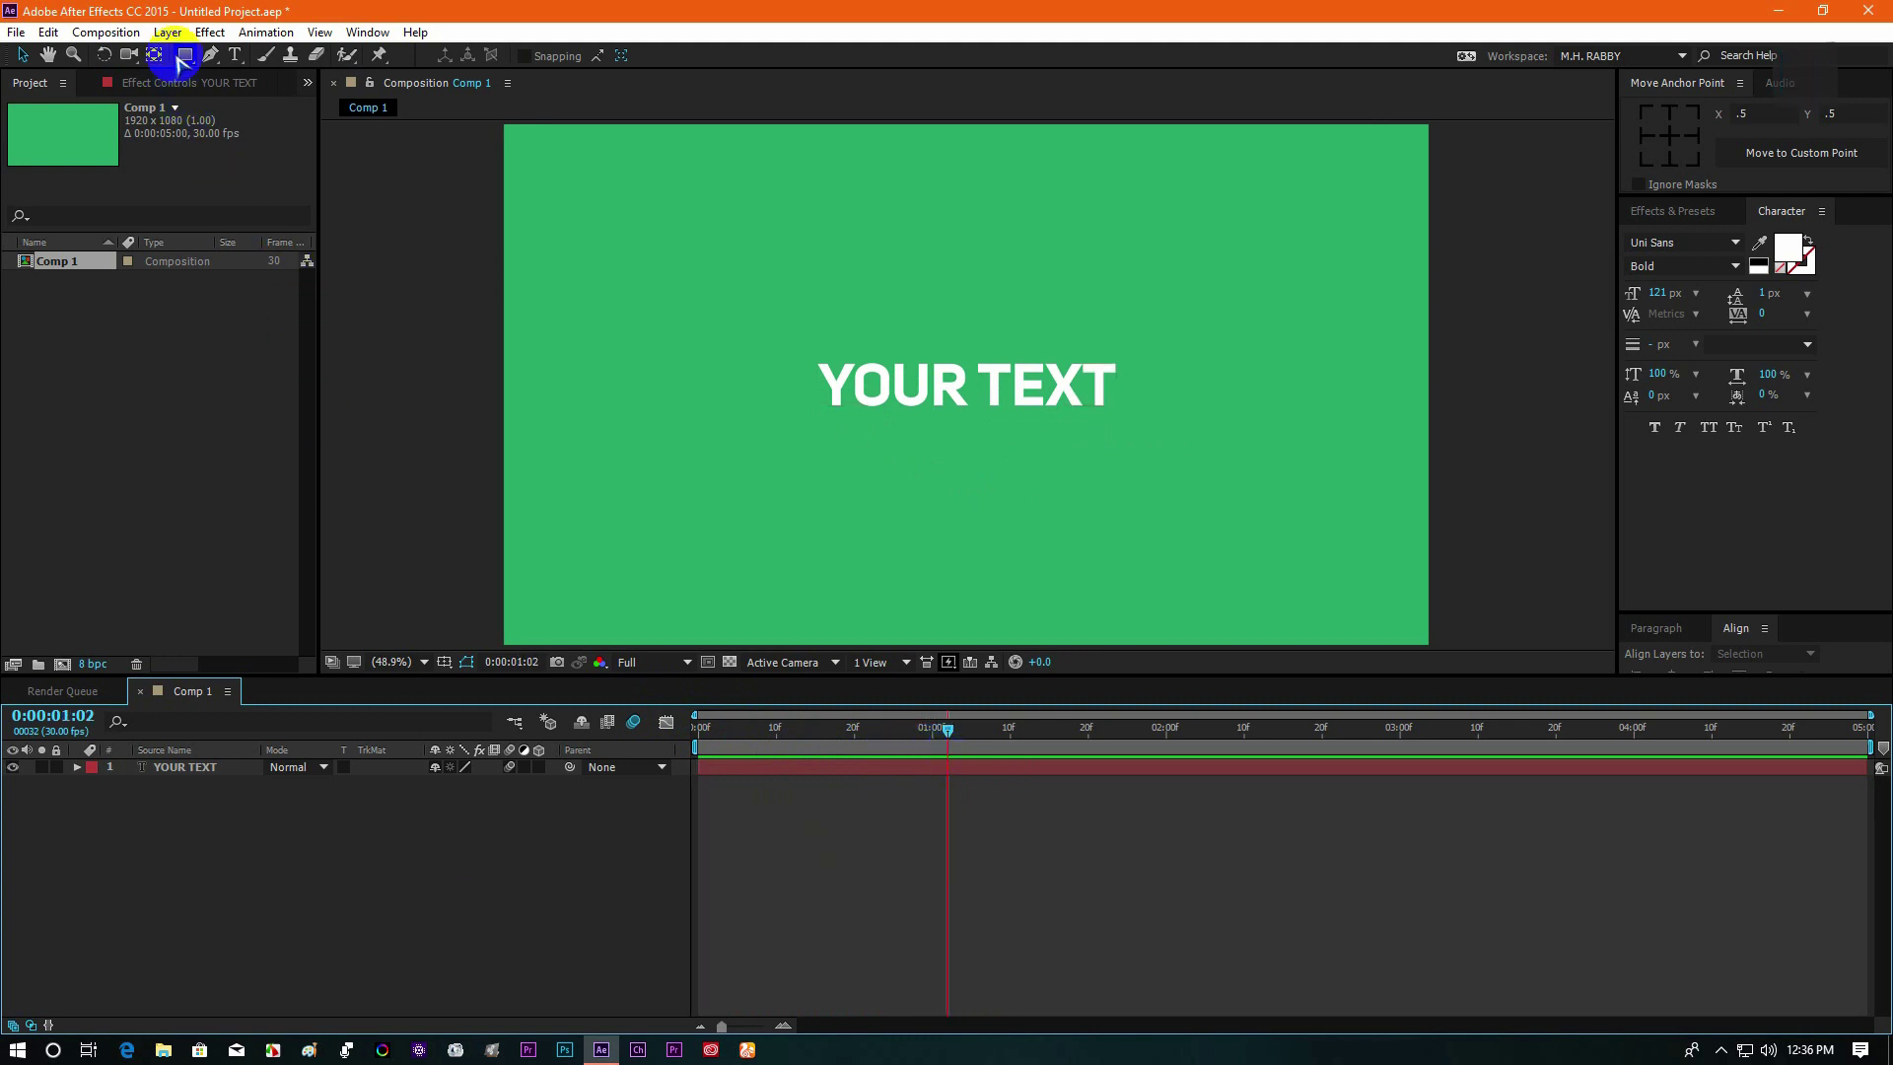
- Choose the Rectangle Tool with no stroke and a solid colour fill
{"action": "left_click", "coordinate": [185, 55]}
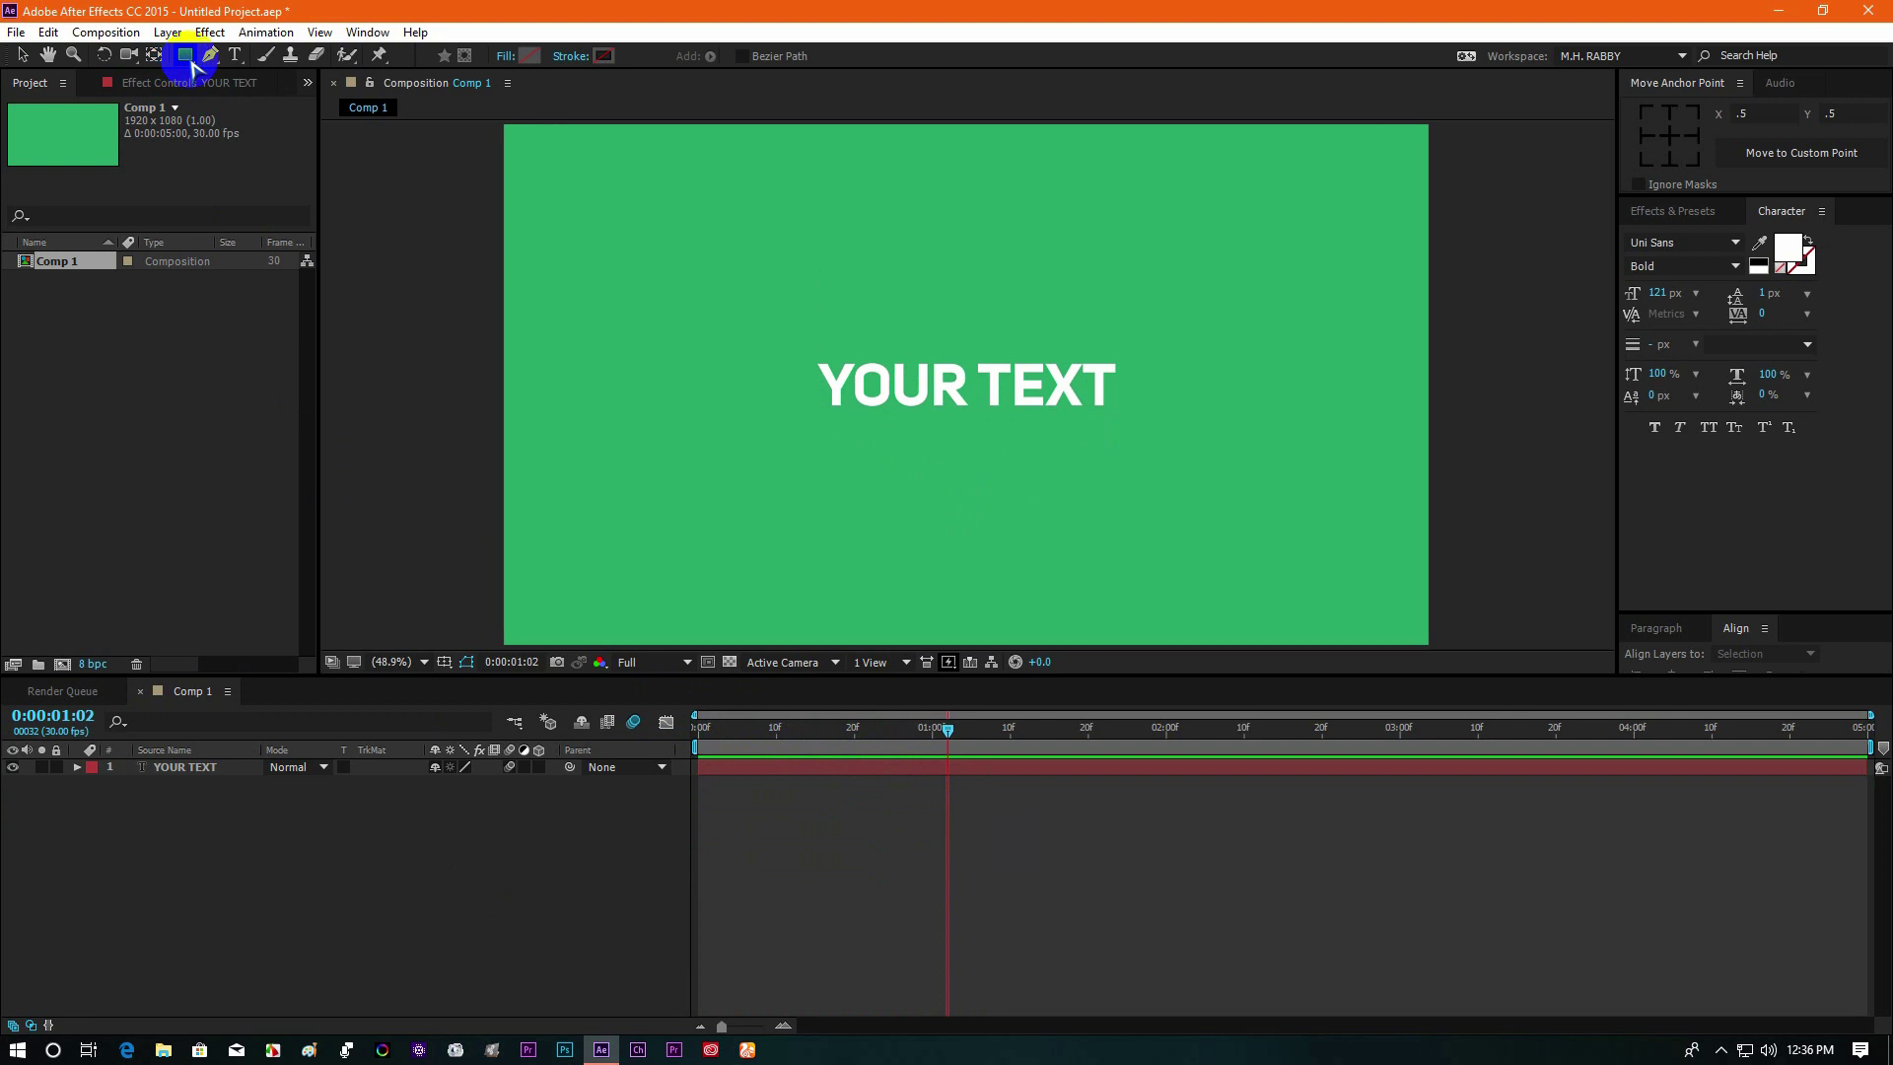
{"action": "left_click", "coordinate": [579, 56]}
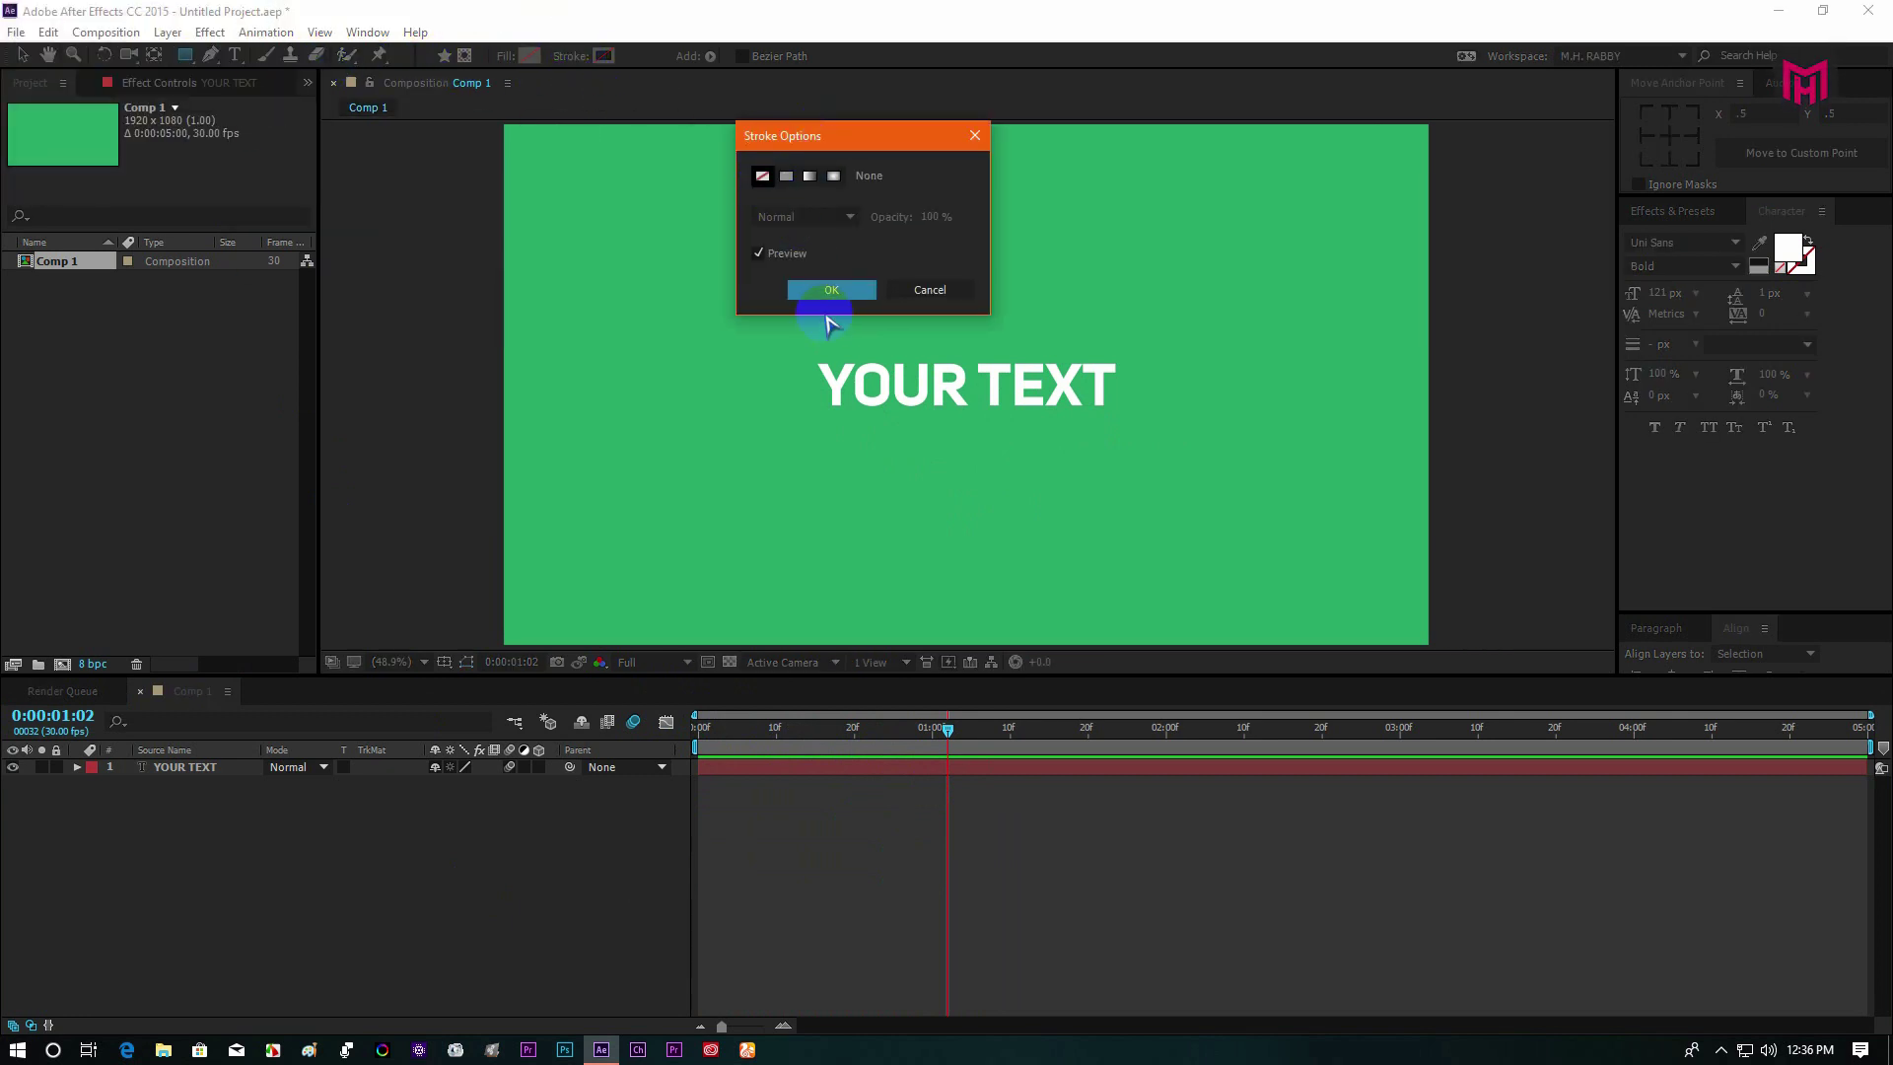
{"action": "left_click", "coordinate": [828, 292]}
{"action": "left_click", "coordinate": [501, 56]}
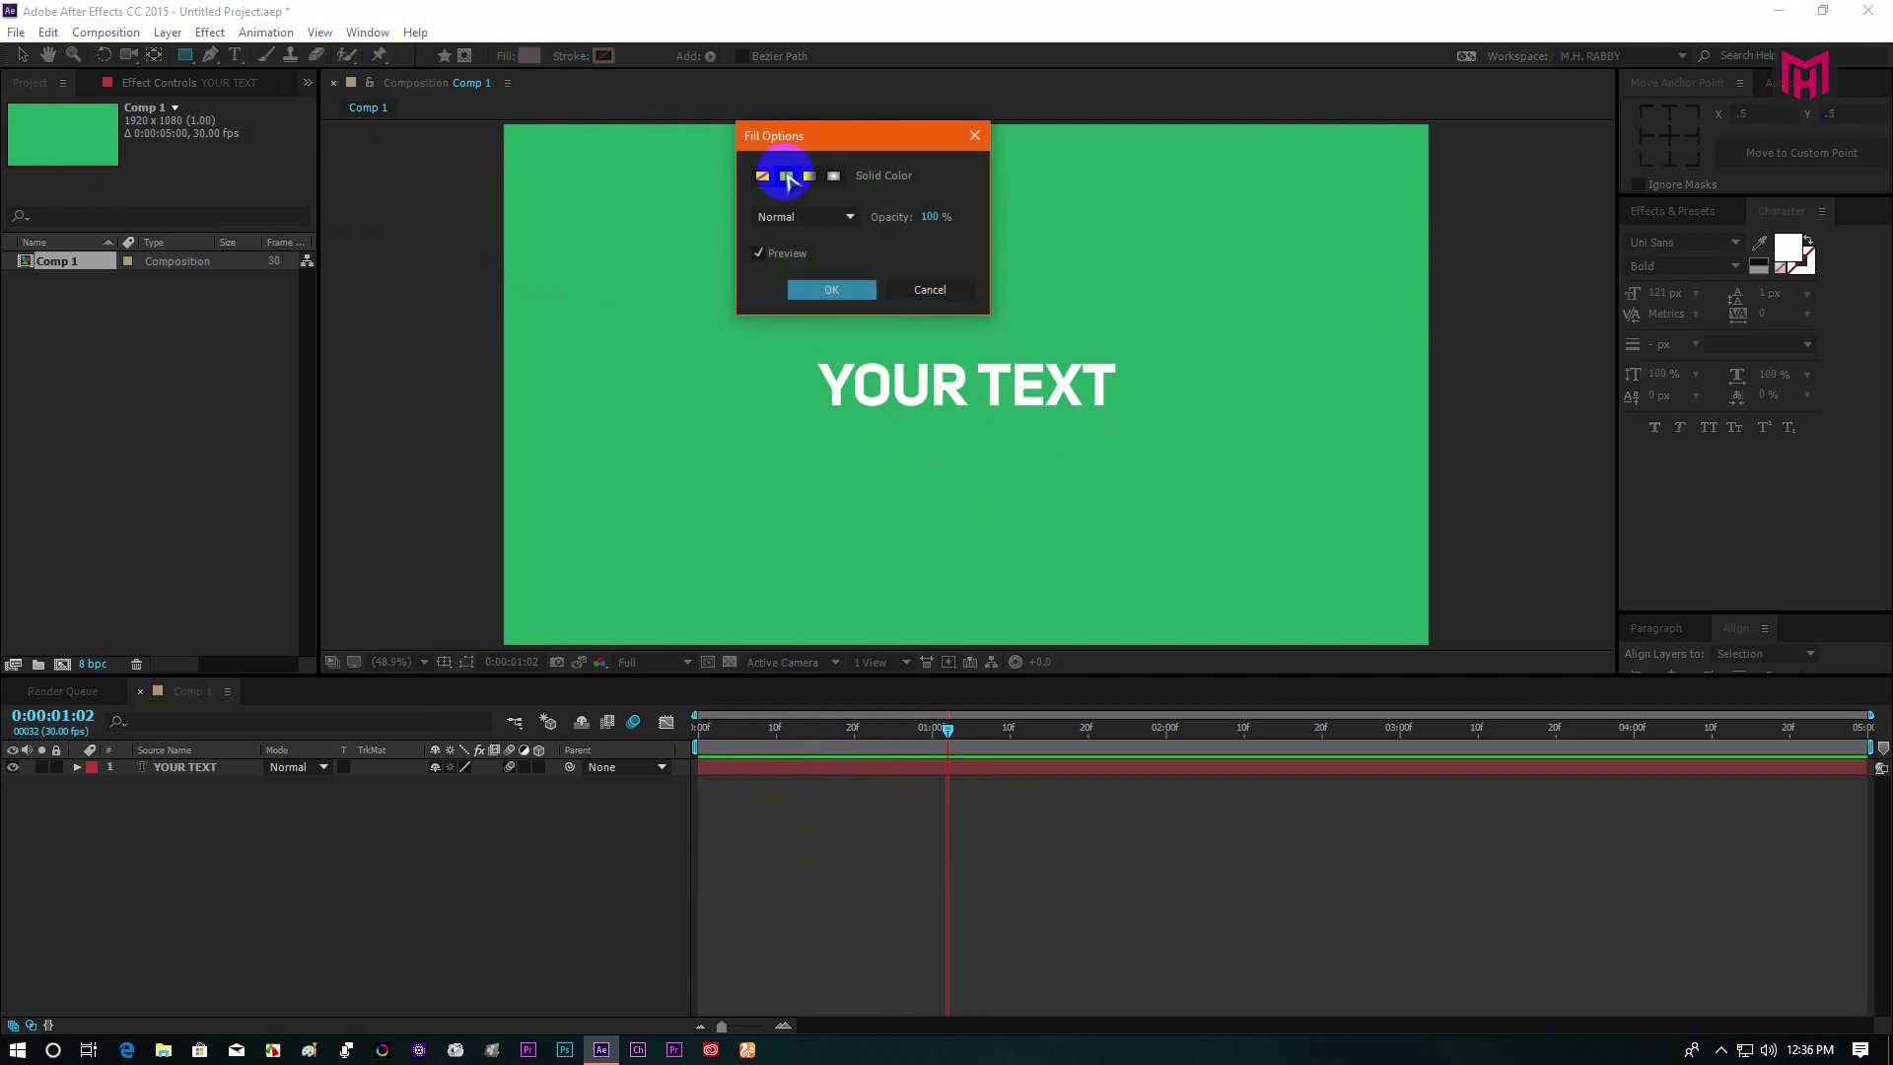
{"action": "left_click", "coordinate": [828, 290]}
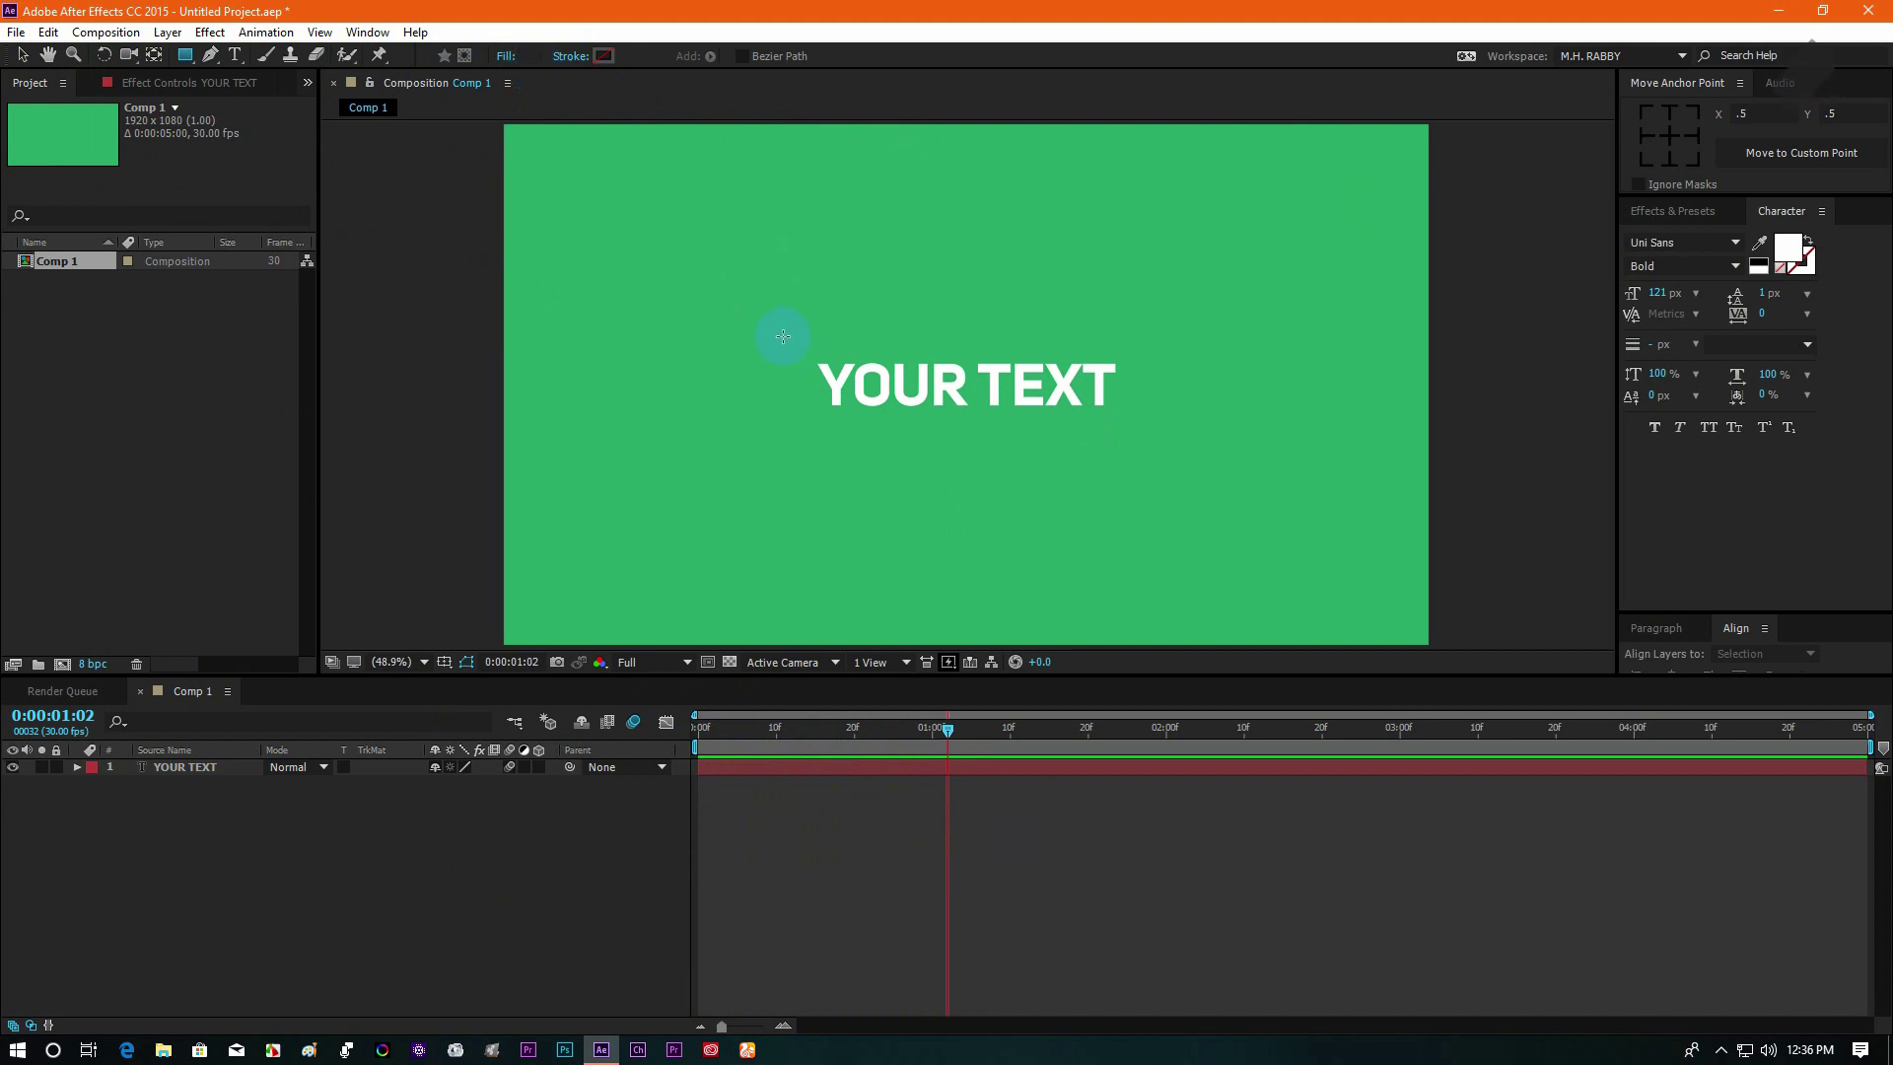
- Draw a rectangle over the YOUR TEXT title and nudge it into place
{"action": "left_click_drag", "start_coordinate": [782, 336], "coordinate": [1154, 422]}
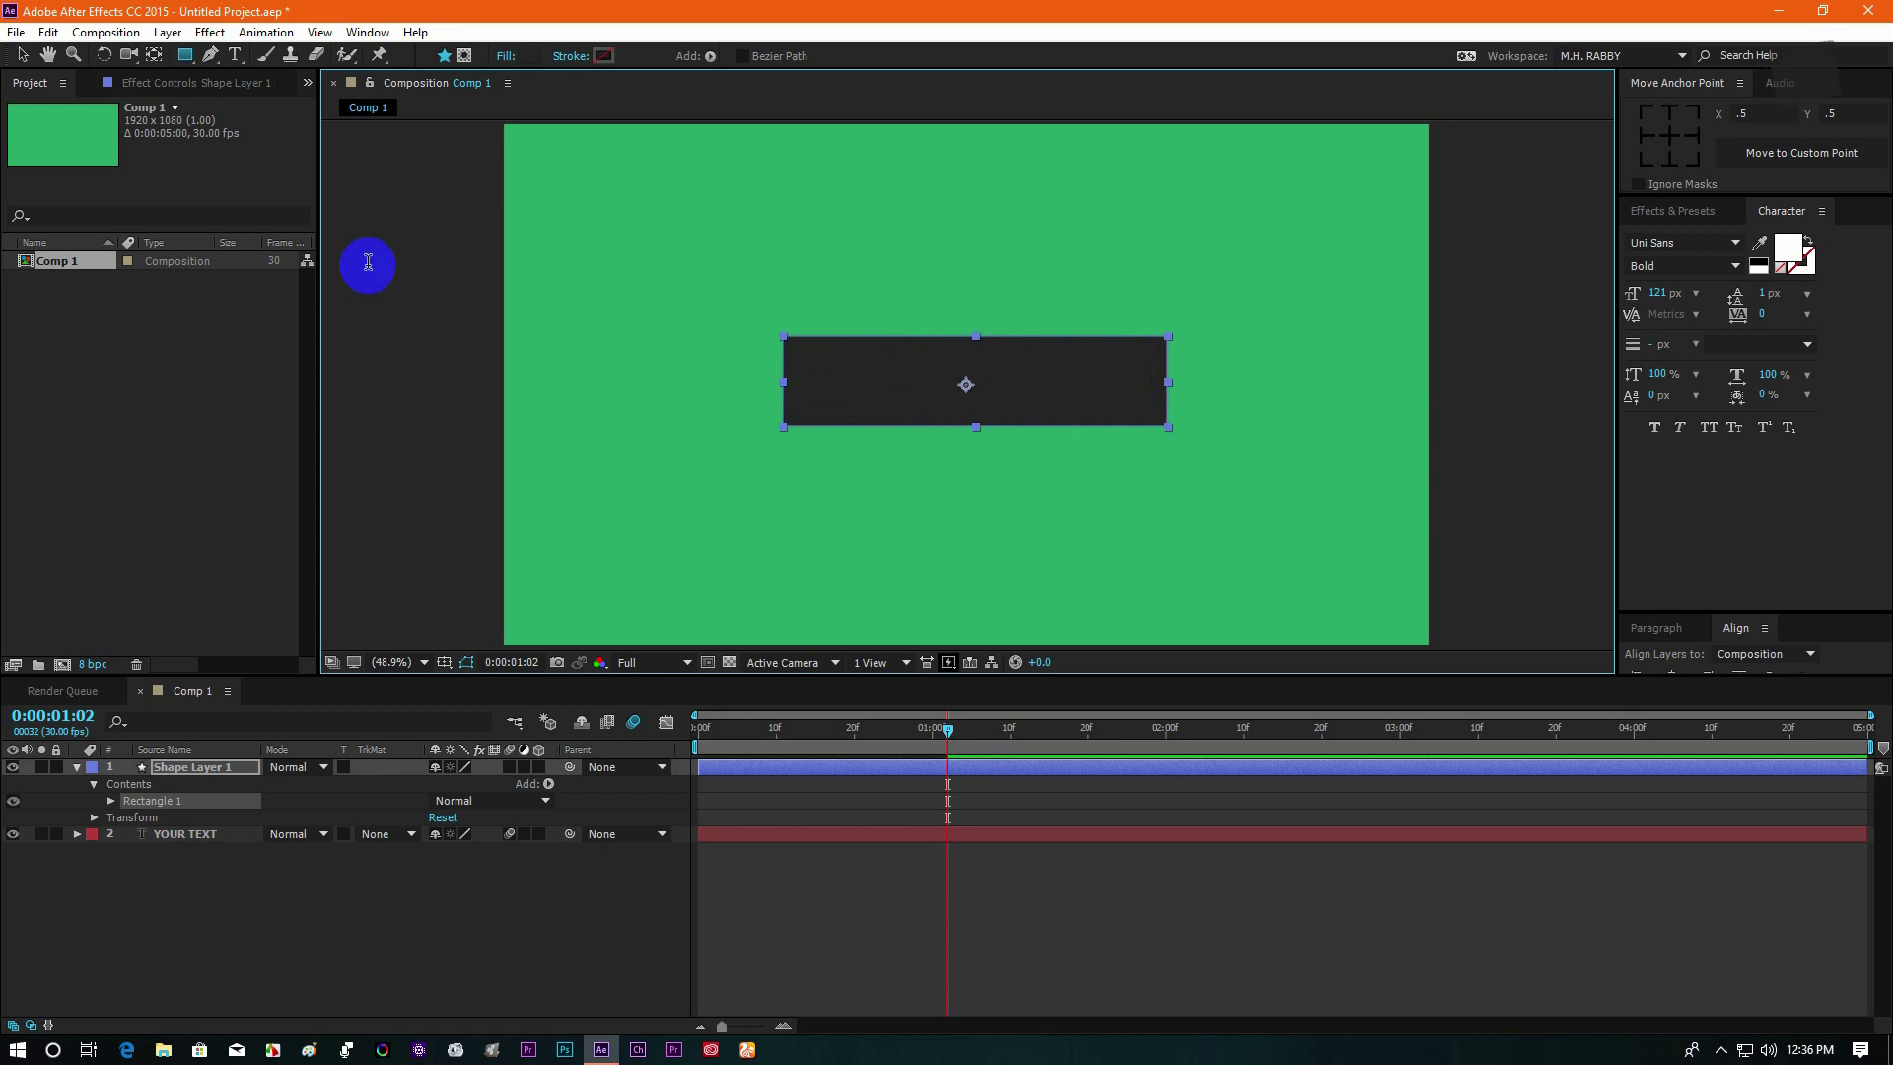
{"action": "left_click", "coordinate": [23, 55]}
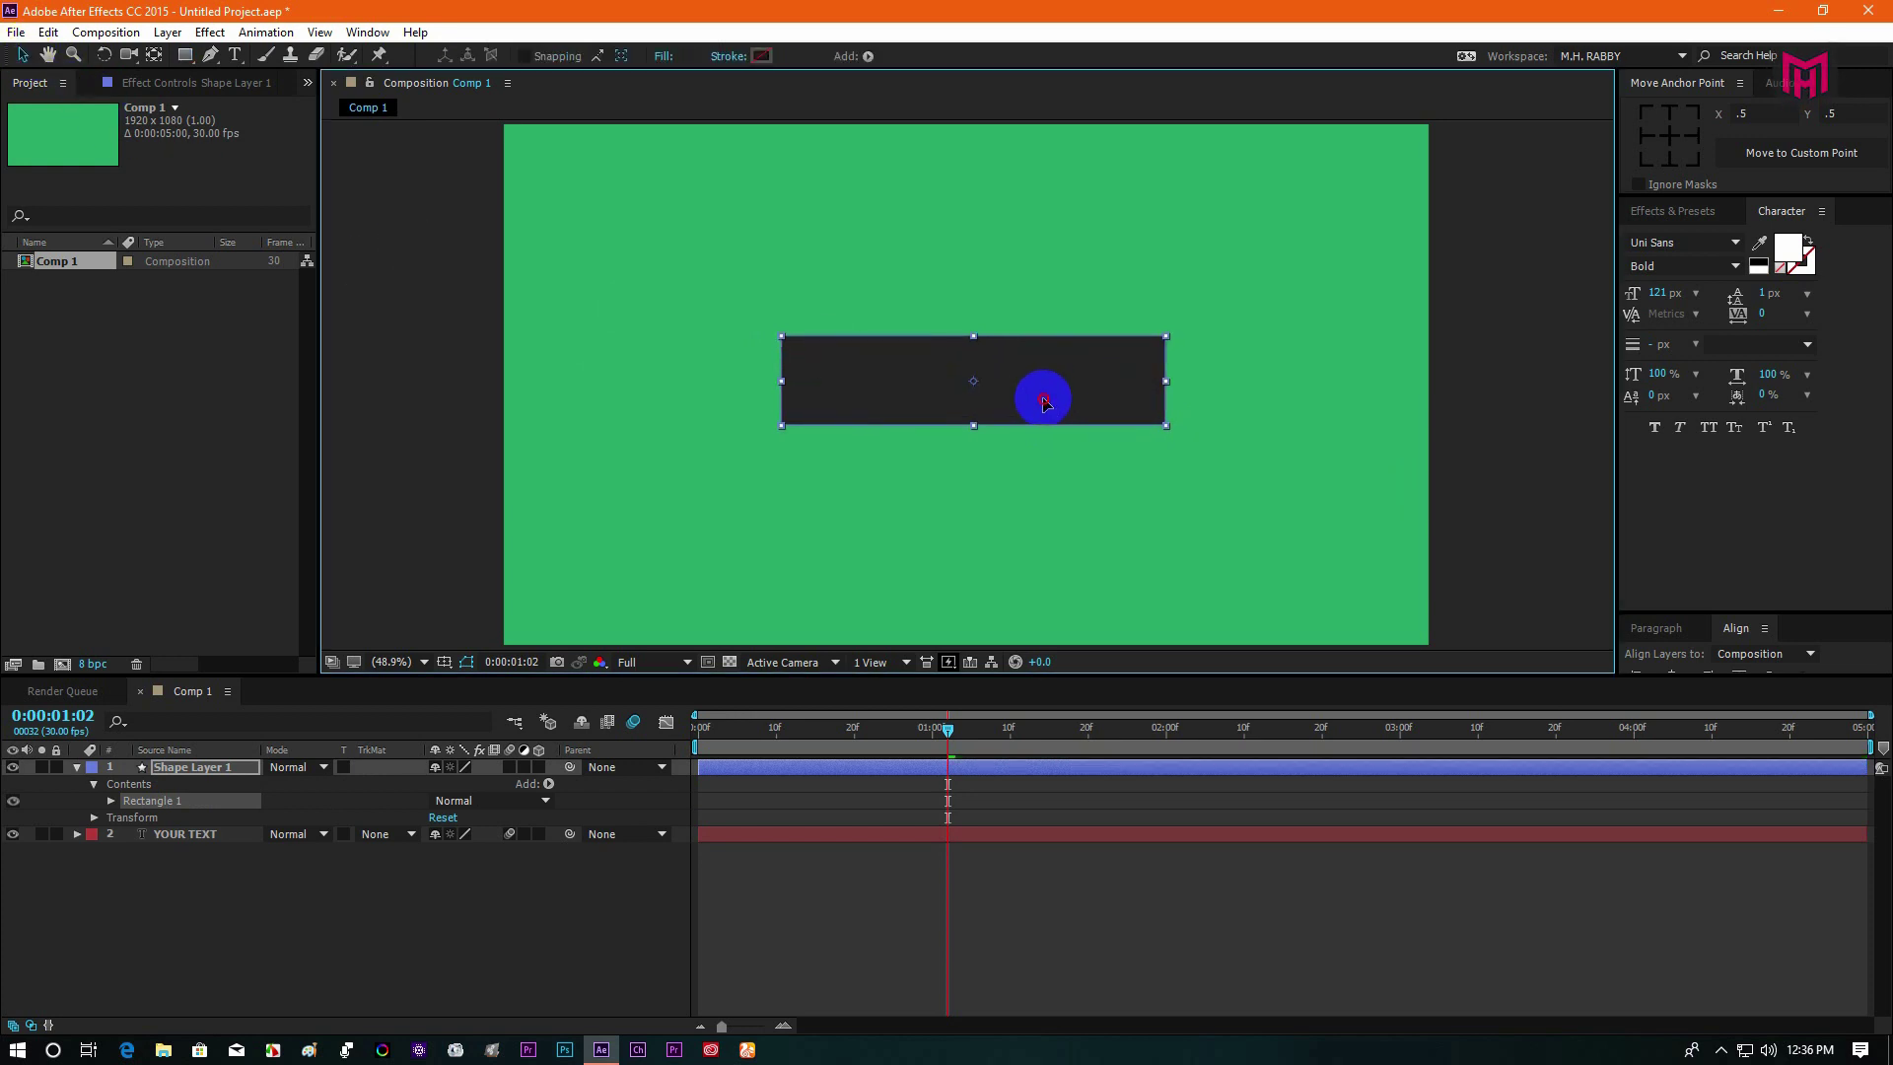
{"action": "left_click_drag", "start_coordinate": [1040, 397], "coordinate": [1048, 394]}
{"action": "left_click", "coordinate": [198, 974]}
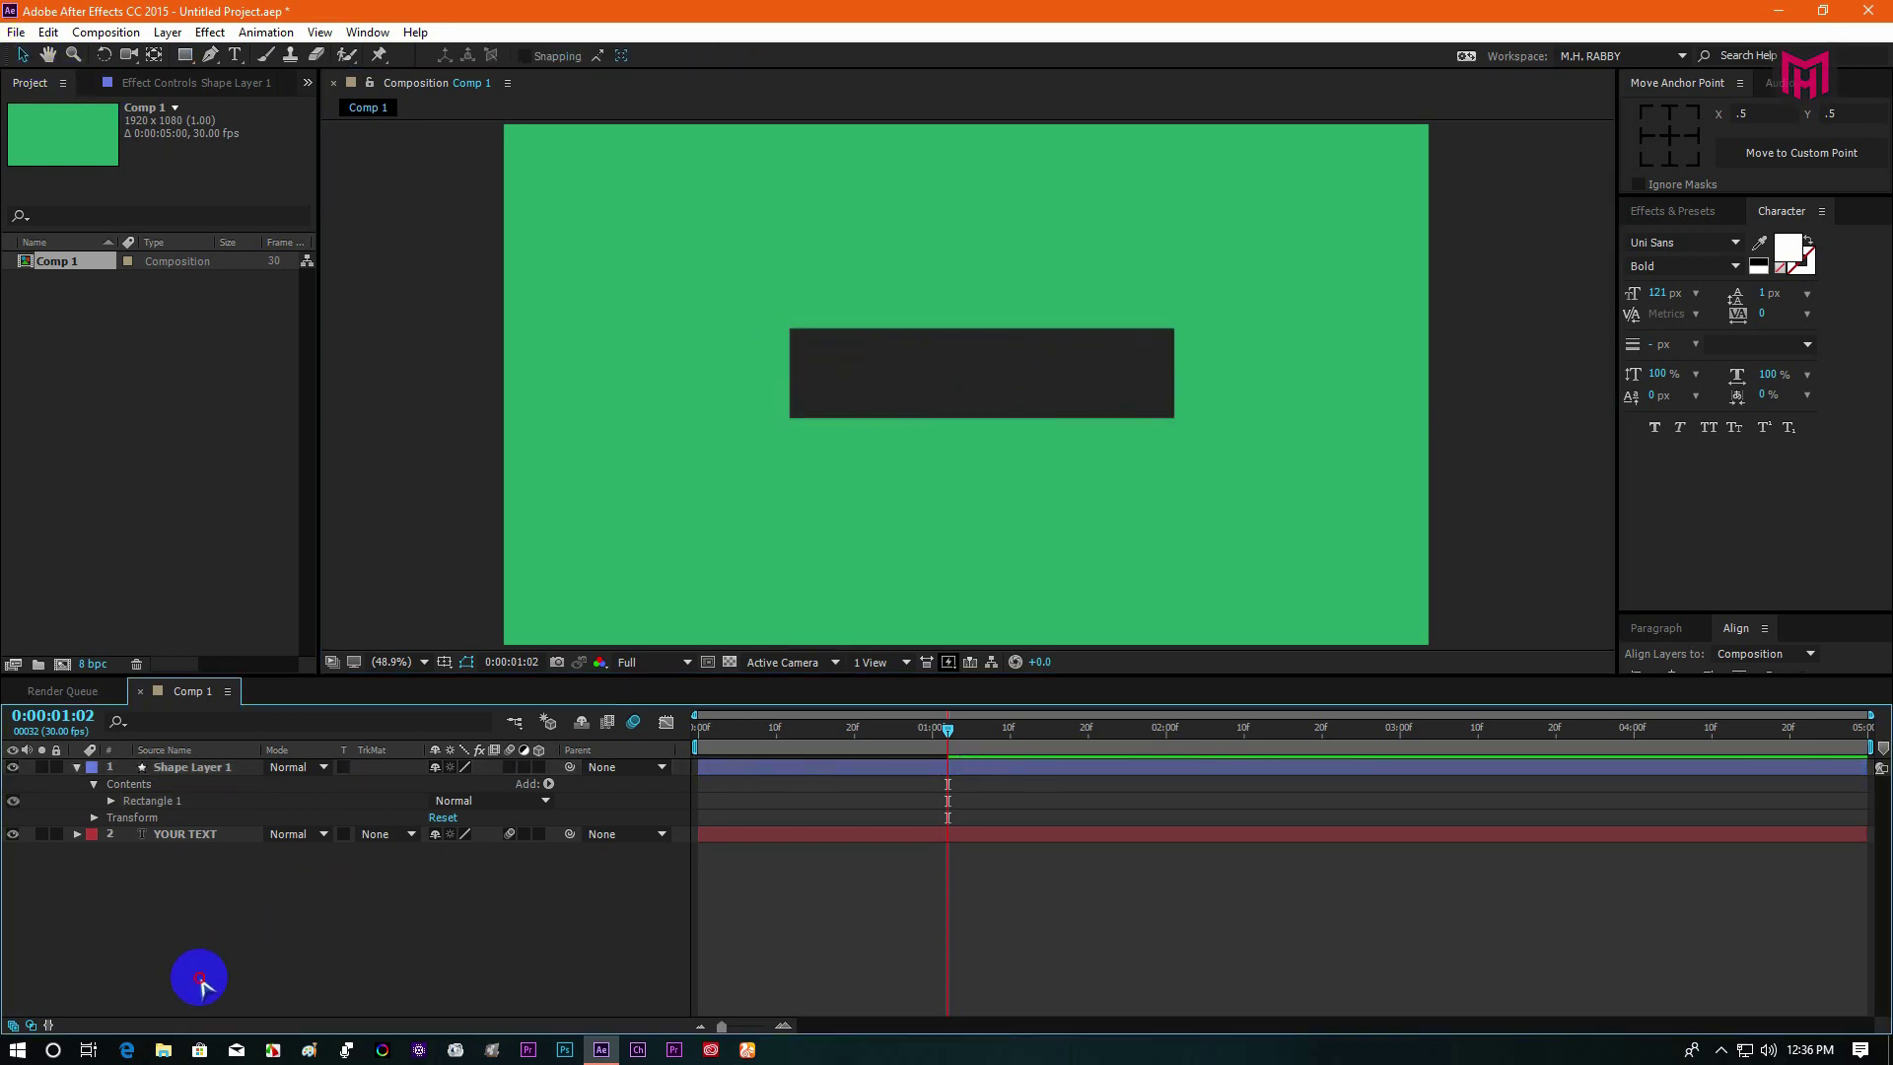
- Set YOUR TEXT's track matte to Alpha Matte 'Shape Layer 1' and preview the masked animation
{"action": "left_click", "coordinate": [187, 833]}
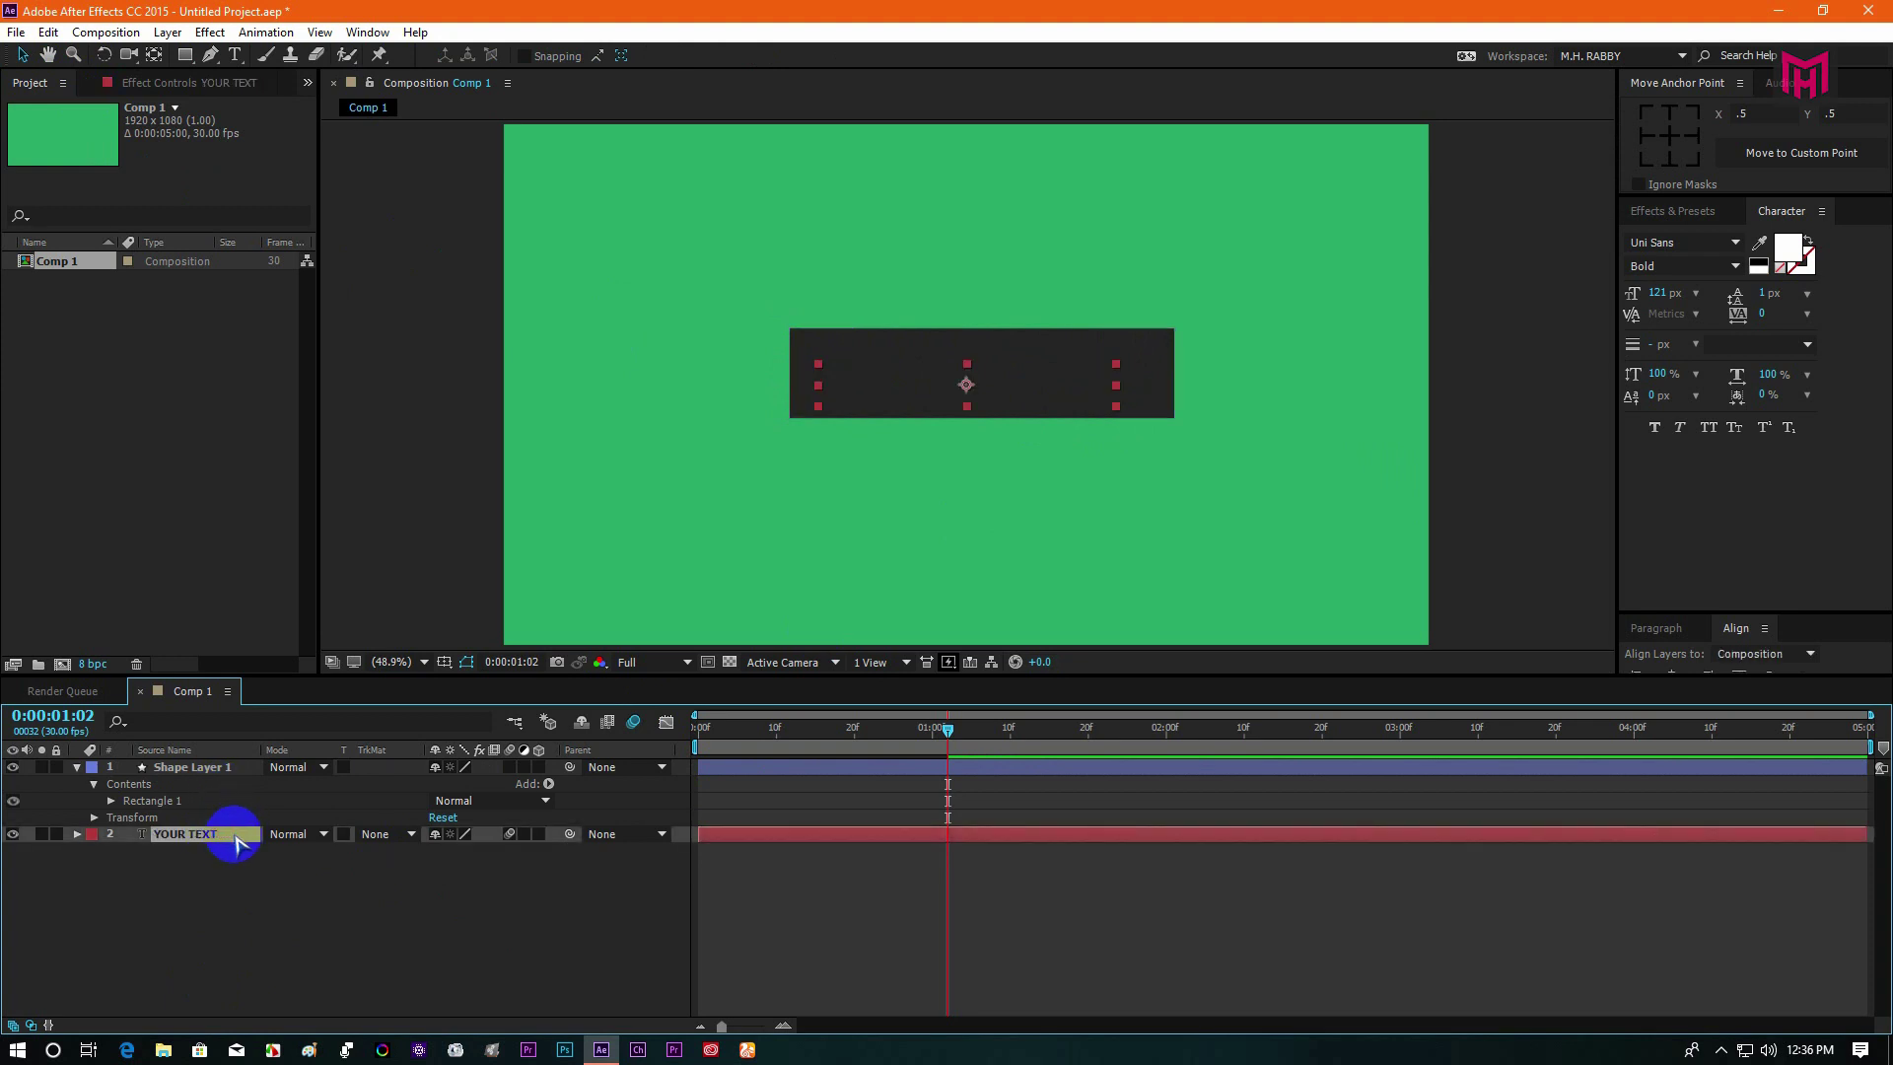
{"action": "left_click", "coordinate": [404, 834]}
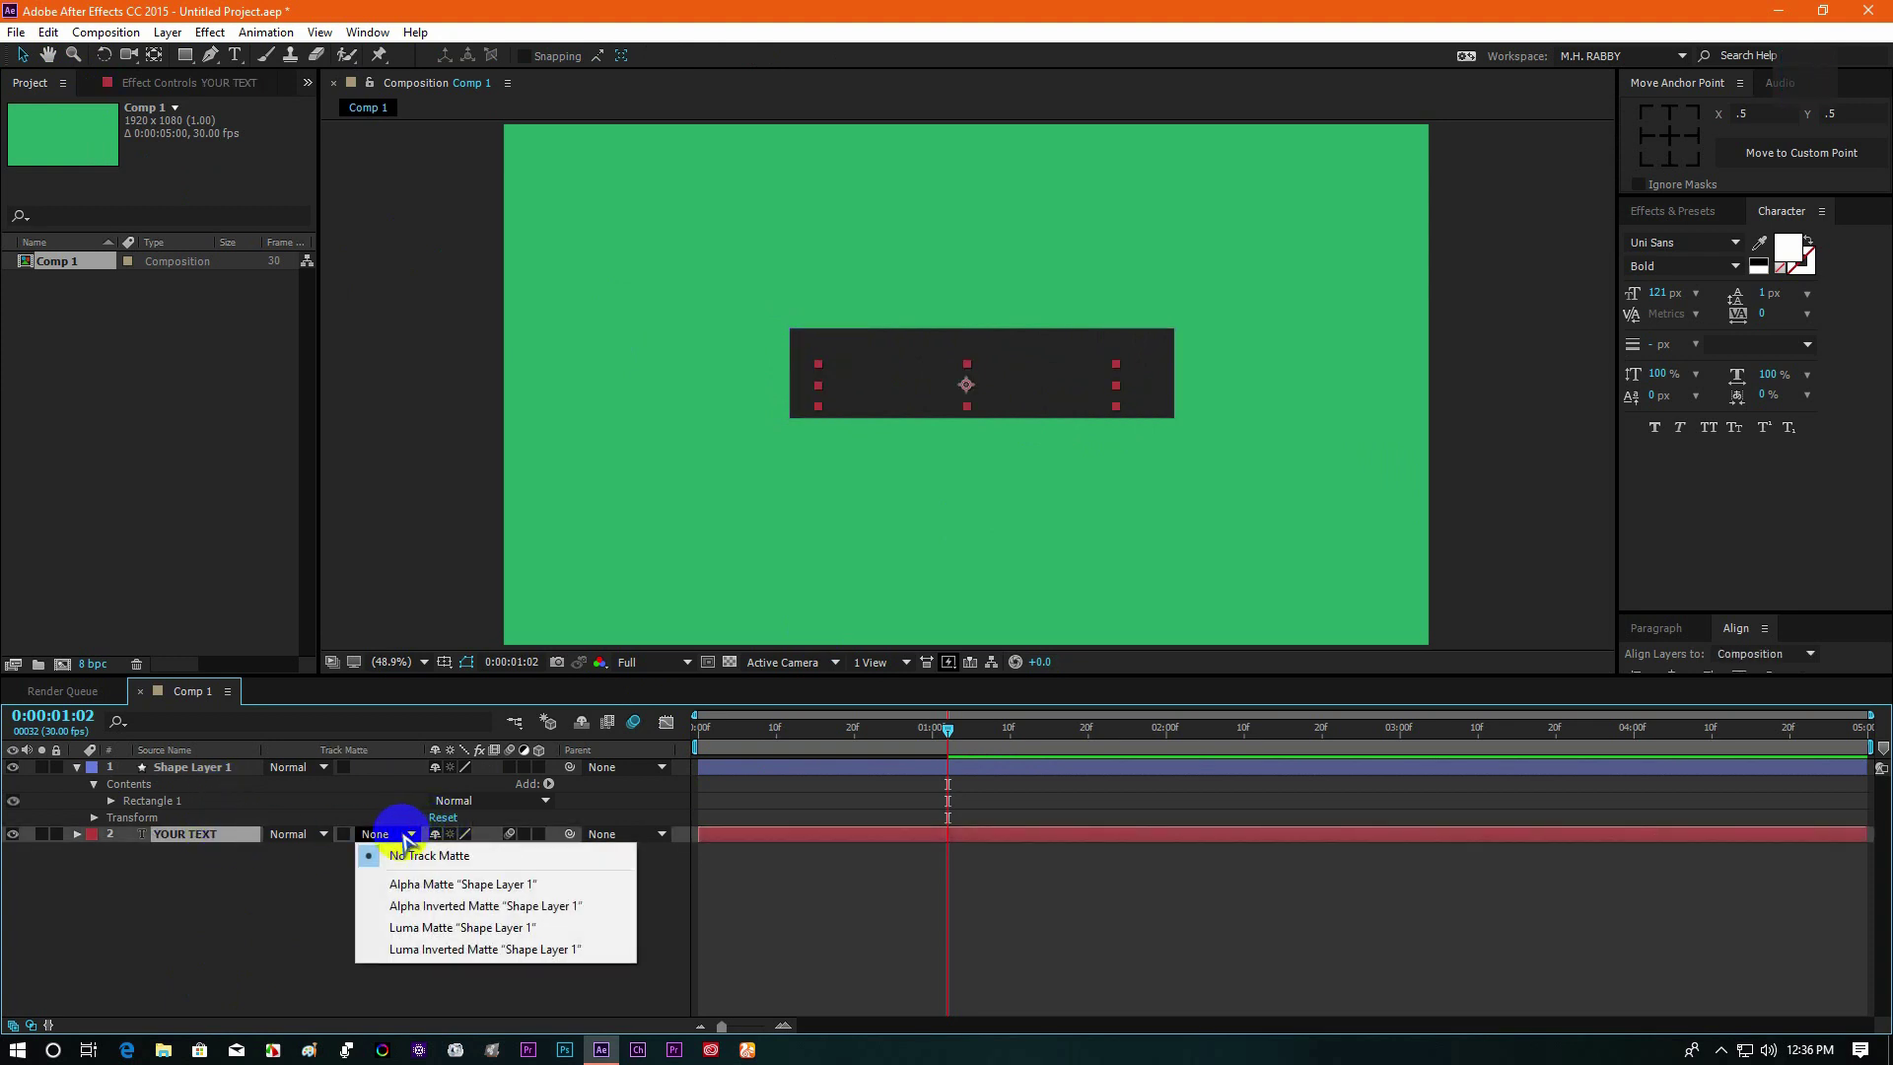
{"action": "left_click", "coordinate": [426, 884]}
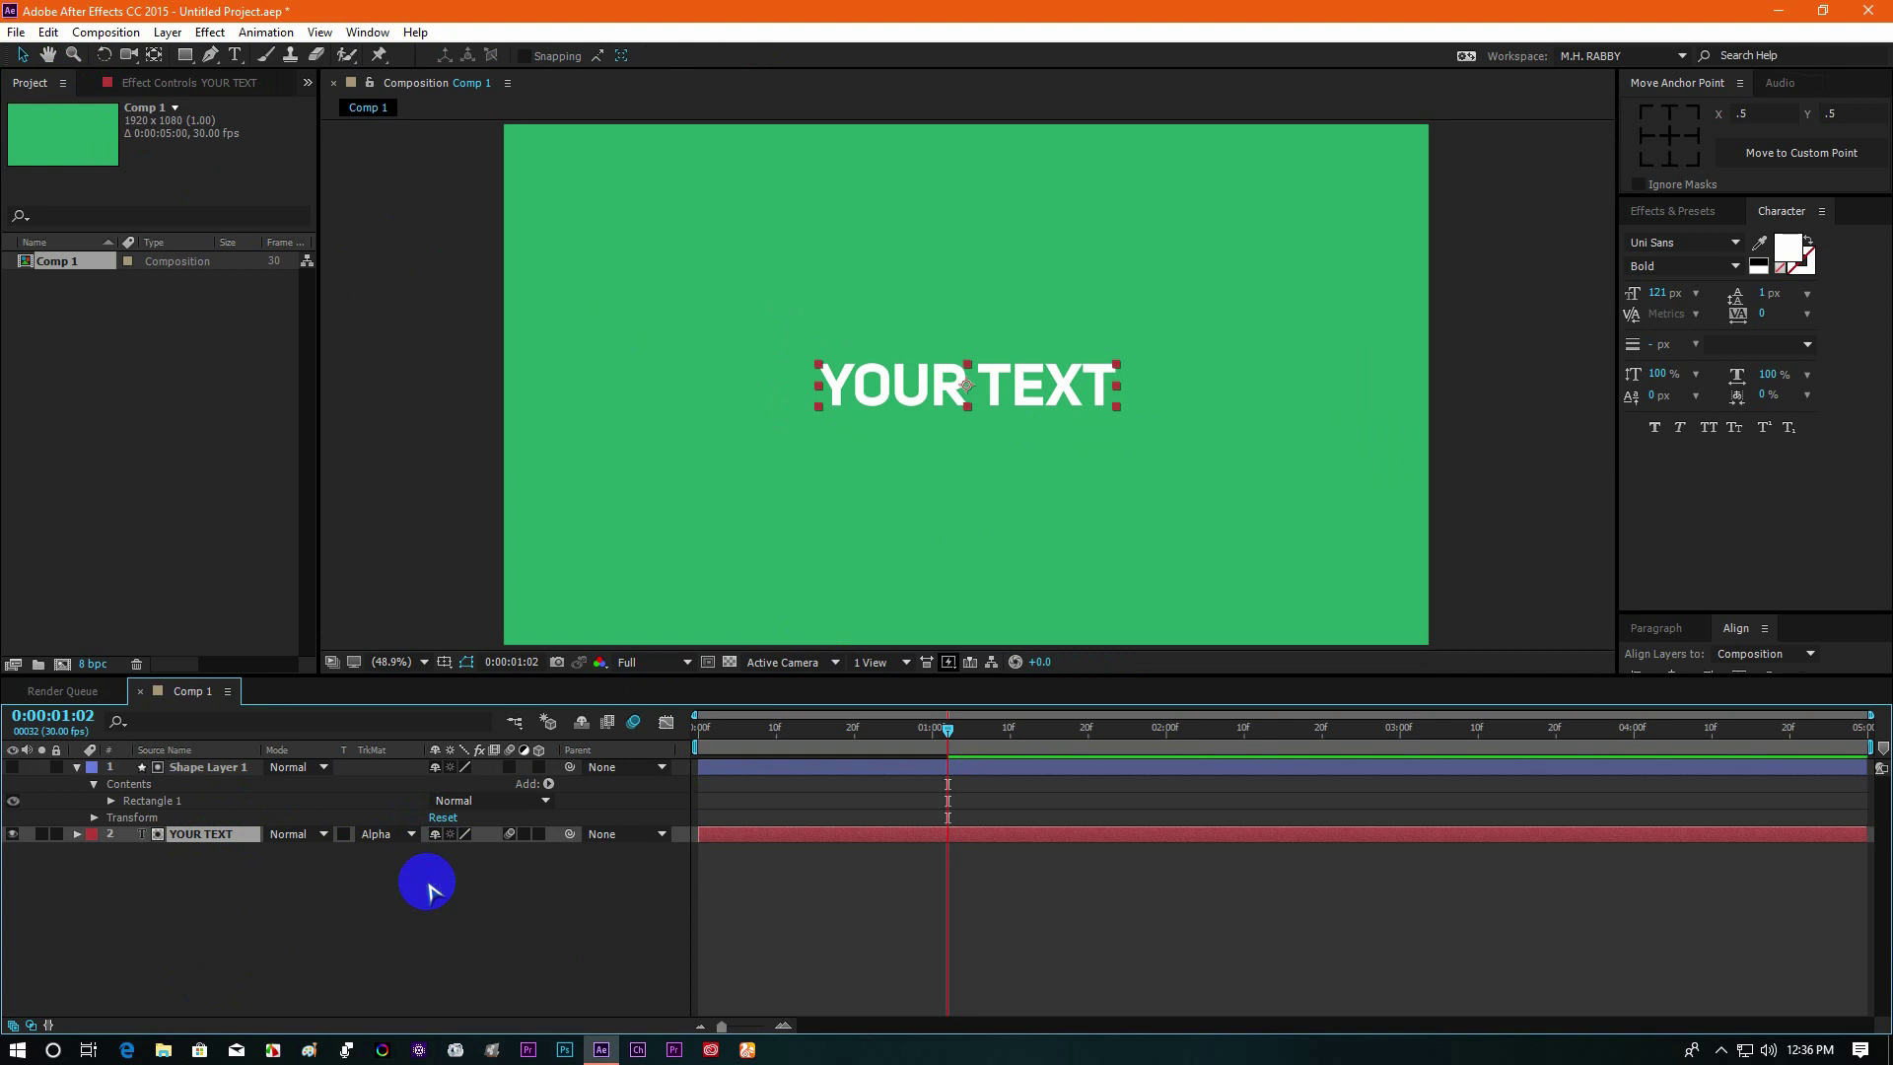
{"action": "left_click_drag", "start_coordinate": [748, 731], "coordinate": [664, 731]}
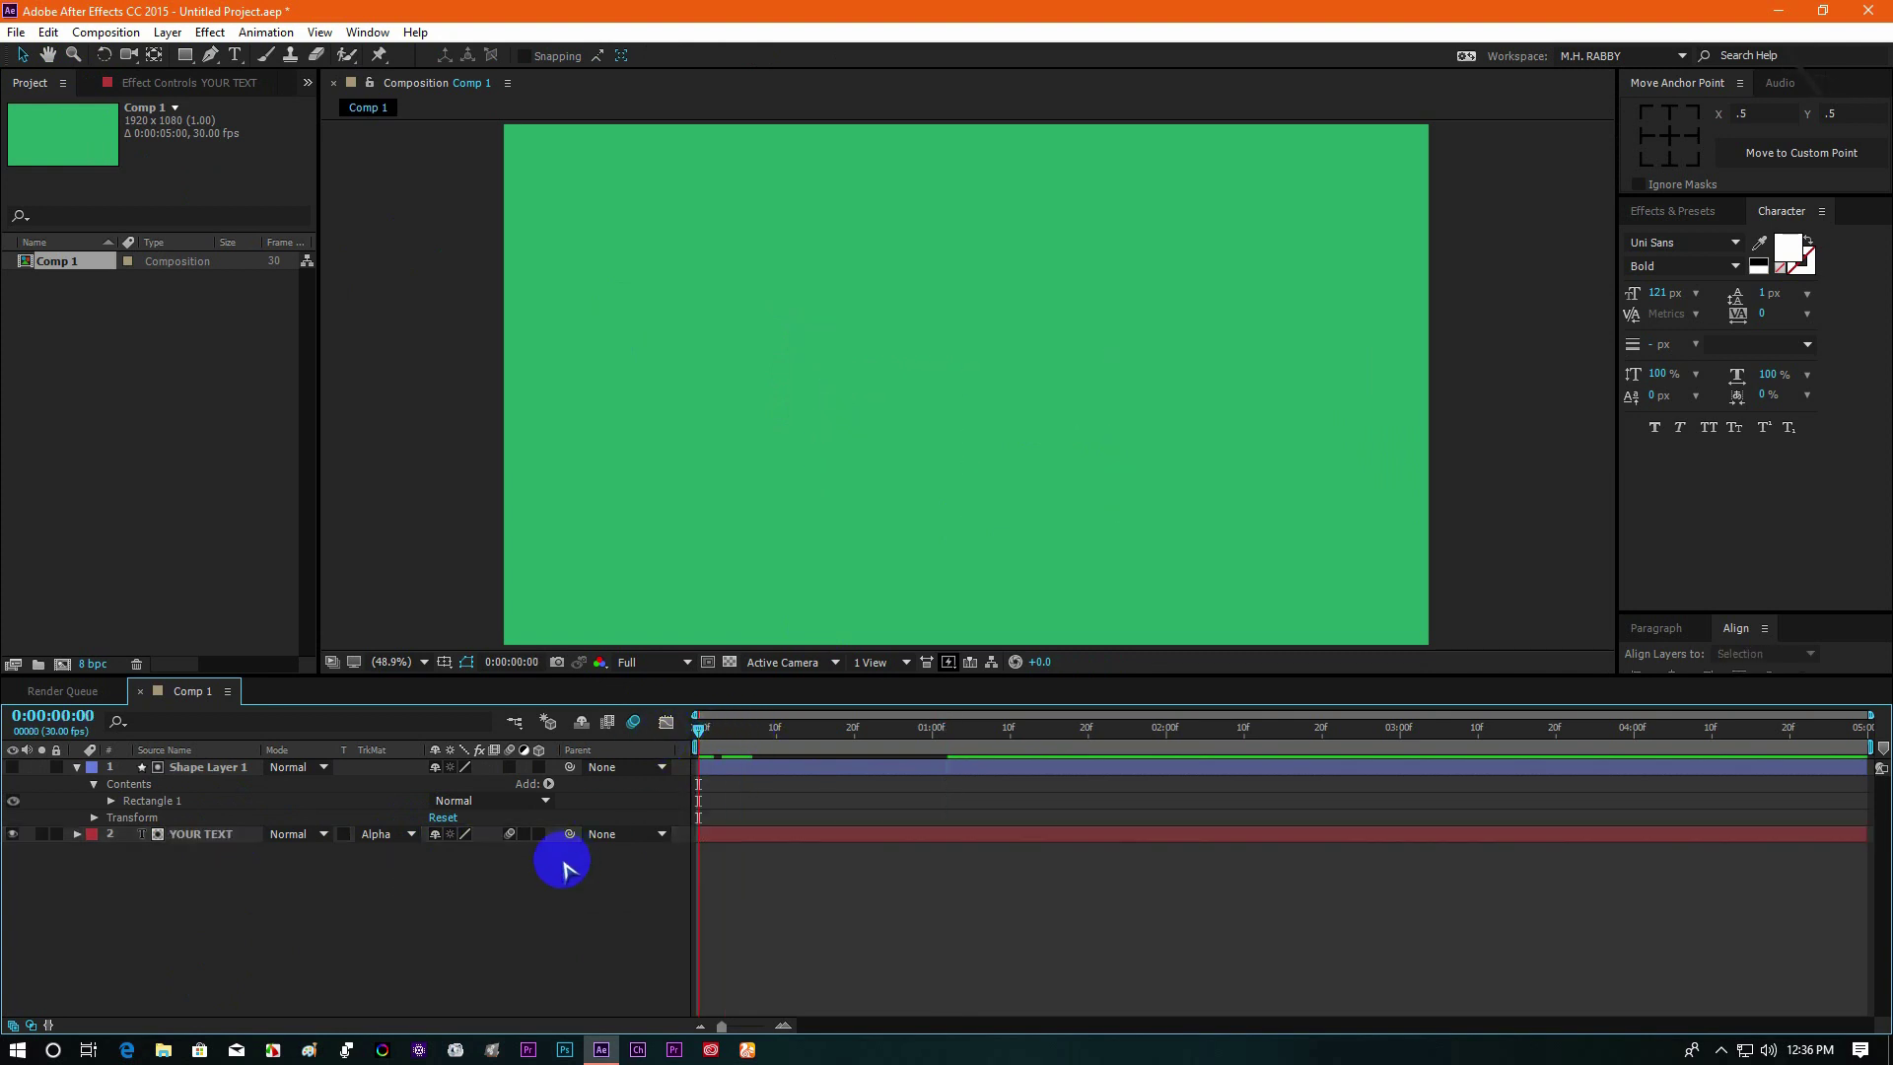
{"action": "key", "text": "space"}
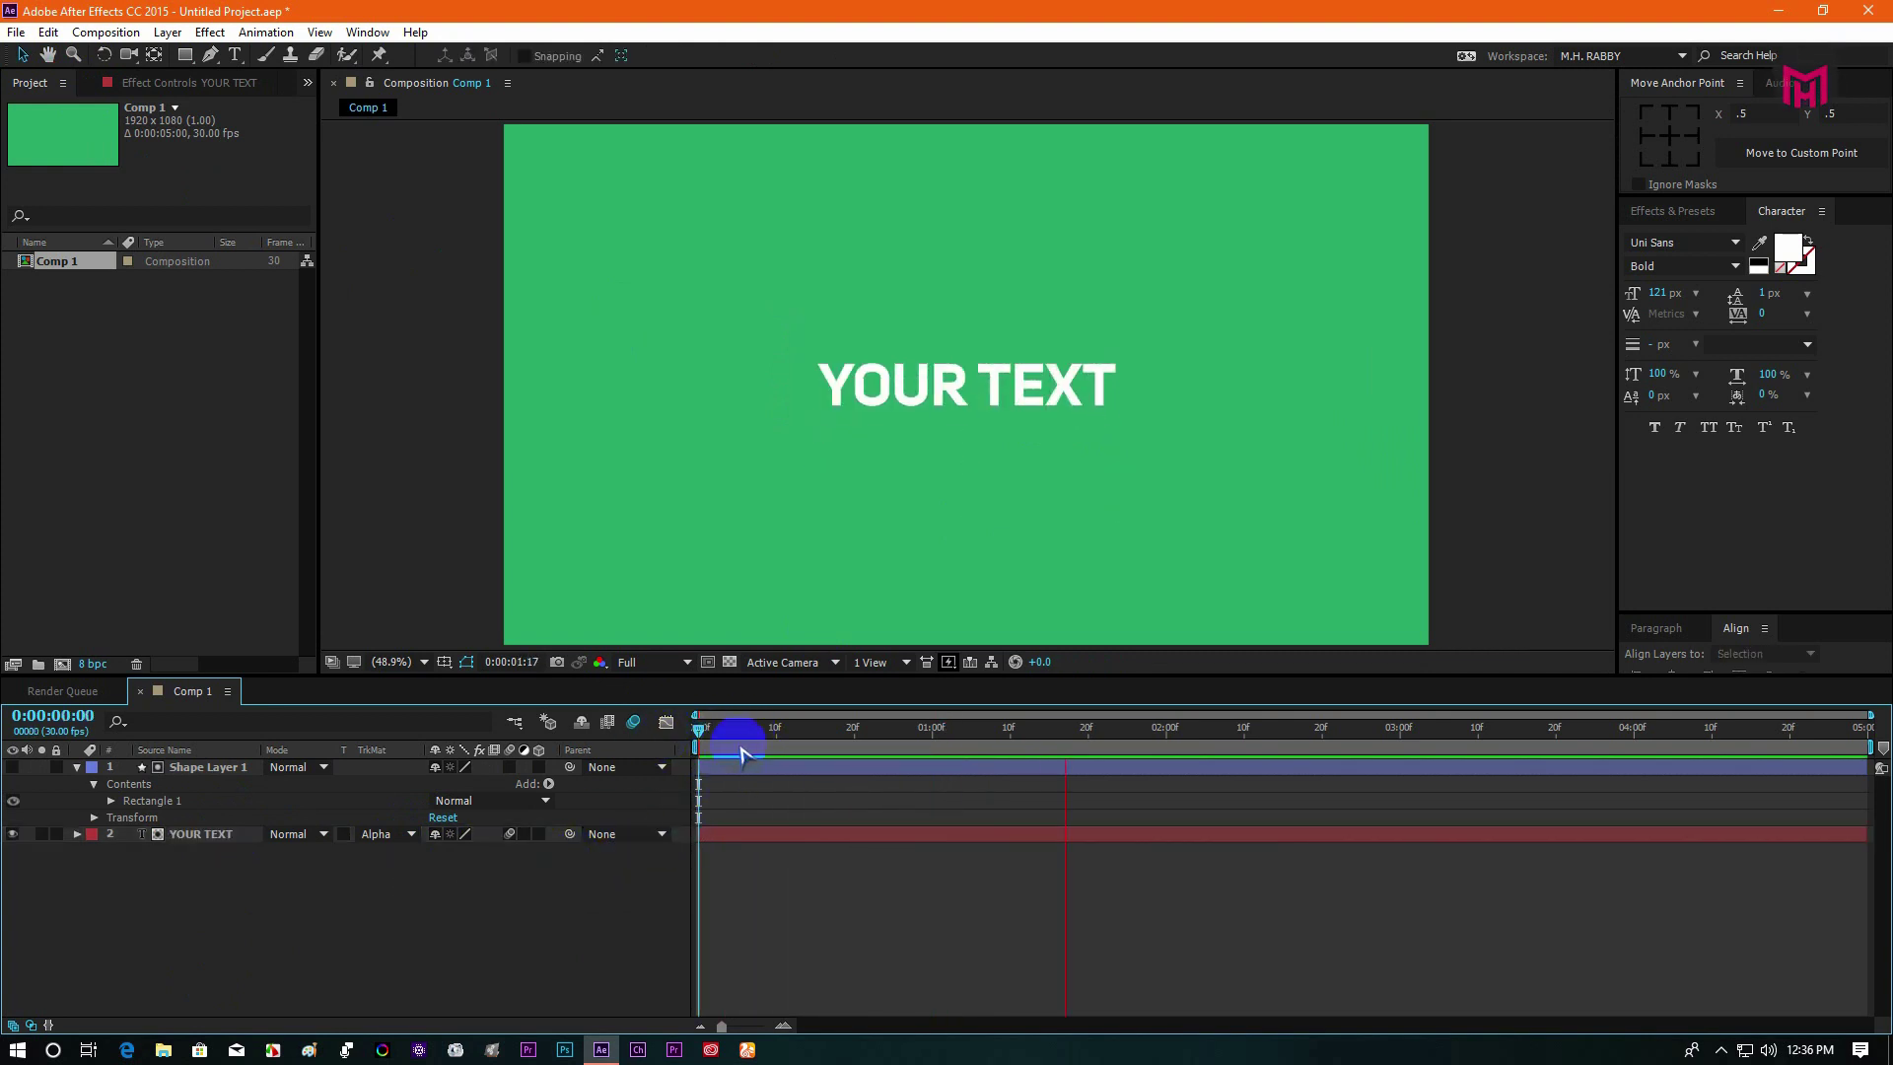
{"action": "left_click_drag", "start_coordinate": [740, 750], "coordinate": [725, 737]}
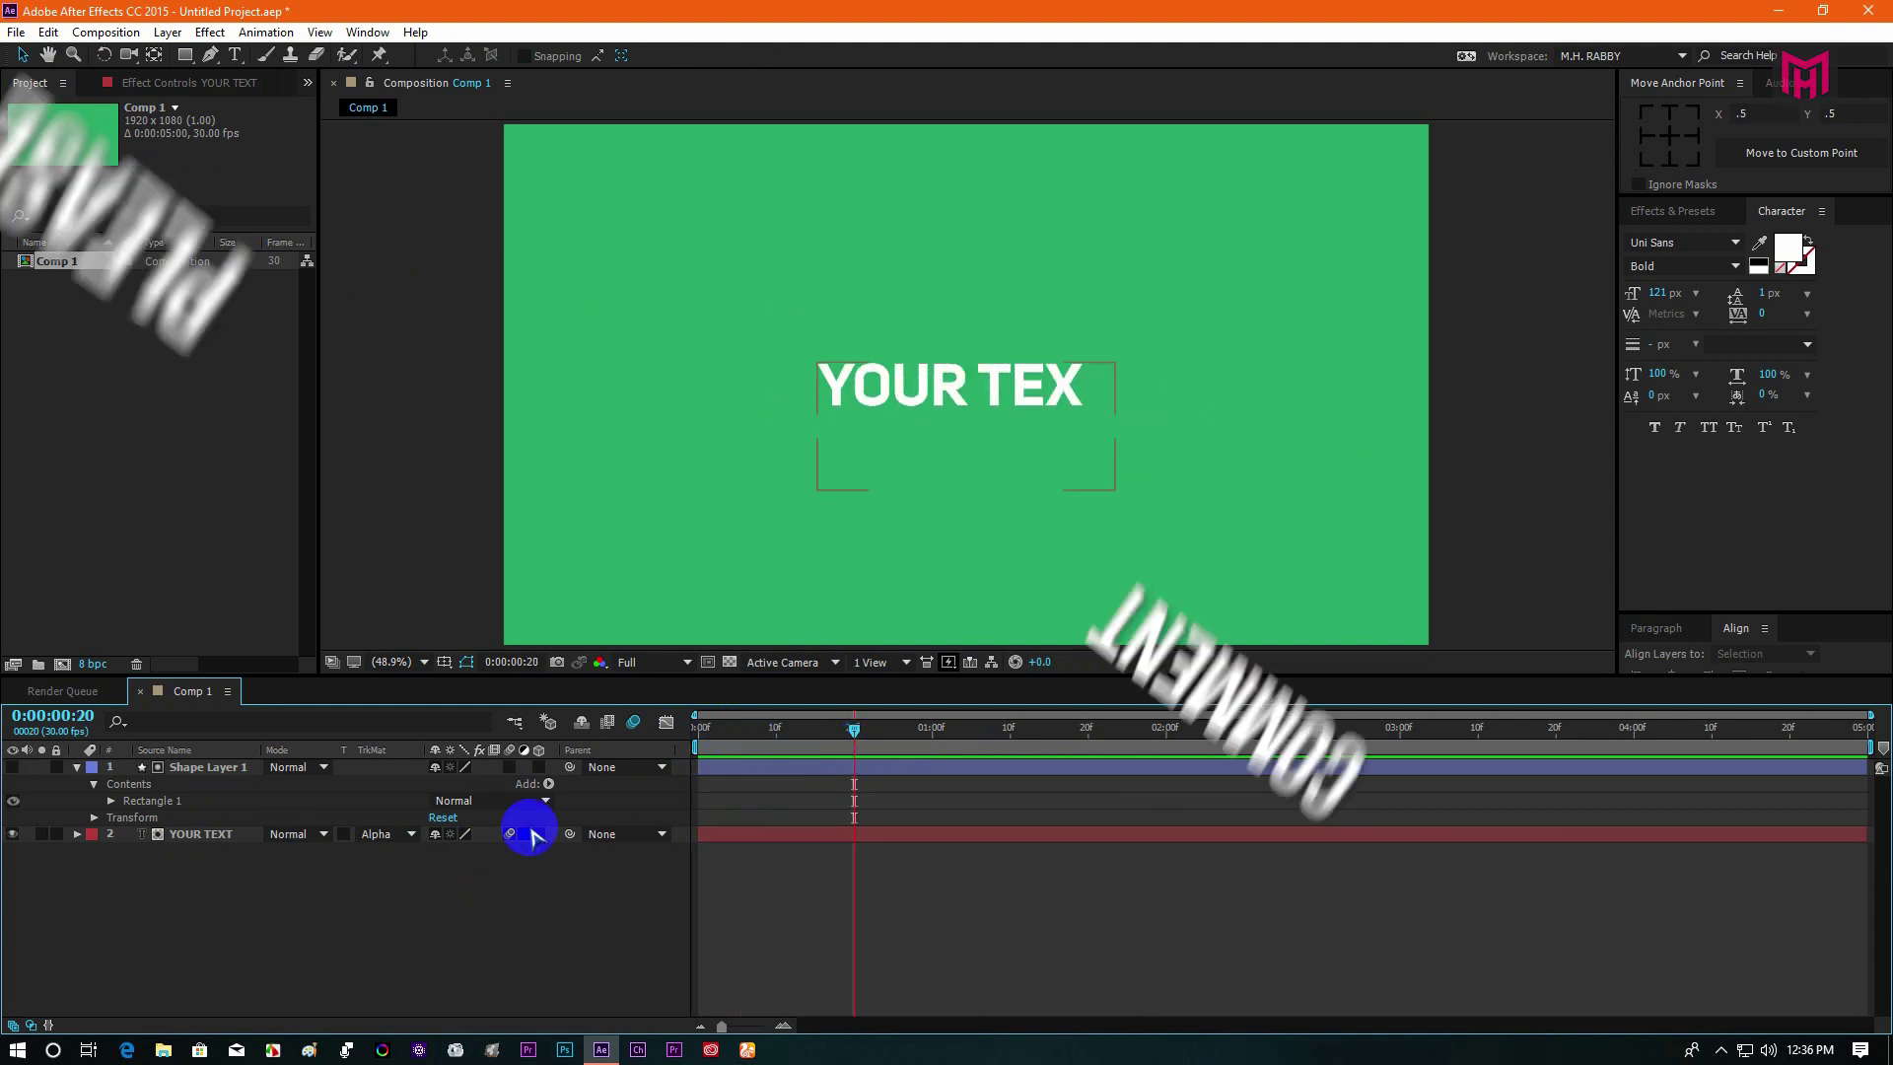
- Reveal the Start keyframes with U and push the final one later
{"action": "left_click", "coordinate": [202, 834]}
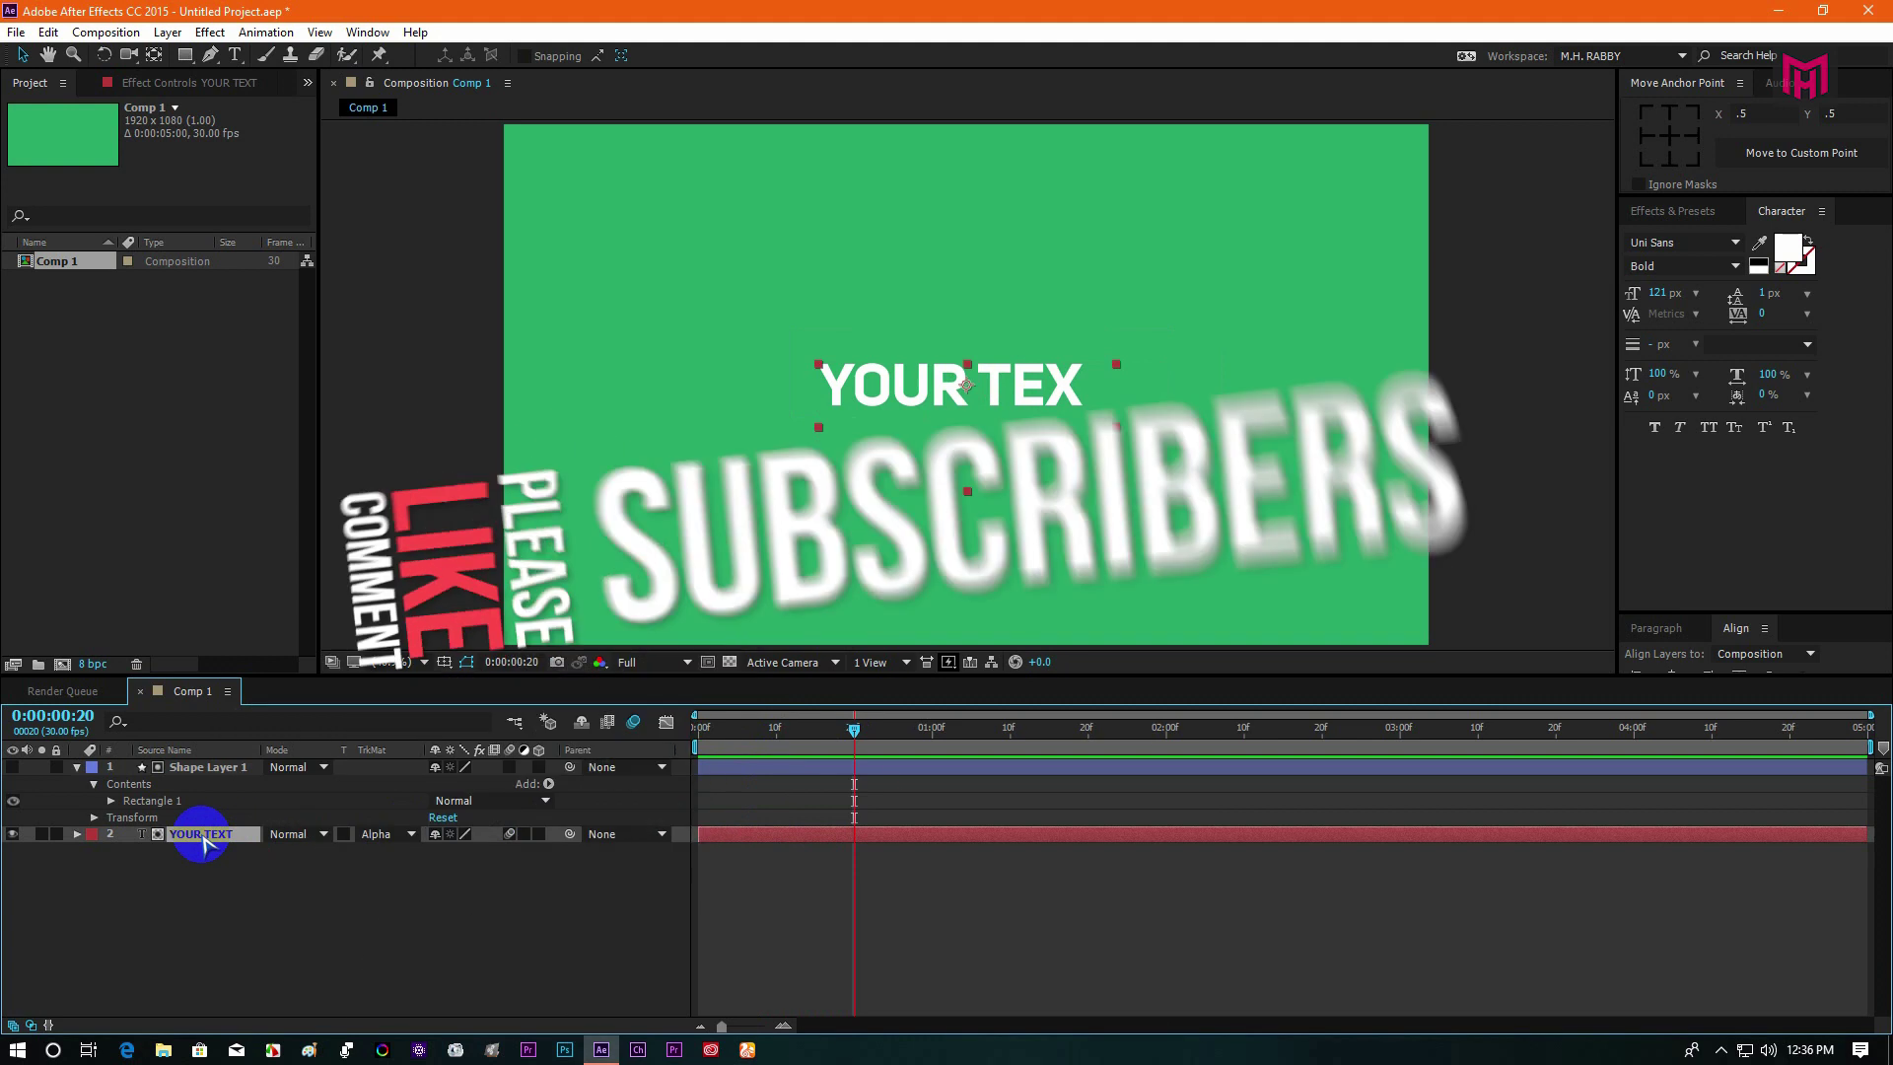
{"action": "key", "text": "u"}
{"action": "left_click_drag", "start_coordinate": [940, 869], "coordinate": [1038, 871]}
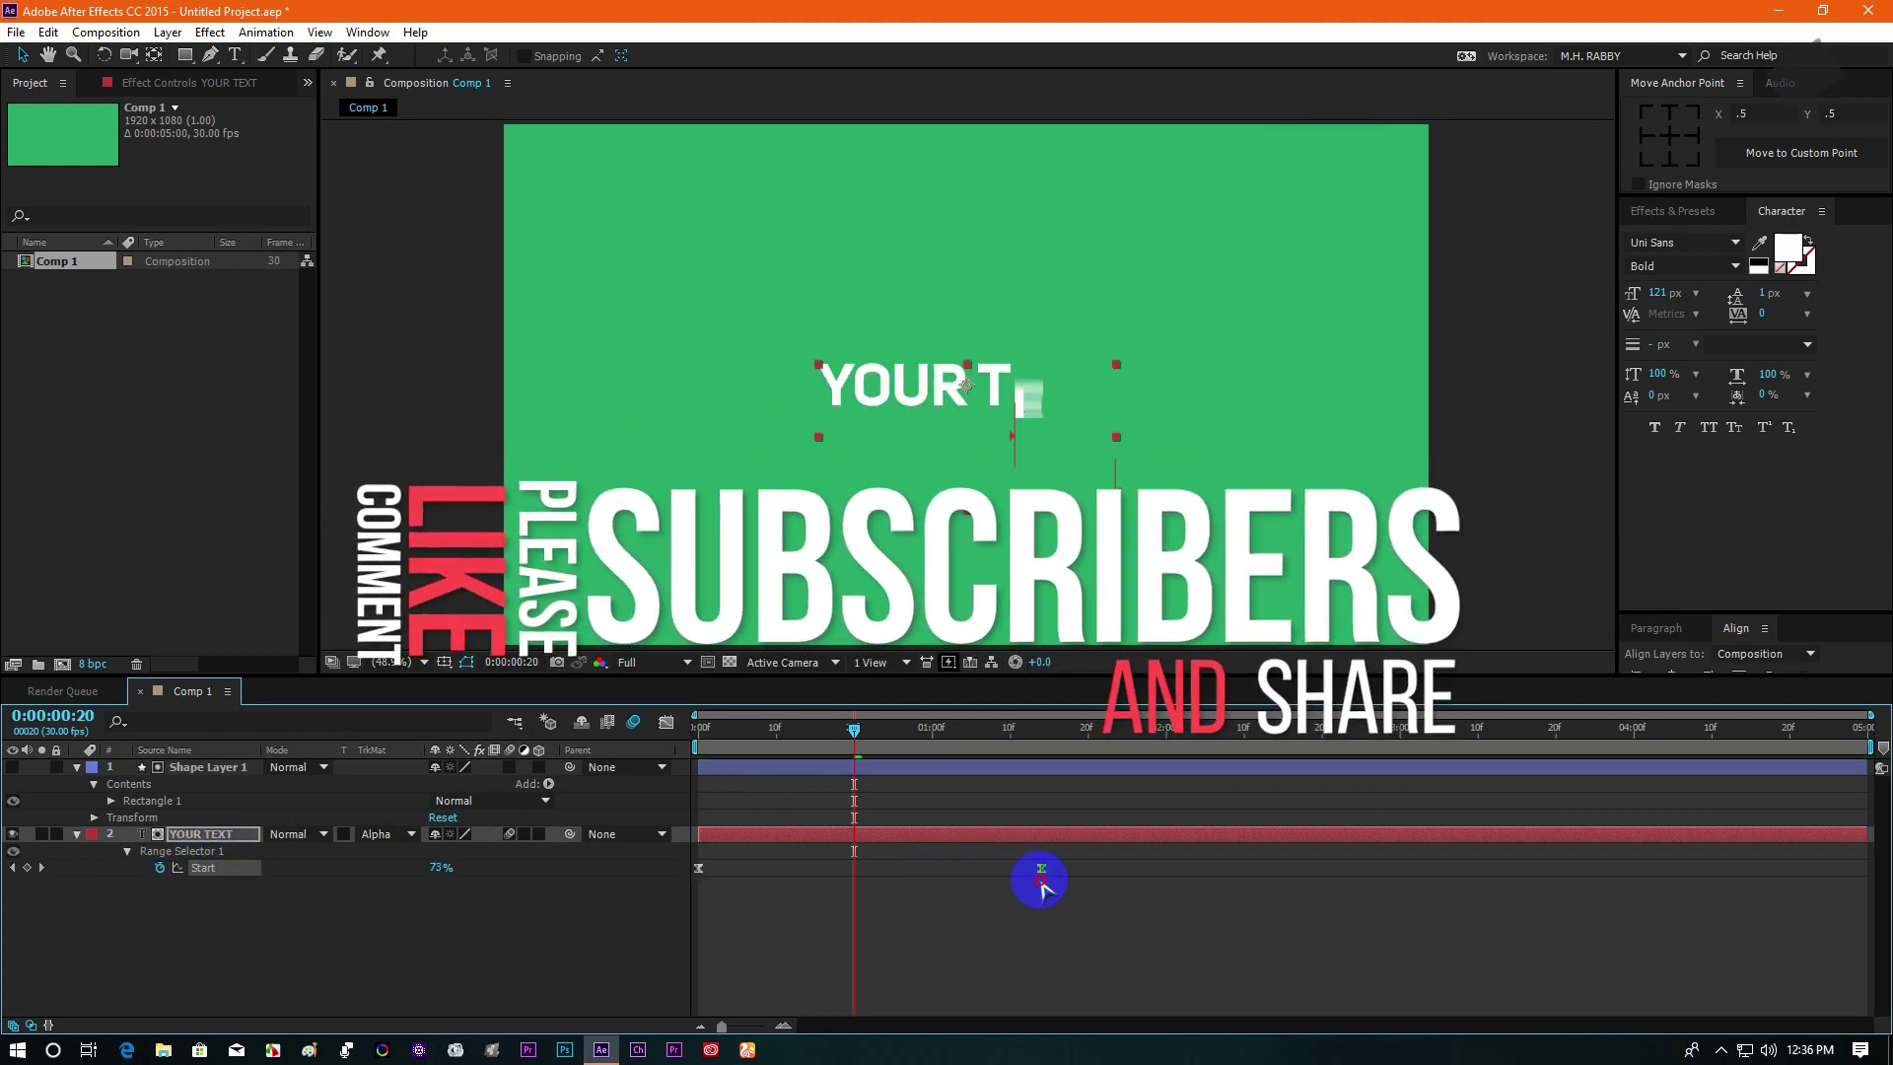
{"action": "key", "text": "Home"}
{"action": "key", "text": "space"}
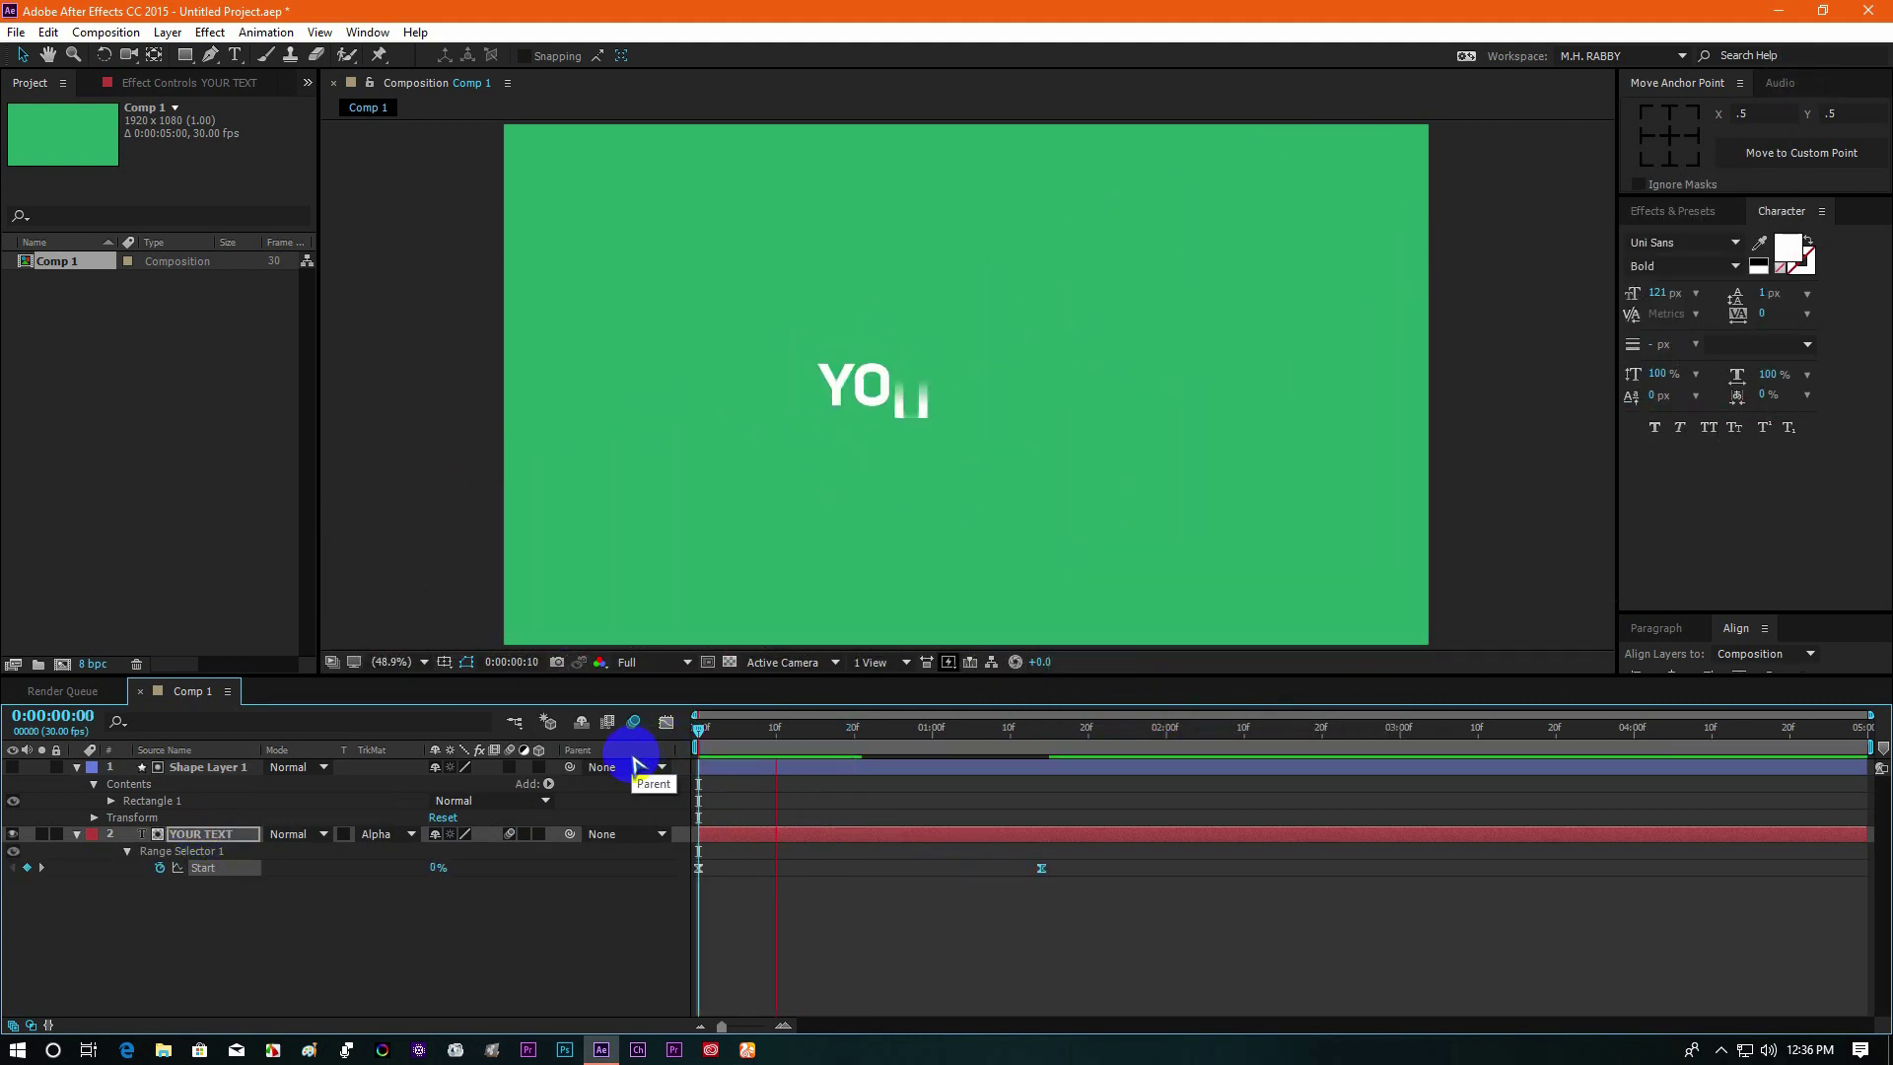
{"action": "left_click_drag", "start_coordinate": [769, 731], "coordinate": [698, 765]}
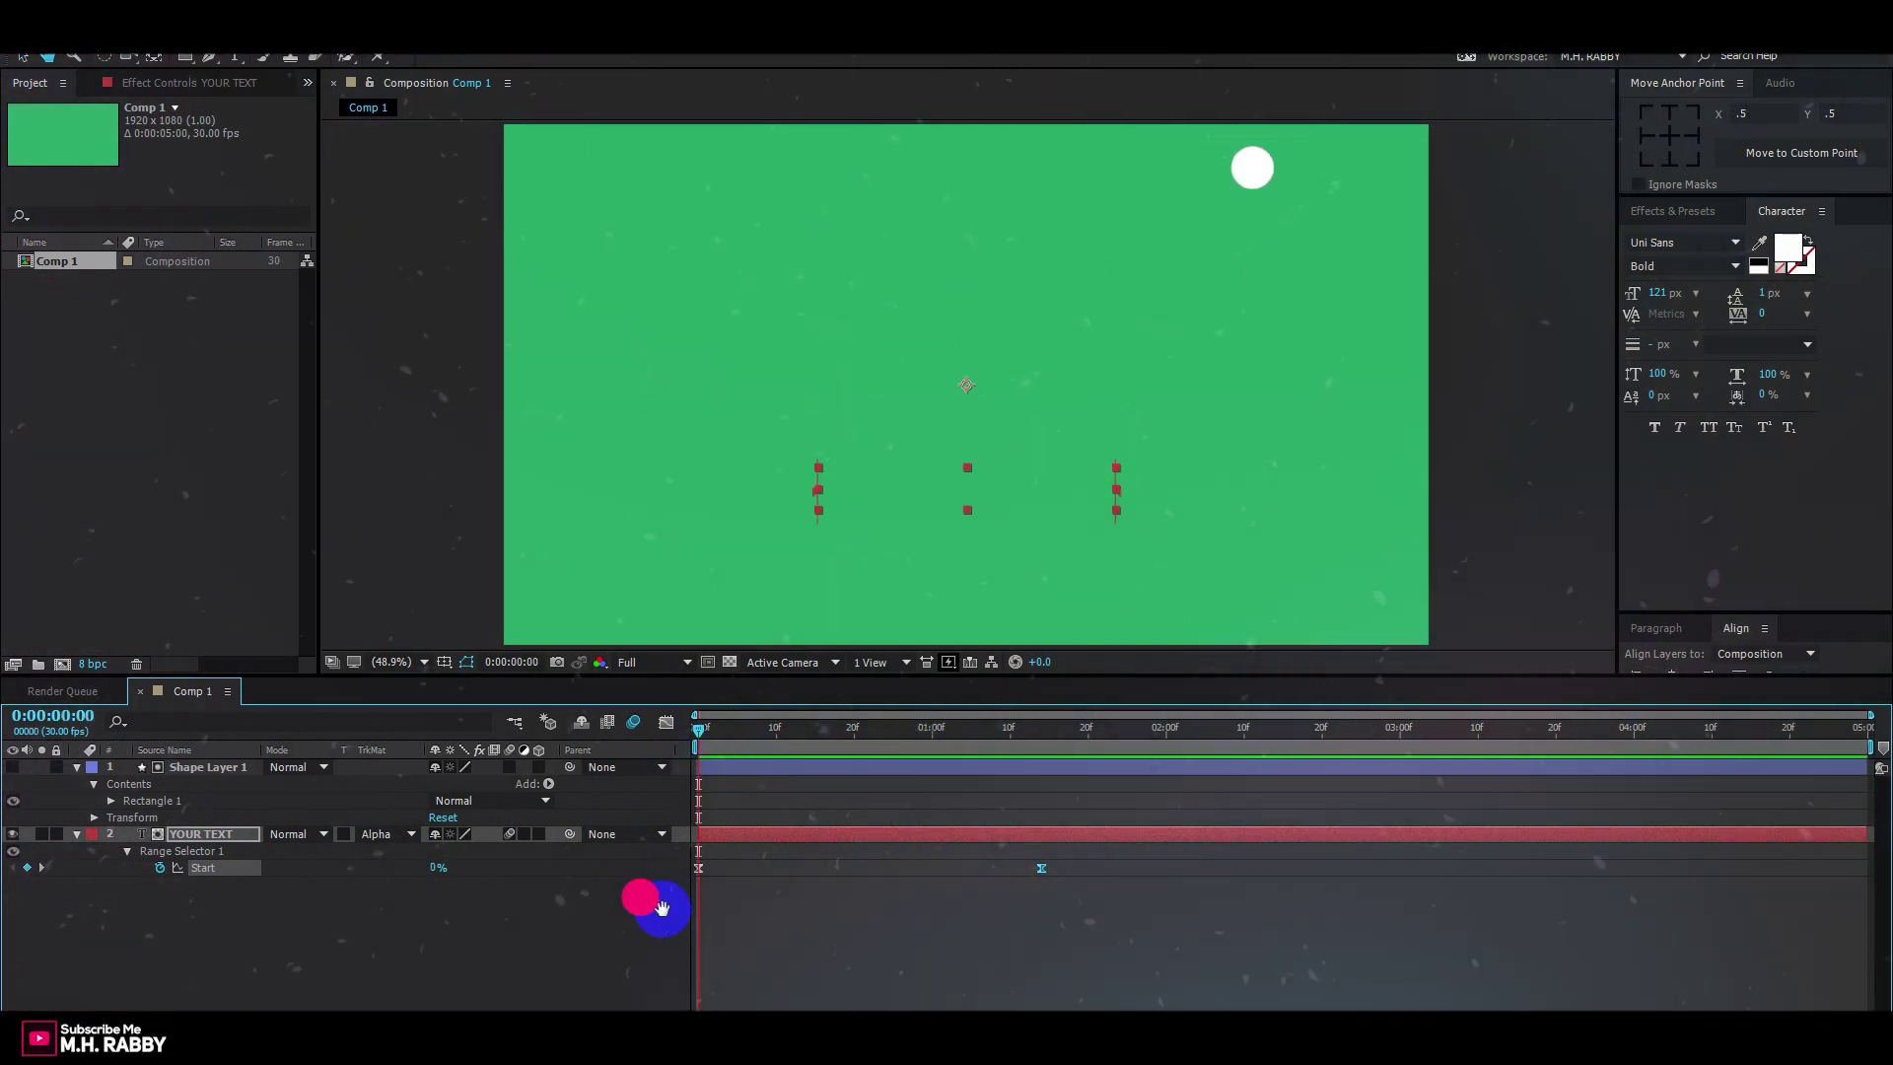